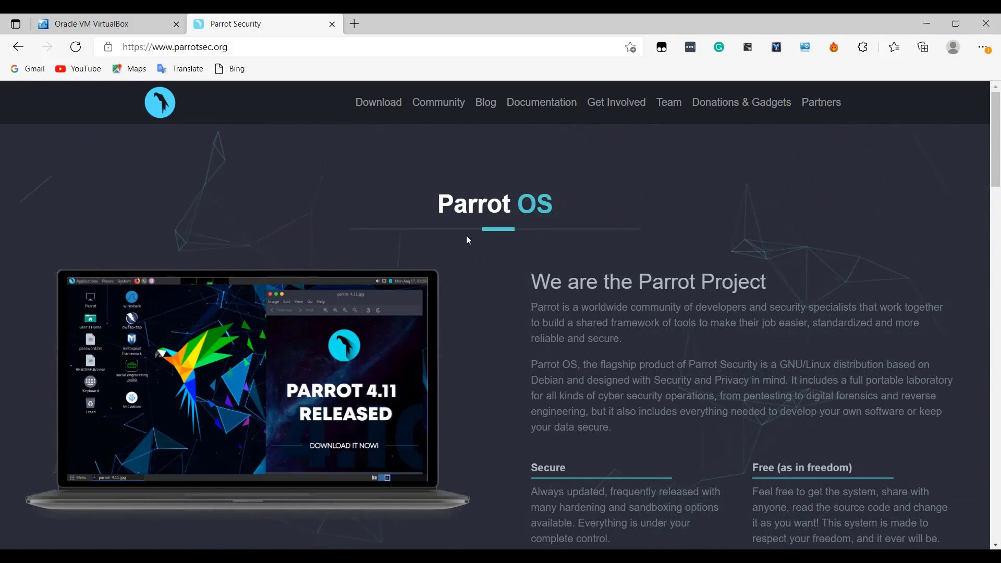
pyautogui.moveTo(454, 206); pyautogui.dragTo(567, 208)
pyautogui.click(561, 205)
pyautogui.click(436, 206)
pyautogui.click(574, 205)
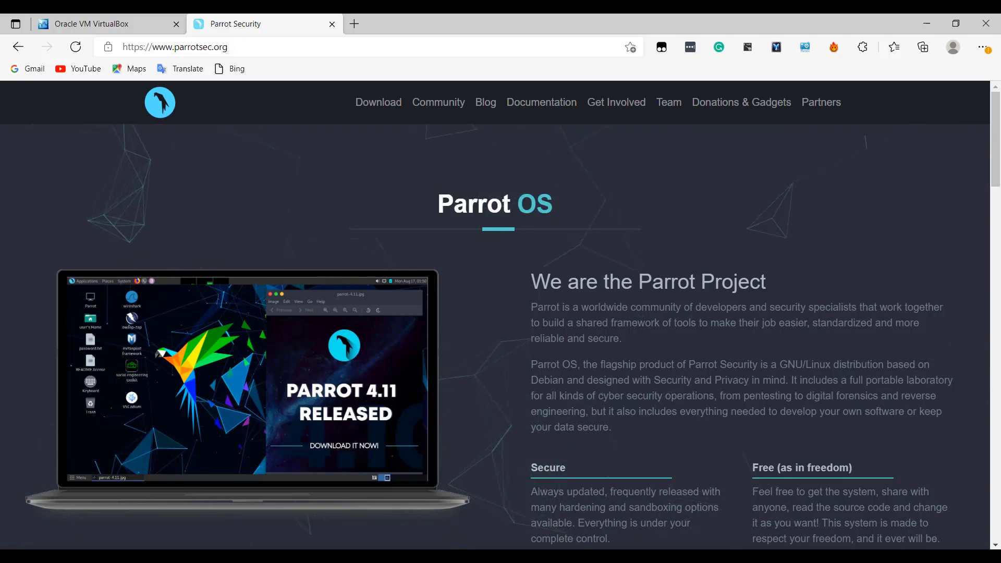
# - Open the VirtualBox website's Downloads page and examine the Windows hosts package and the Extension Pack for all supported platforms
pyautogui.click(102, 17)
pyautogui.scroll(3, 372, 411)
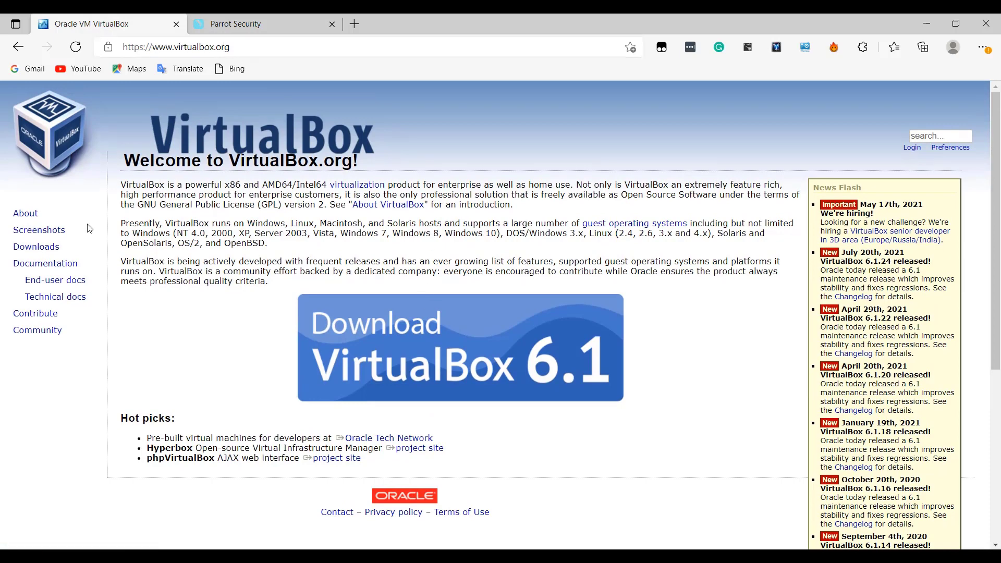
pyautogui.click(46, 253)
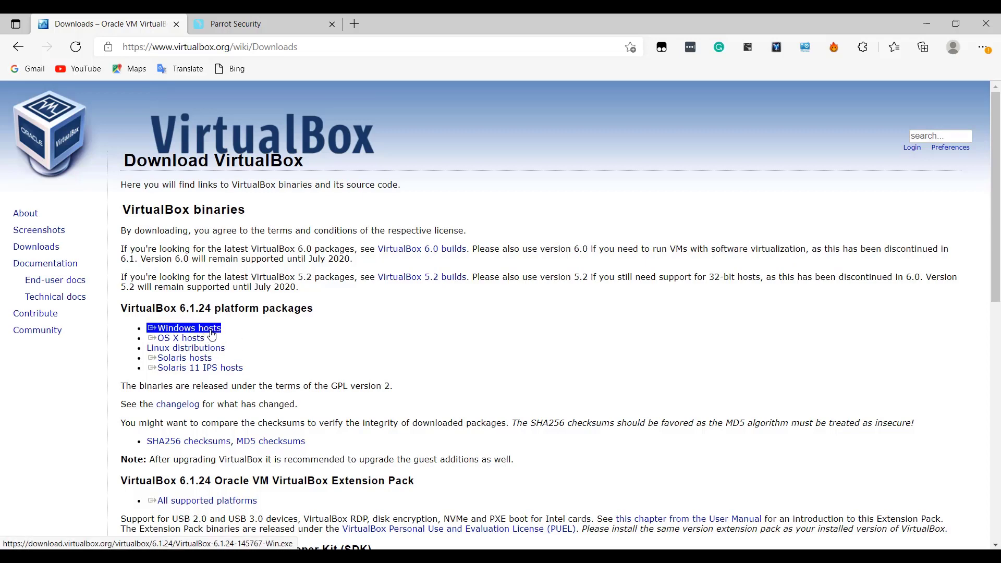
pyautogui.scroll(-4, 212, 335)
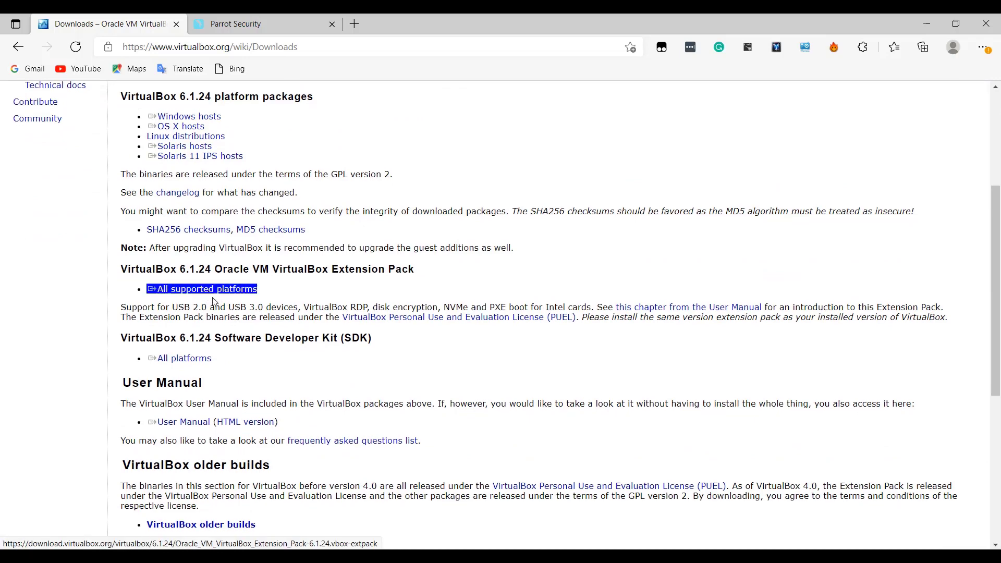
pyautogui.scroll(1, 207, 293)
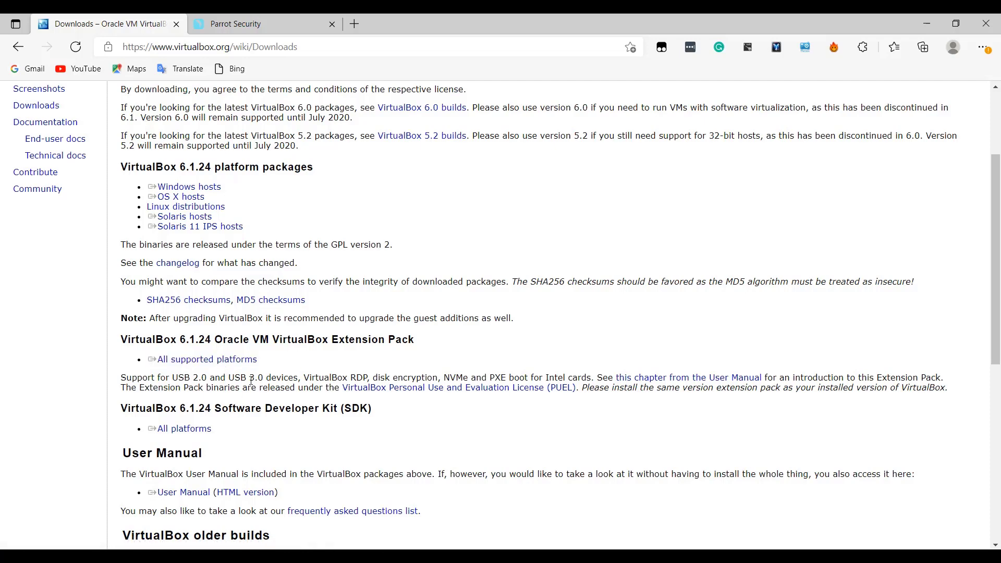
# - Go to the Parrot OS website's download page and open the Security Edition
pyautogui.click(269, 15)
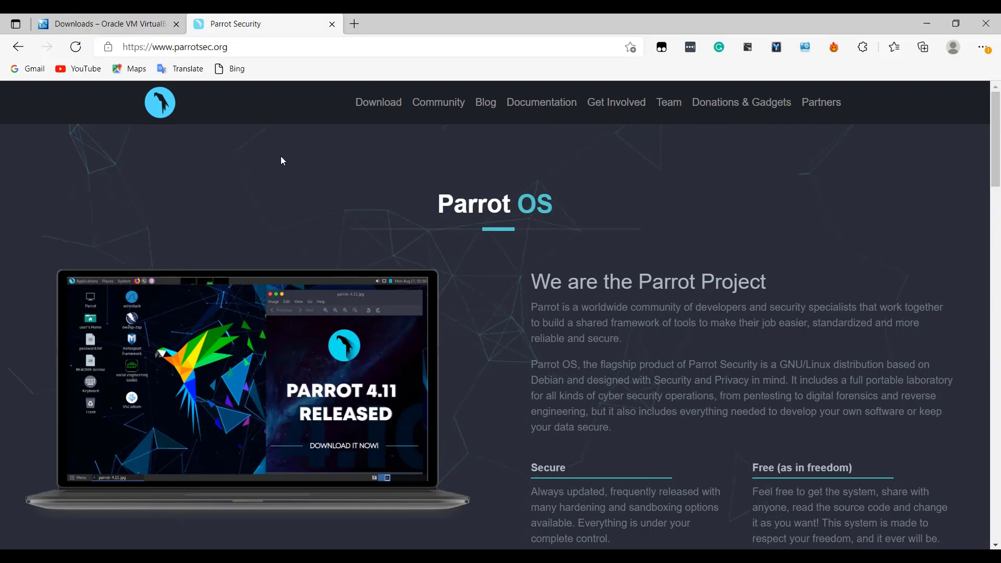
pyautogui.click(387, 104)
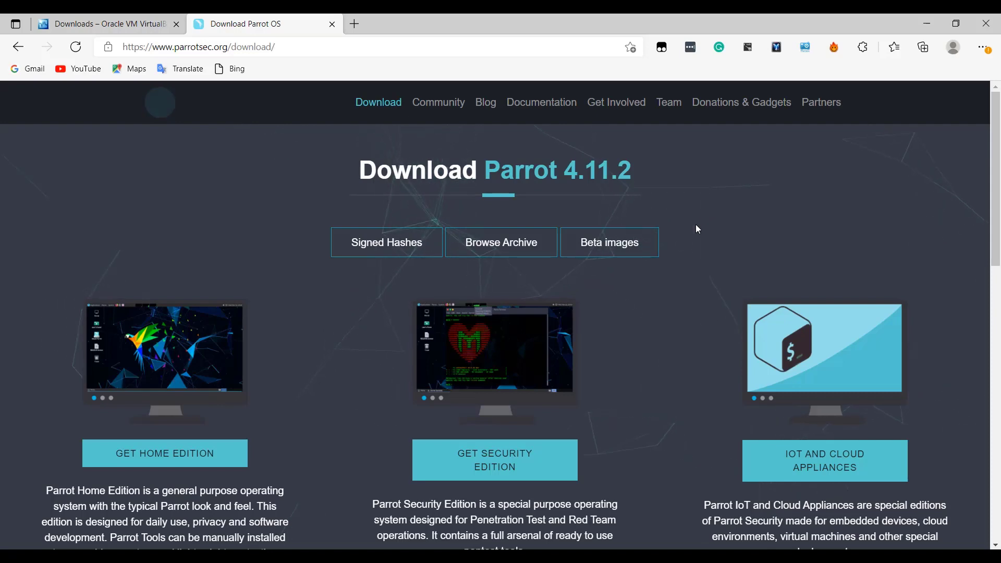
pyautogui.scroll(-2, 696, 227)
pyautogui.scroll(1, 699, 241)
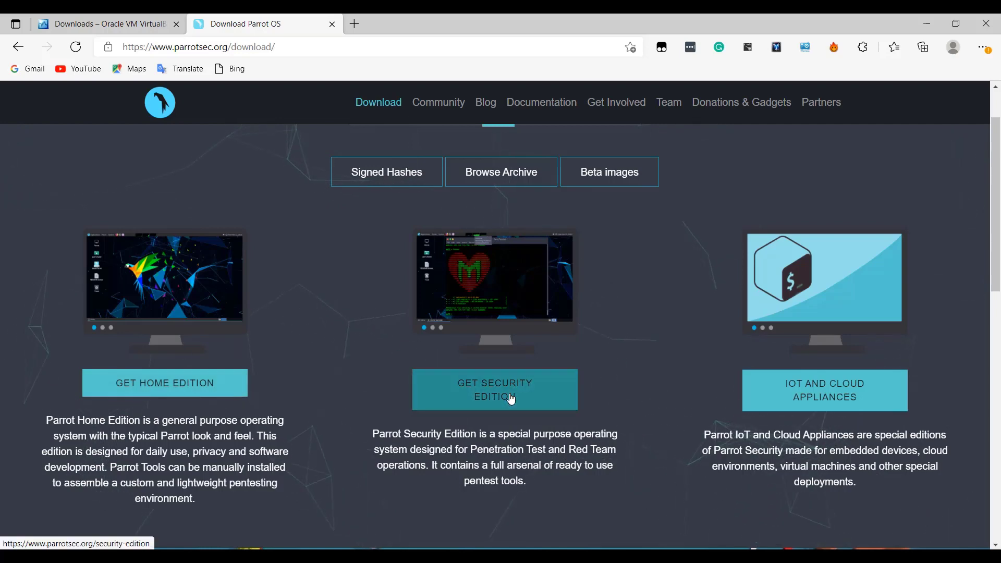
pyautogui.click(460, 387)
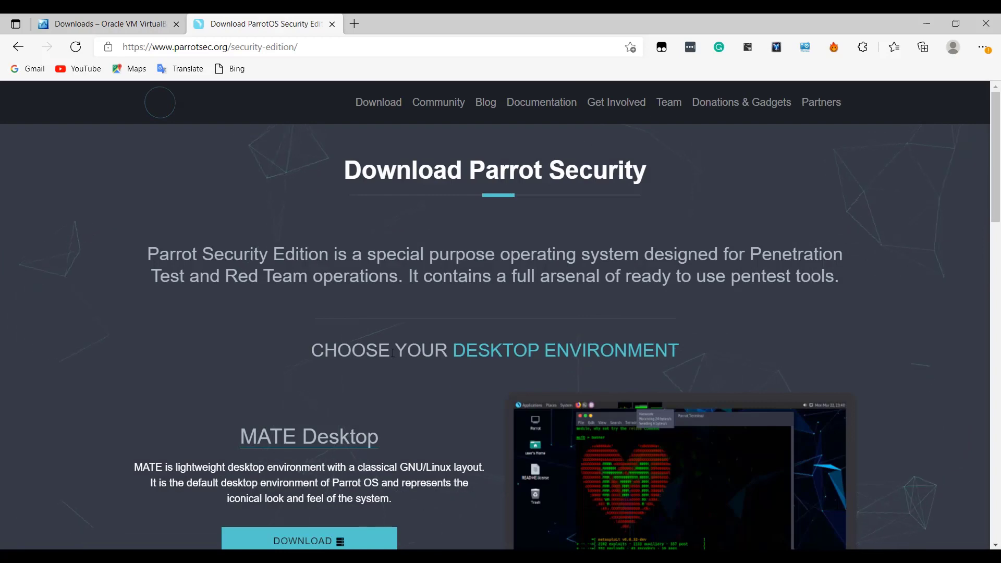
# - Download the Parrot Security Edition image with the MATE Desktop environment
pyautogui.scroll(-4, 392, 353)
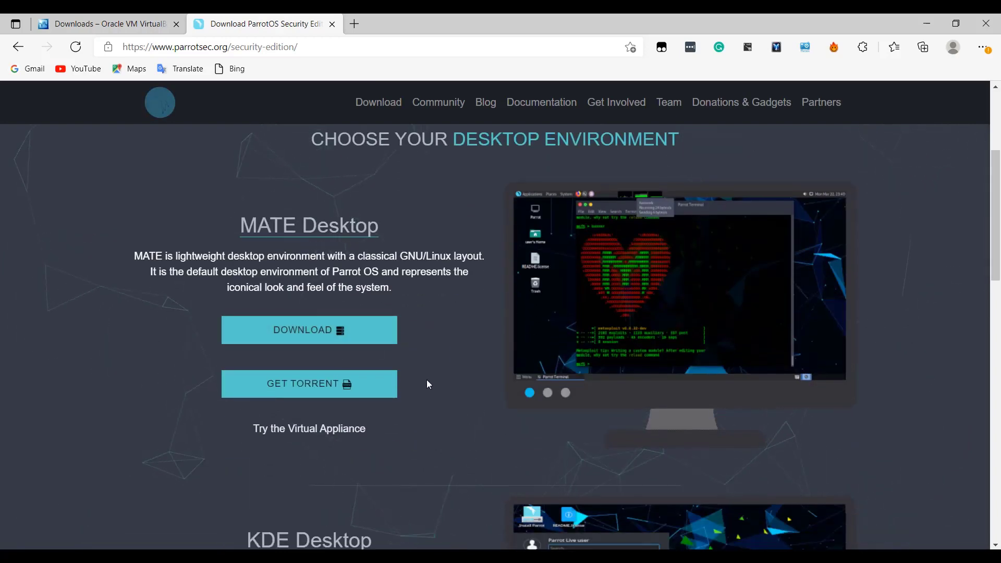
pyautogui.scroll(-5, 428, 385)
pyautogui.moveTo(247, 257); pyautogui.dragTo(380, 258)
pyautogui.click(380, 259)
pyautogui.scroll(-5, 380, 265)
pyautogui.scroll(12, 380, 270)
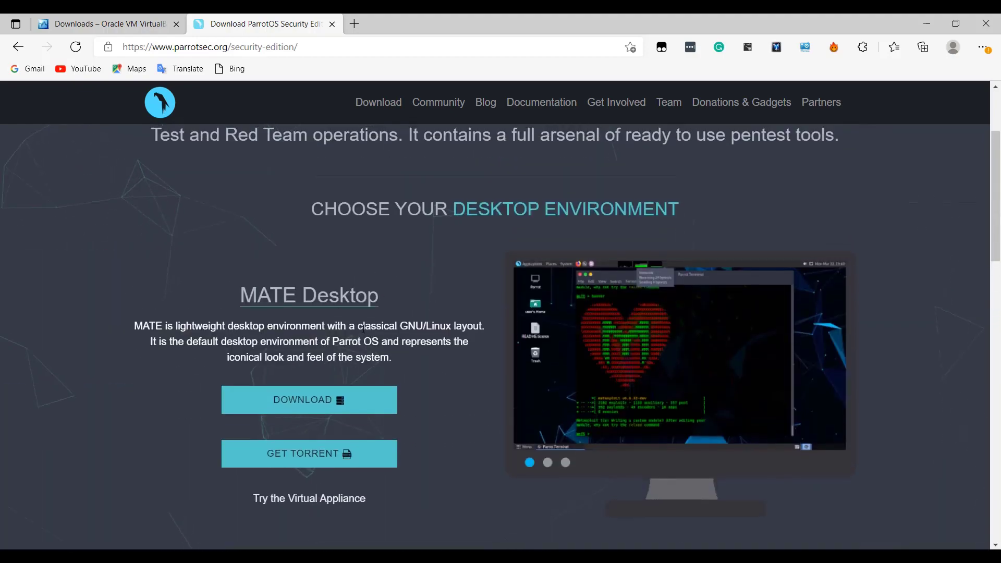
pyautogui.moveTo(240, 296); pyautogui.dragTo(408, 299)
pyautogui.click(408, 298)
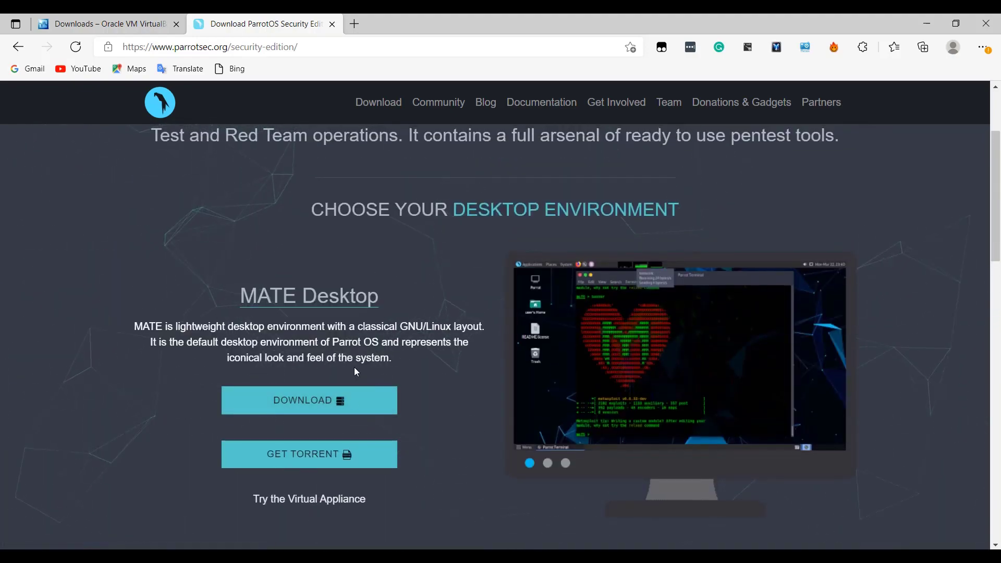
pyautogui.click(335, 404)
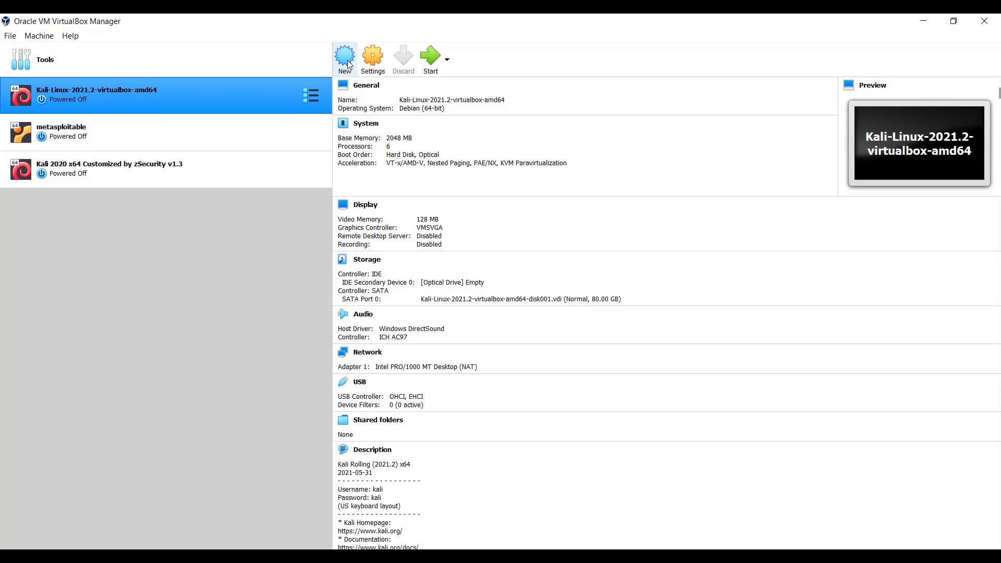
pyautogui.click(170, 130)
pyautogui.click(160, 153)
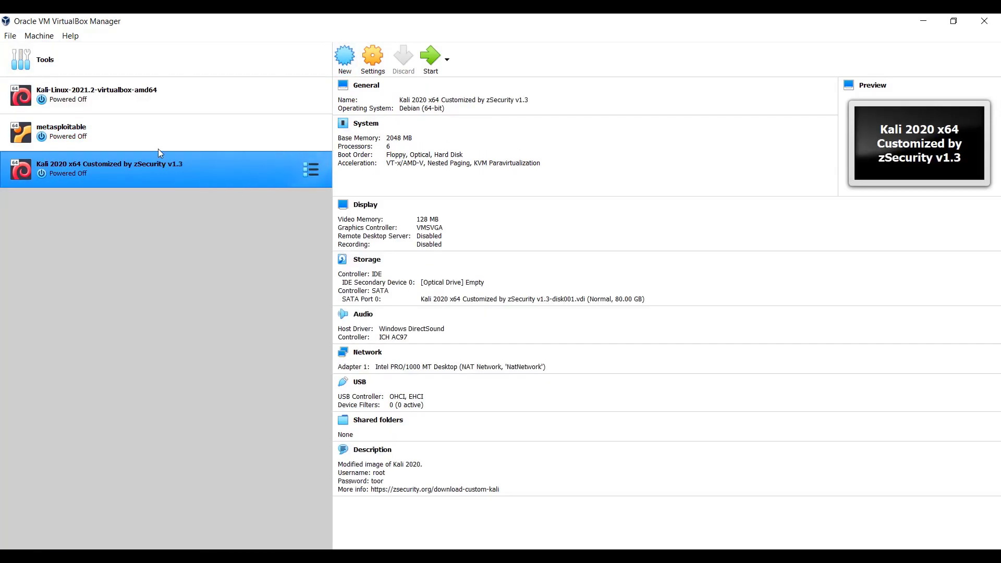
pyautogui.click(152, 132)
pyautogui.click(137, 102)
# - Start a new virtual machine named Parrot OS with type Linux and version Debian (64-bit)
pyautogui.click(138, 52)
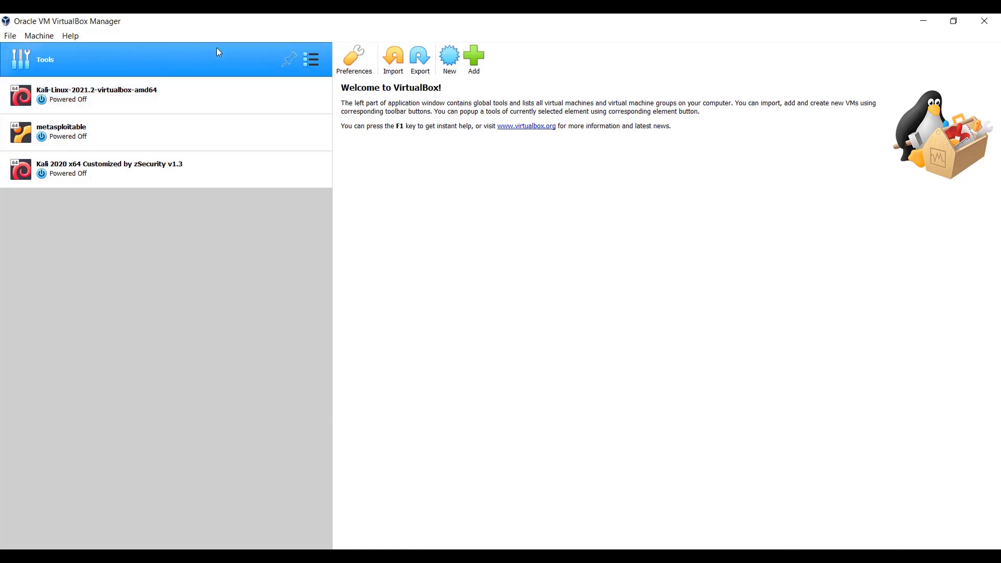
pyautogui.click(450, 60)
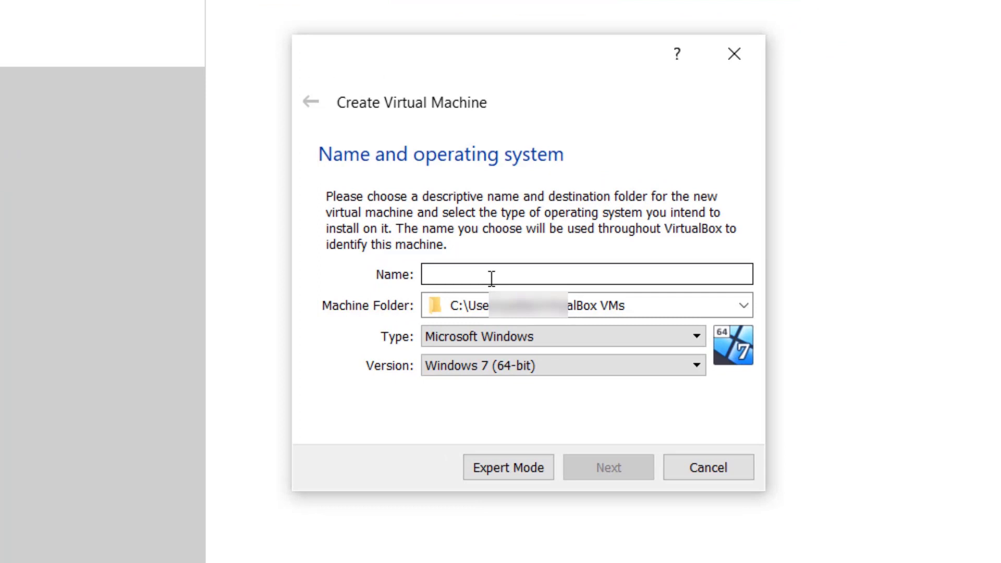
pyautogui.write('os')
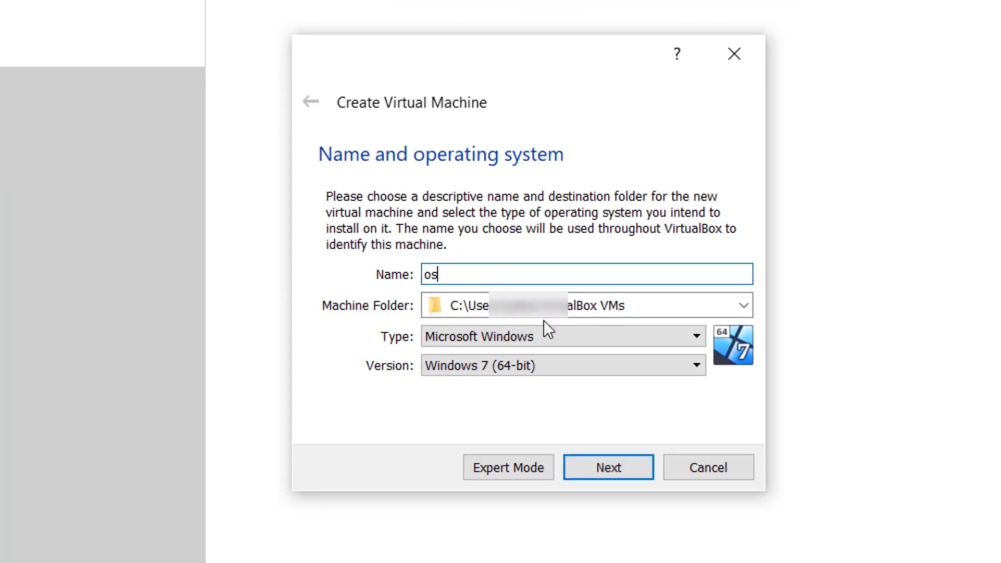
pyautogui.click(568, 330)
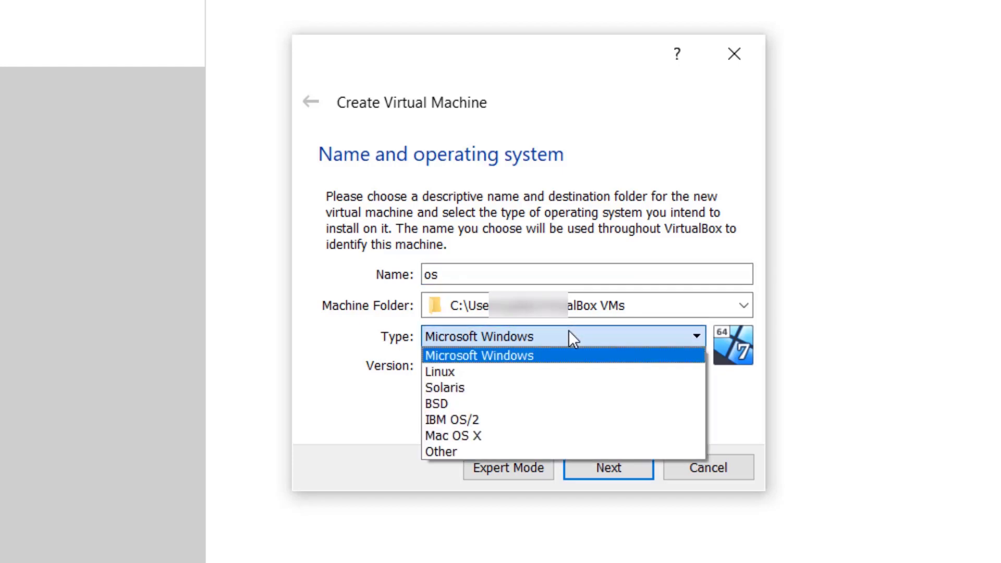
pyautogui.click(487, 372)
pyautogui.click(492, 368)
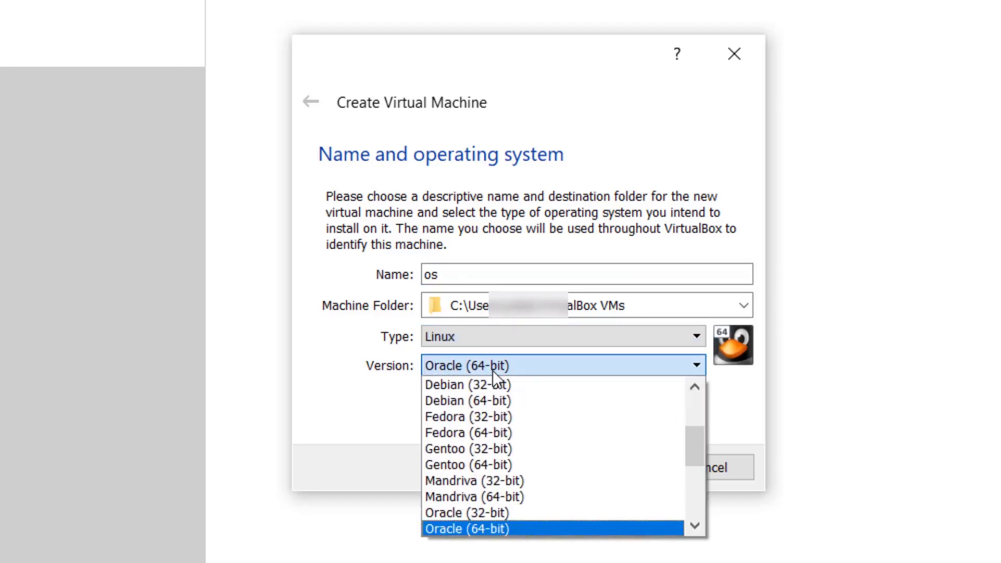
pyautogui.click(495, 402)
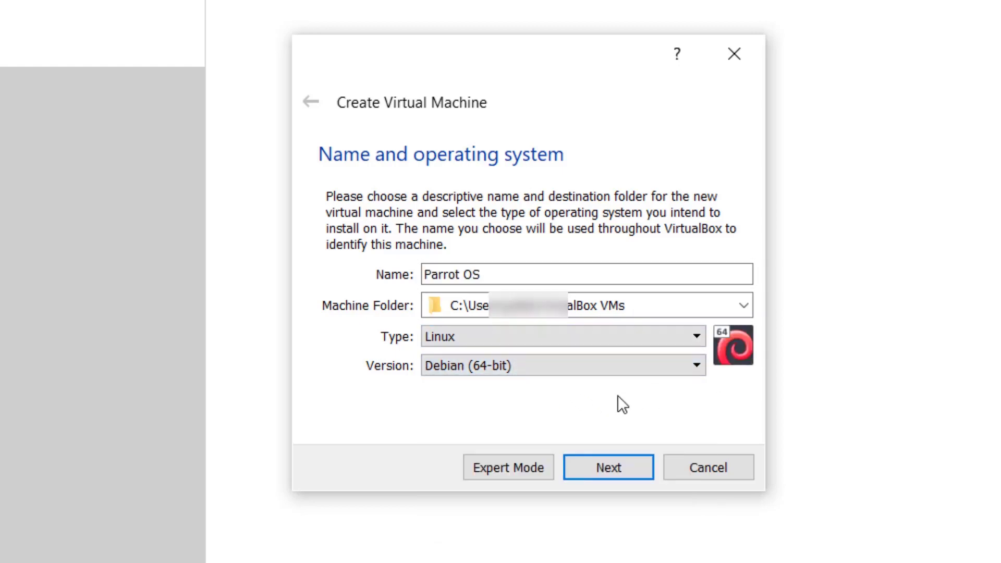
pyautogui.tripleClick(455, 275)
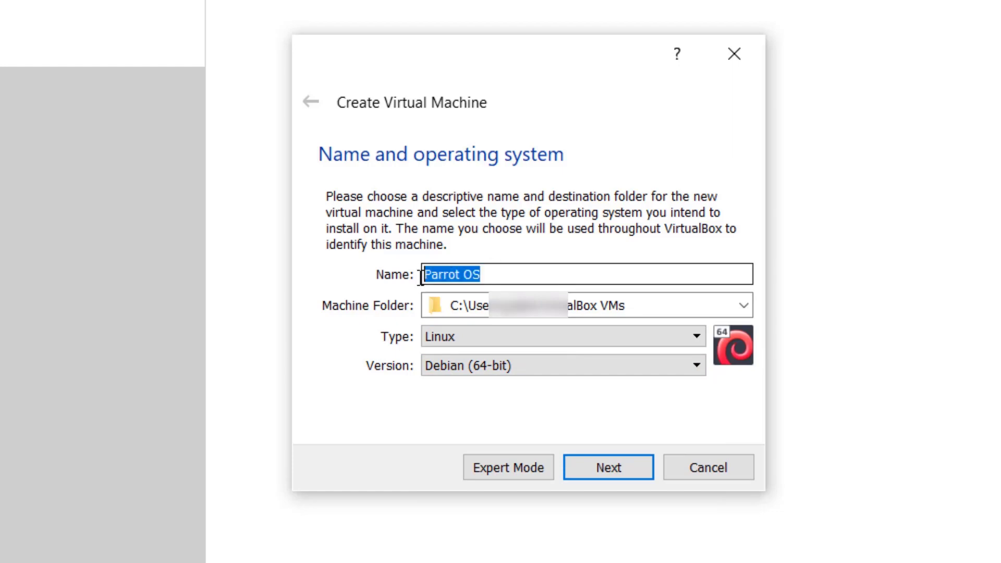
pyautogui.click(486, 277)
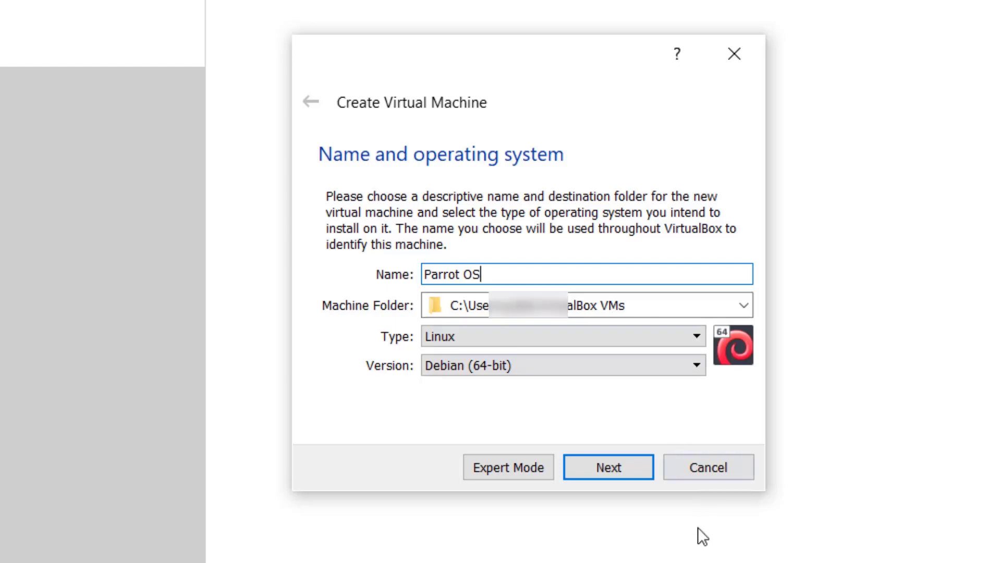
pyautogui.click(614, 467)
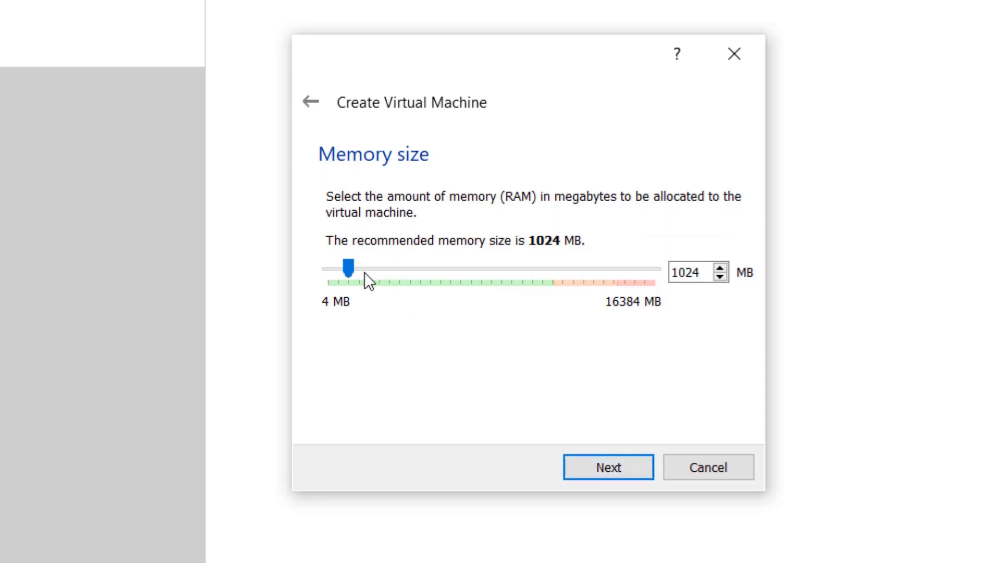
# - Allocate 8192 MB of memory to the new machine and choose to create a virtual hard disk now
pyautogui.moveTo(351, 267); pyautogui.dragTo(495, 250)
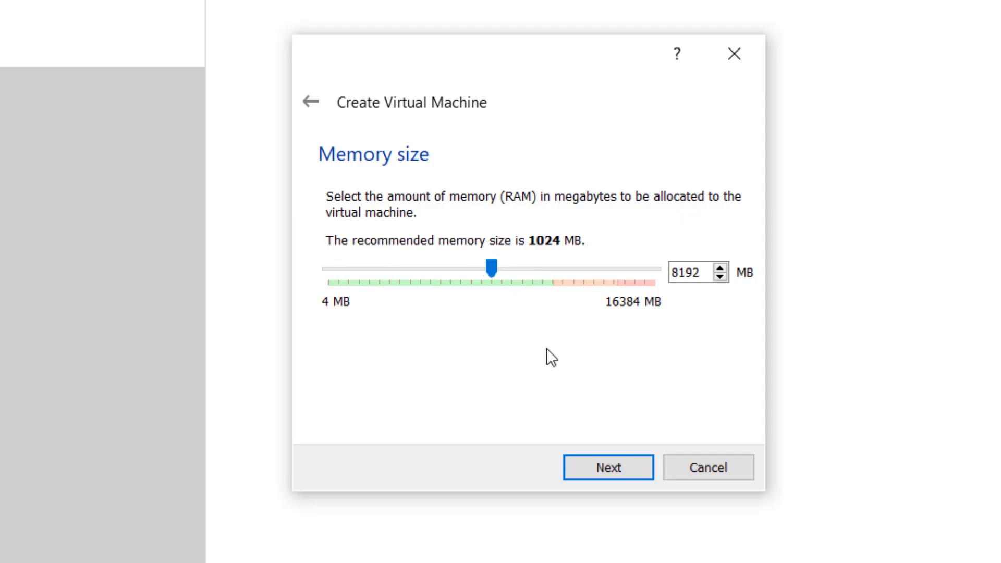
pyautogui.click(615, 476)
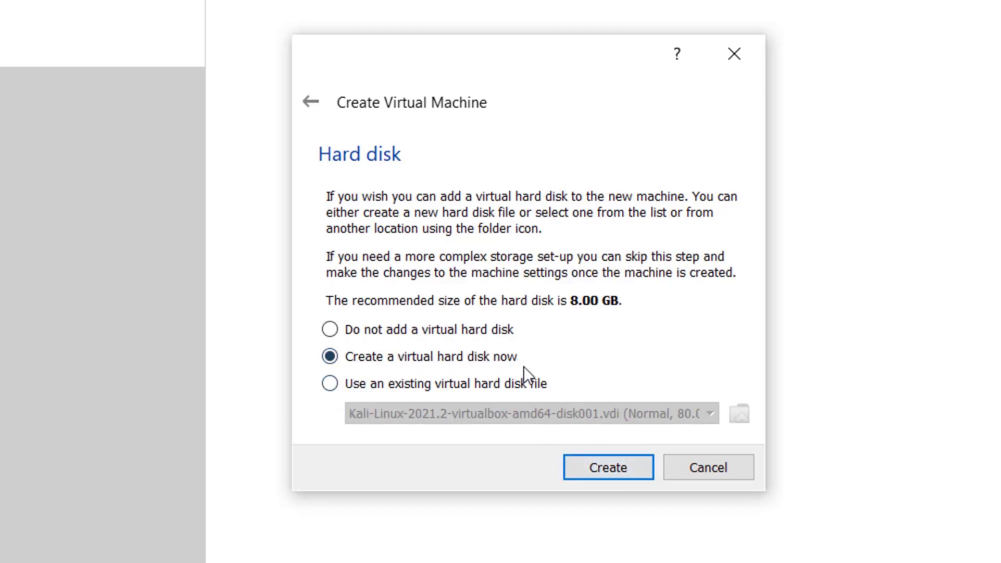
pyautogui.click(608, 471)
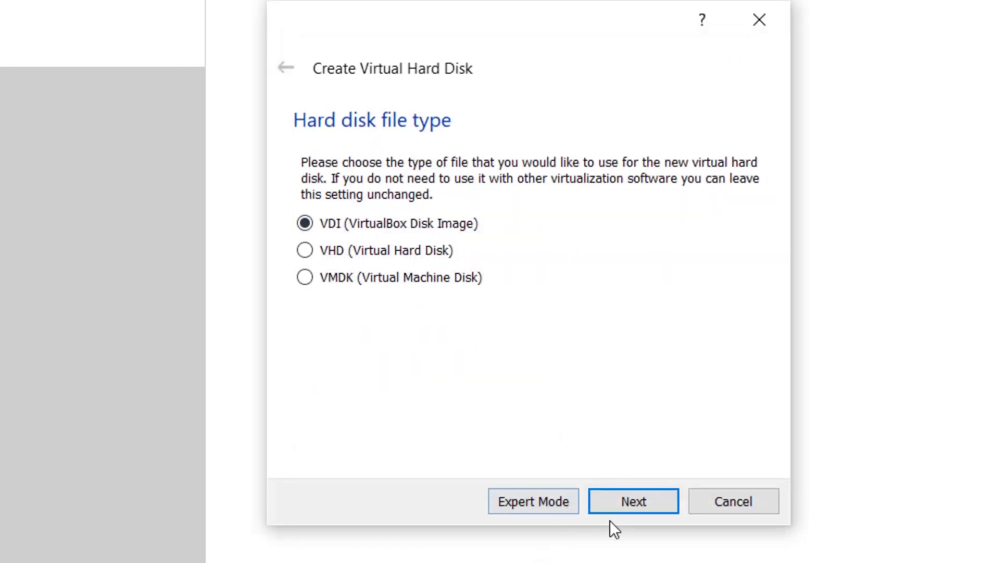
# - Create the virtual hard disk as a dynamically allocated VDI with a size of 80.00 GB
pyautogui.click(631, 502)
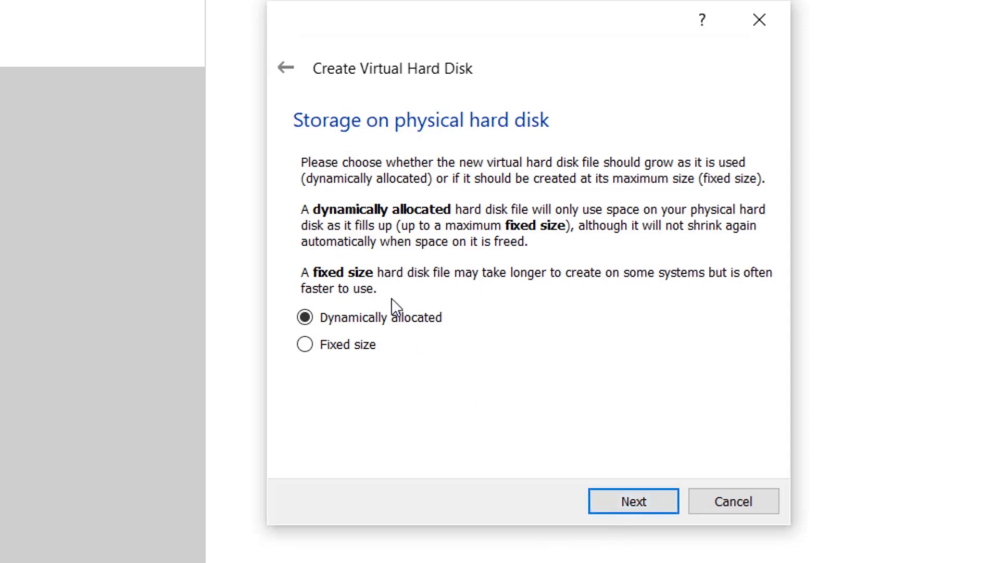
pyautogui.click(626, 508)
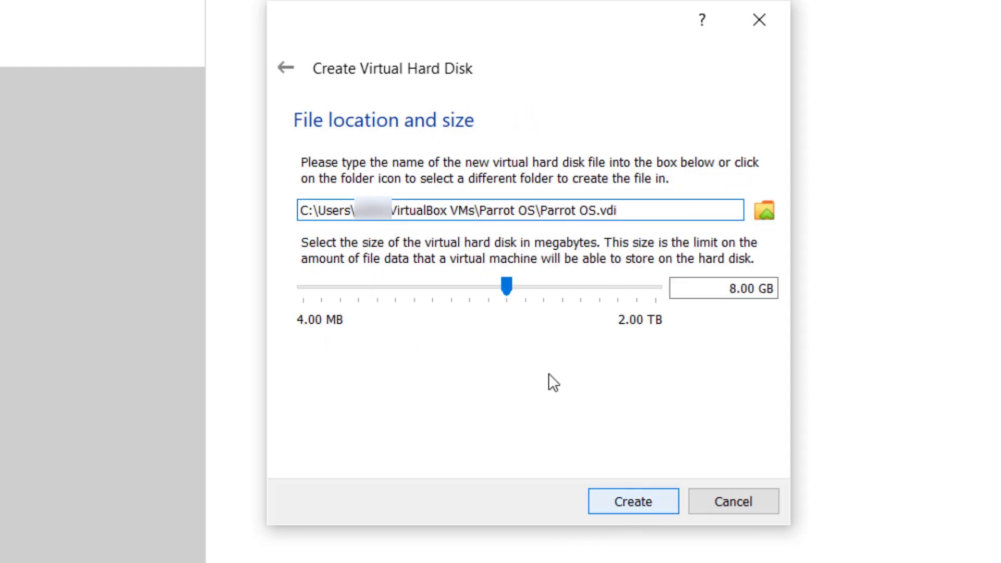
pyautogui.moveTo(509, 286); pyautogui.dragTo(569, 280)
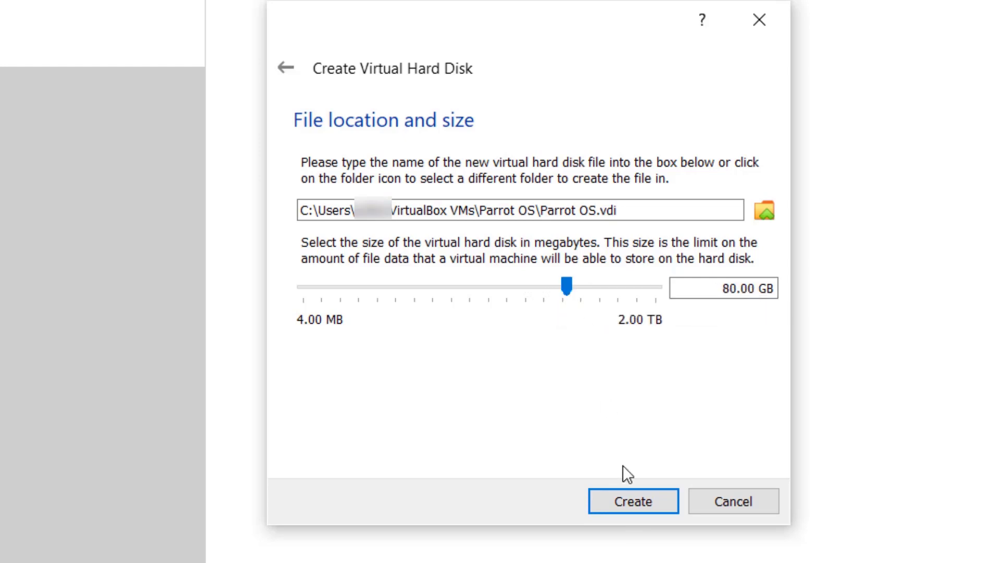
pyautogui.click(634, 502)
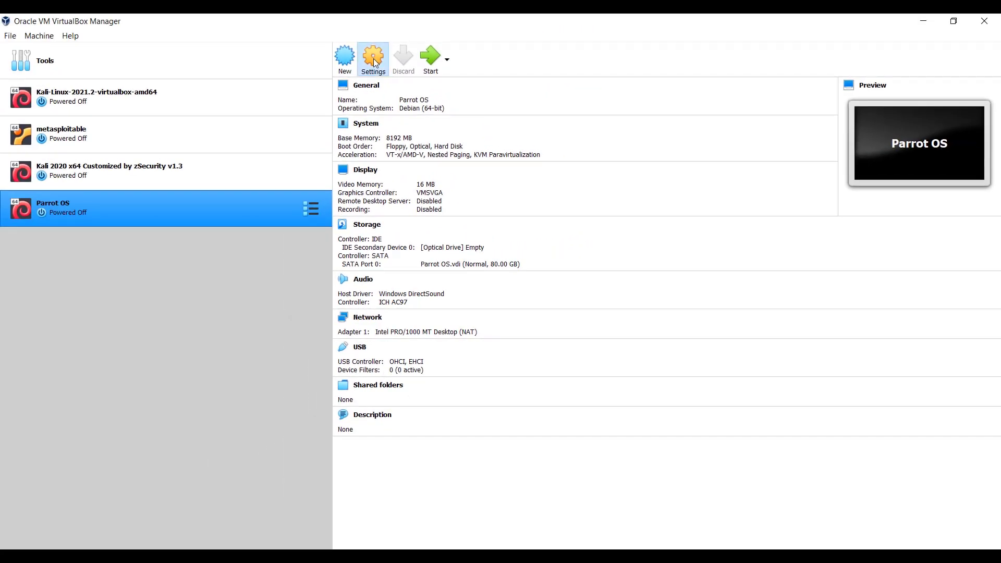
# - Set the Parrot OS machine's Shared Clipboard and Drag'n'Drop to Bidirectional in its general settings
pyautogui.click(374, 61)
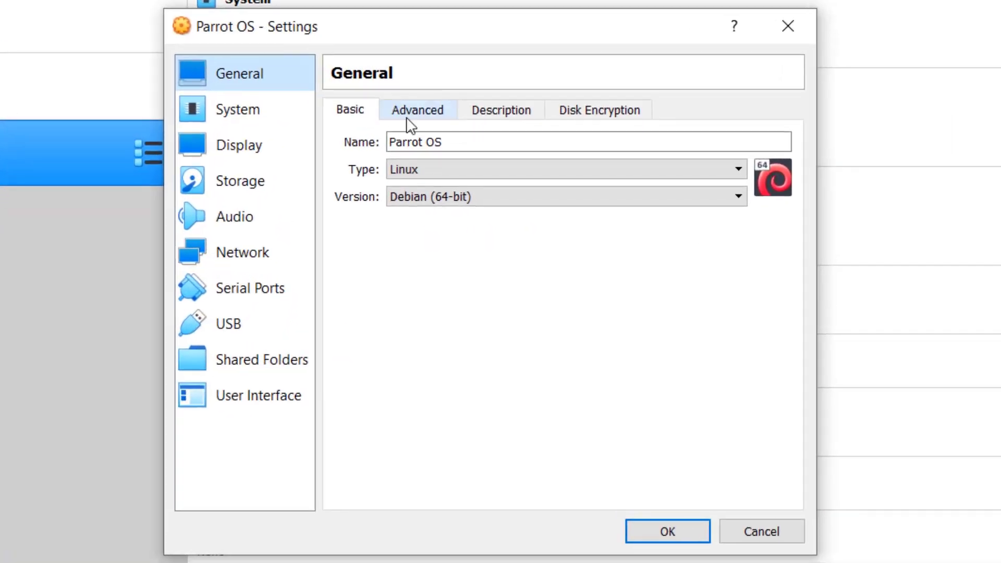
pyautogui.click(408, 119)
pyautogui.click(477, 172)
pyautogui.click(481, 233)
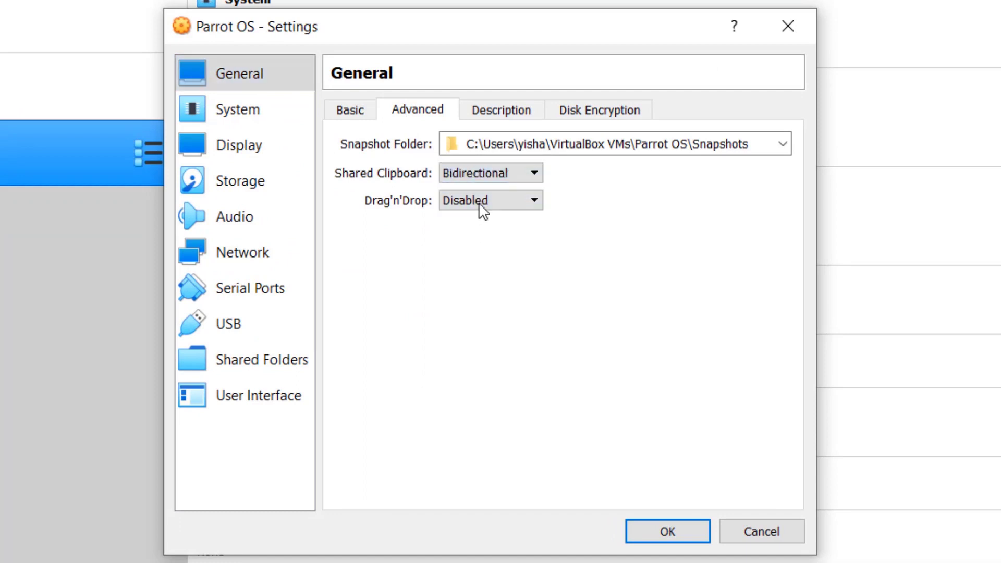
pyautogui.click(478, 202)
pyautogui.click(485, 264)
pyautogui.click(354, 112)
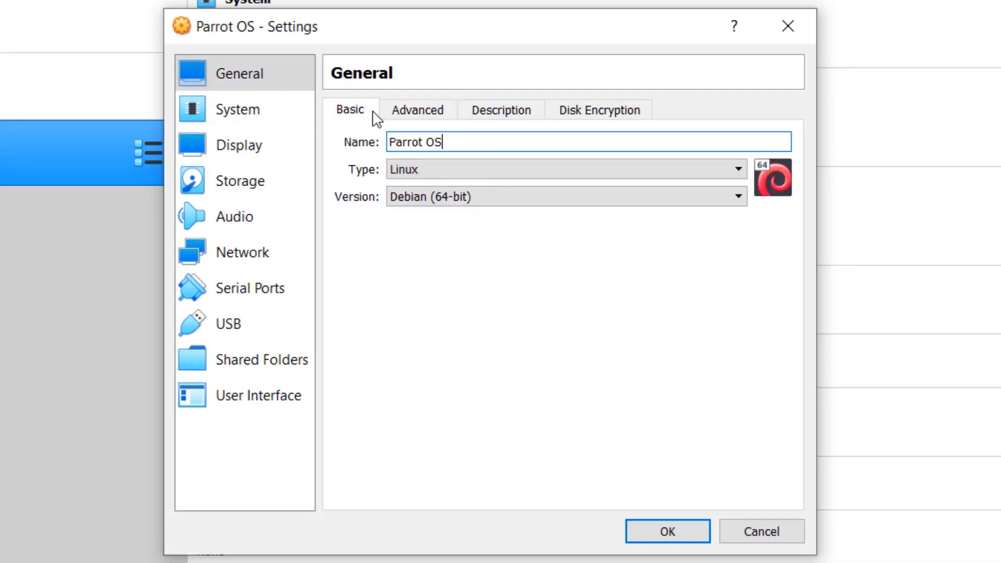
# - Assign 6 processors to the Parrot OS machine in its system settings
pyautogui.click(261, 115)
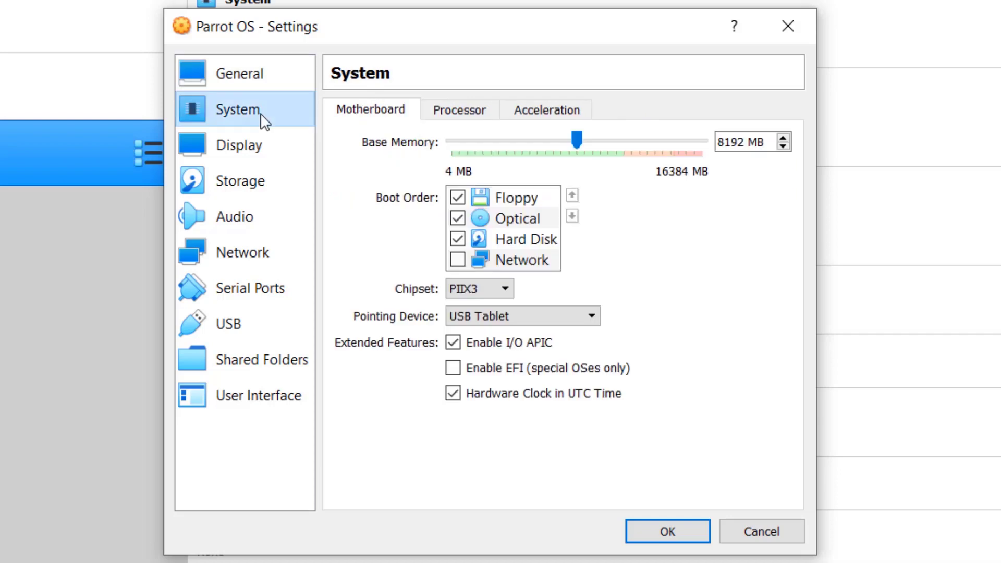
pyautogui.click(484, 112)
pyautogui.moveTo(453, 143); pyautogui.dragTo(579, 167)
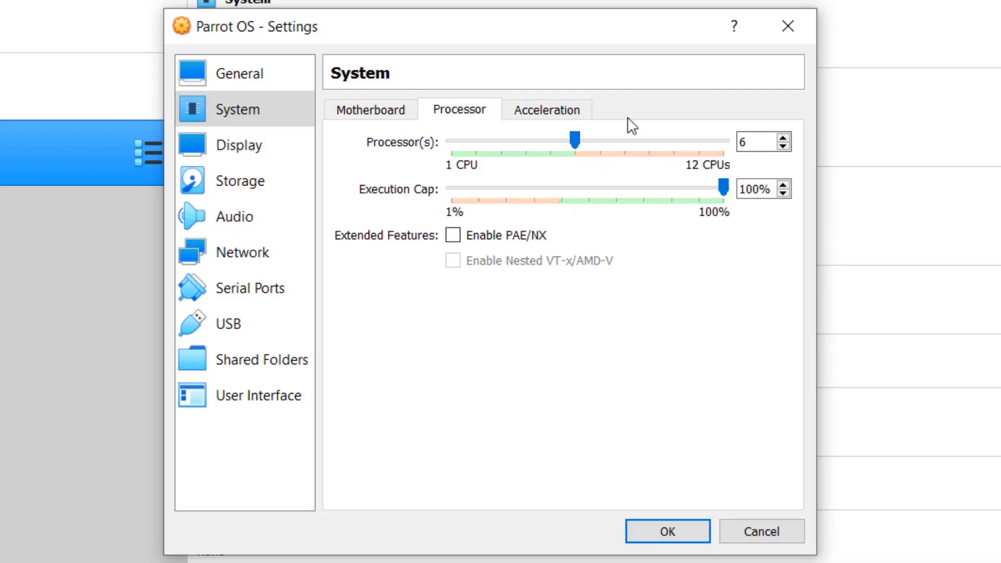
# - Set the machine's video memory to 128 MB and select the USB 3.0 (xHCI) Controller
pyautogui.click(398, 109)
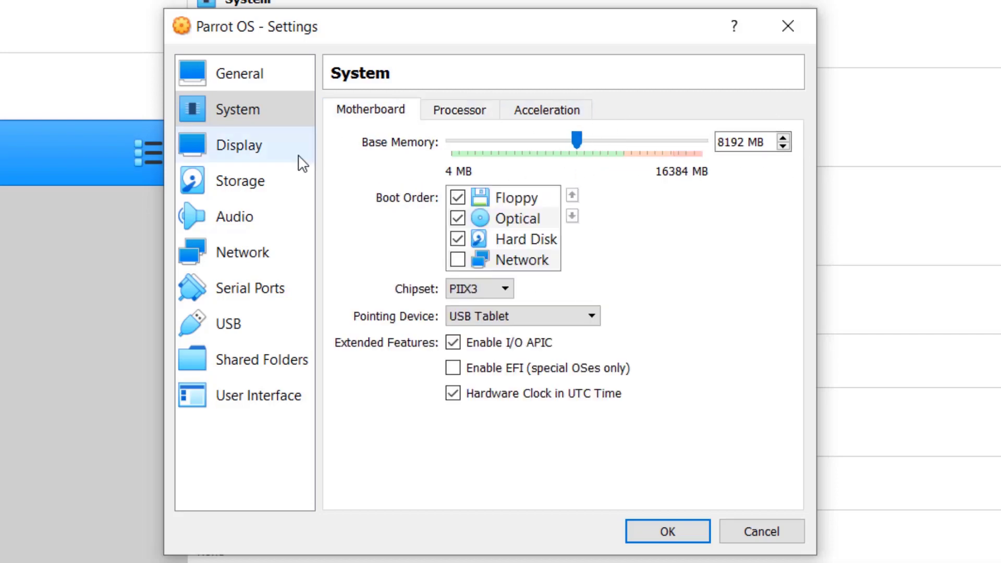
pyautogui.click(273, 158)
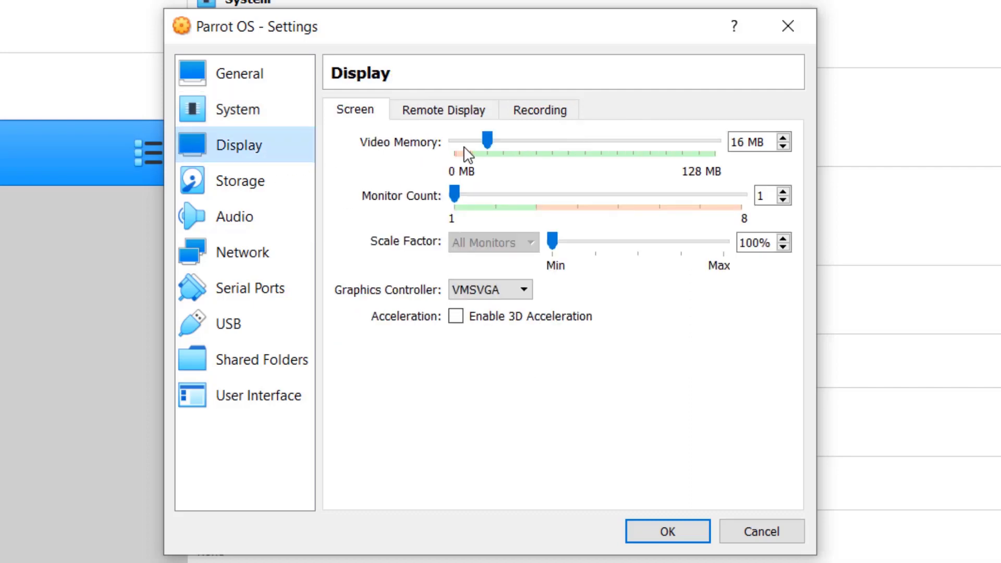
pyautogui.click(493, 139)
pyautogui.moveTo(493, 140); pyautogui.dragTo(720, 174)
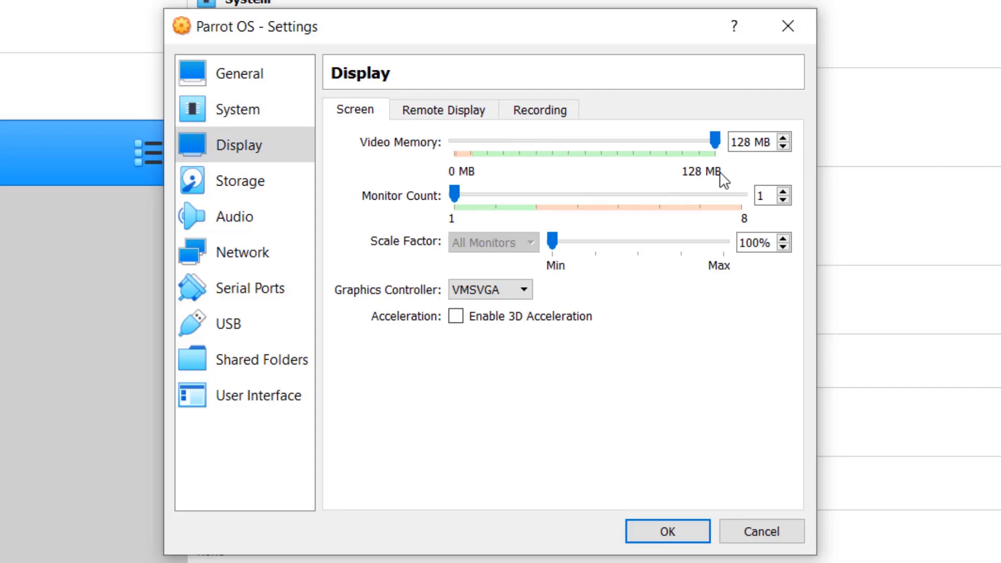
pyautogui.click(272, 314)
pyautogui.click(363, 186)
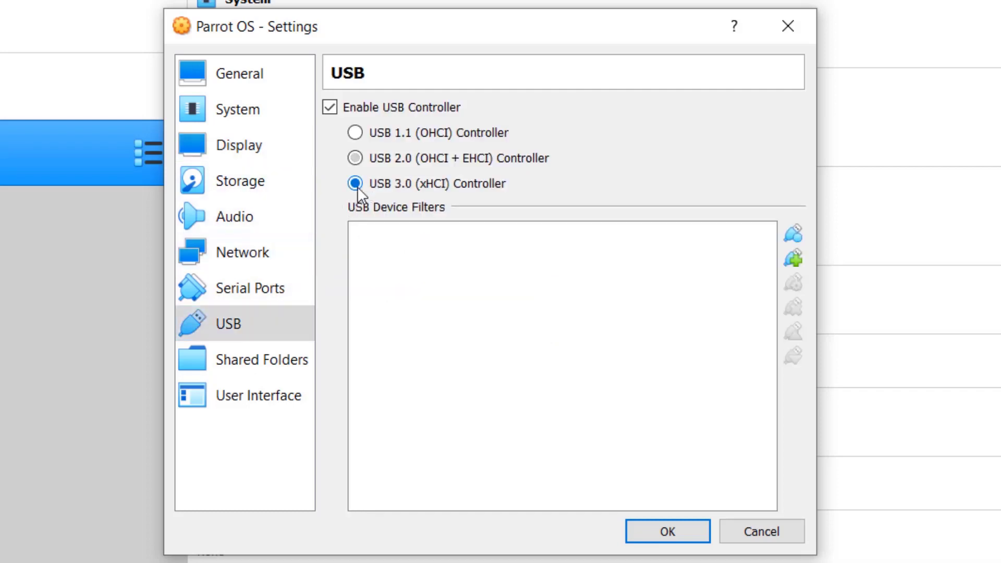
# - Load the Parrot-security-4.11.2_amd64 image from Downloads/hacking/iso into the empty IDE optical drive and save the machine's settings
pyautogui.click(270, 180)
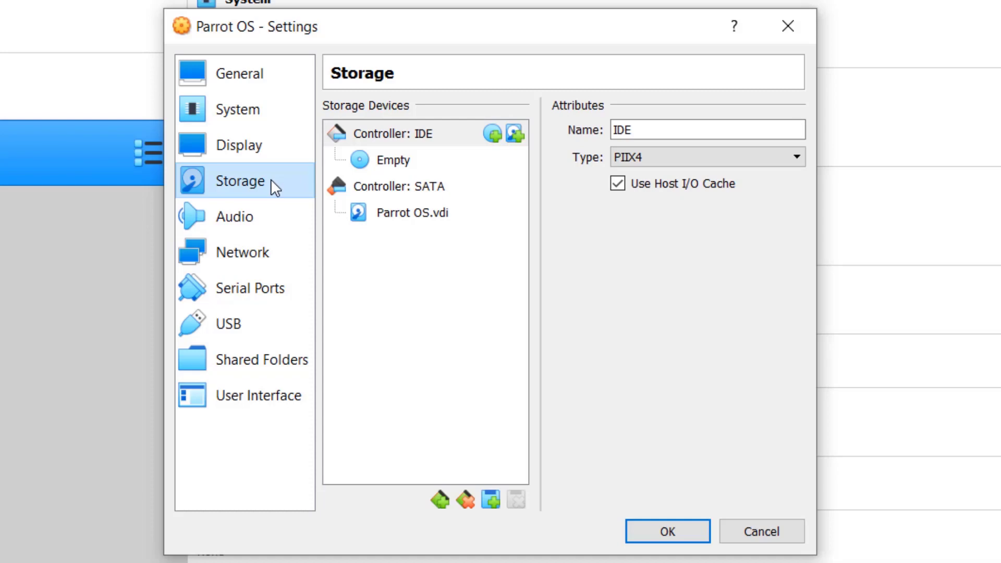
pyautogui.click(386, 159)
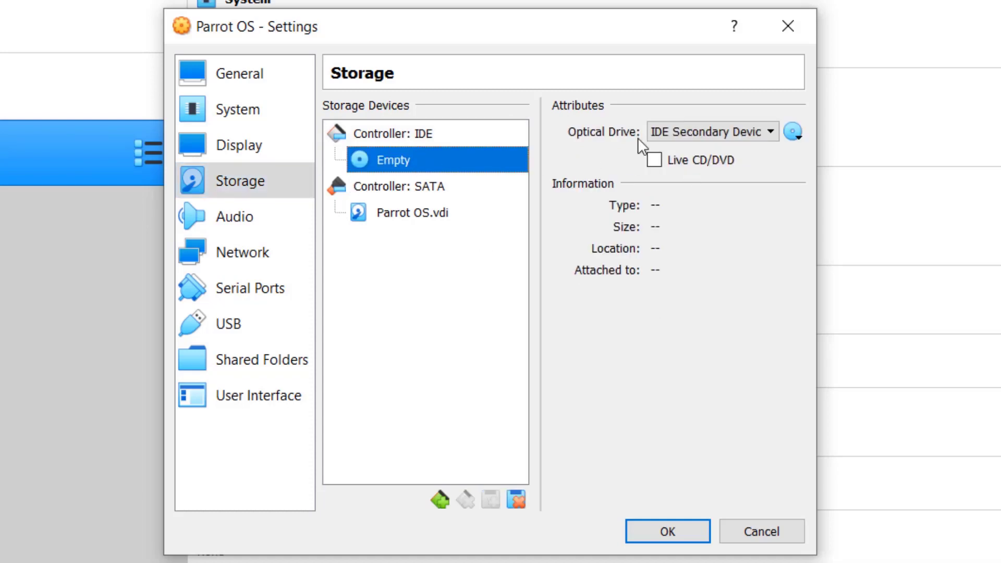
pyautogui.click(795, 132)
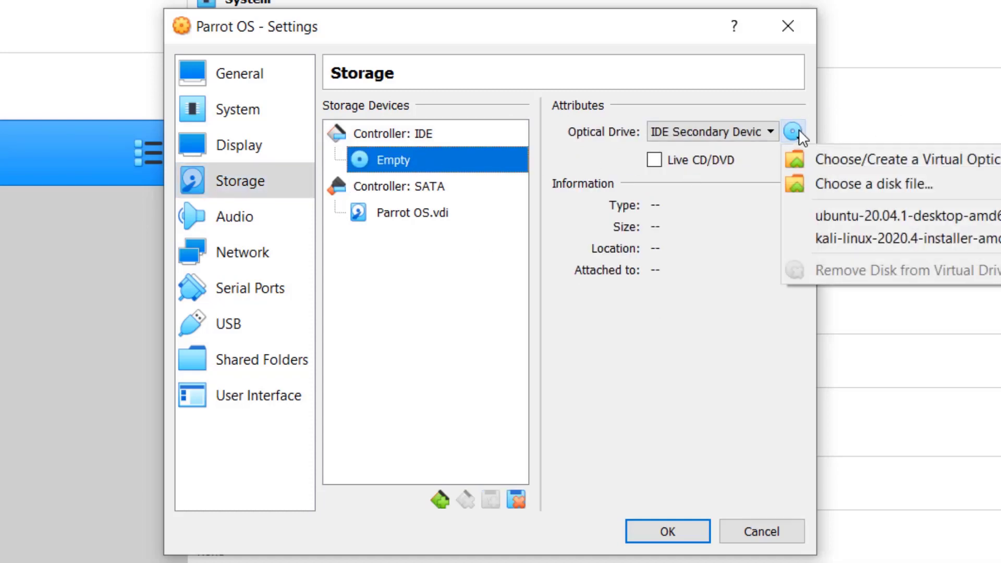
pyautogui.click(846, 187)
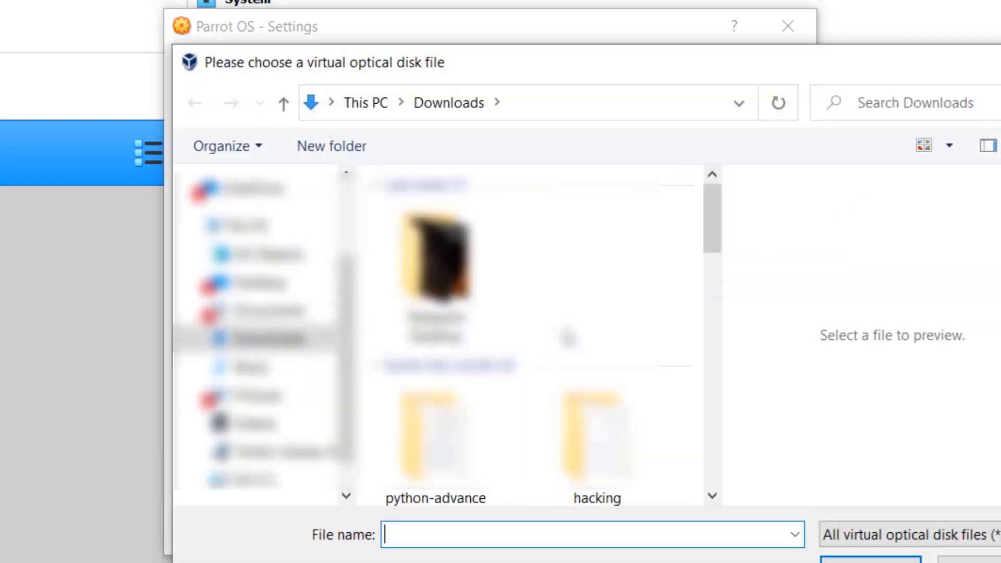
pyautogui.scroll(-1, 598, 448)
pyautogui.doubleClick(596, 411)
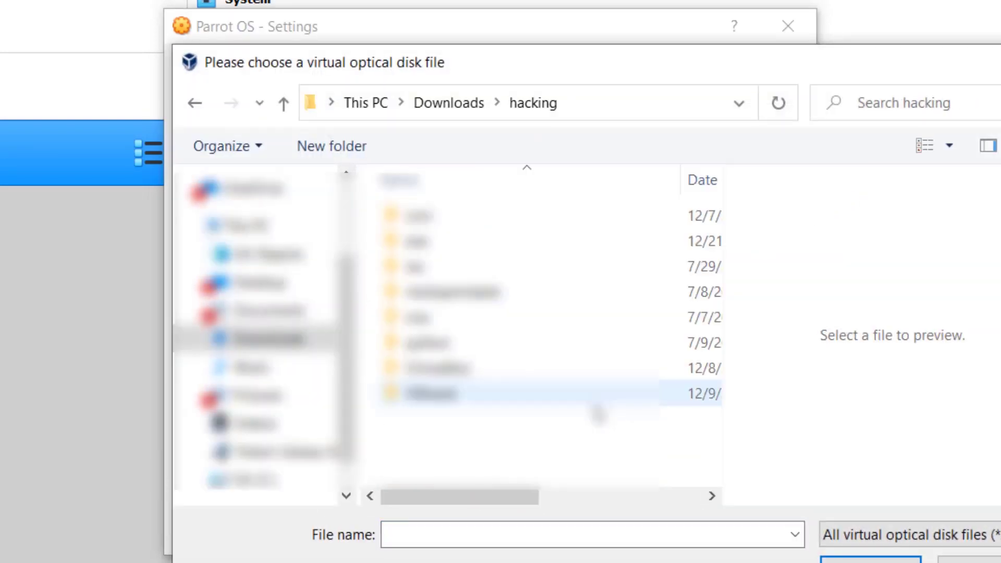
pyautogui.doubleClick(445, 263)
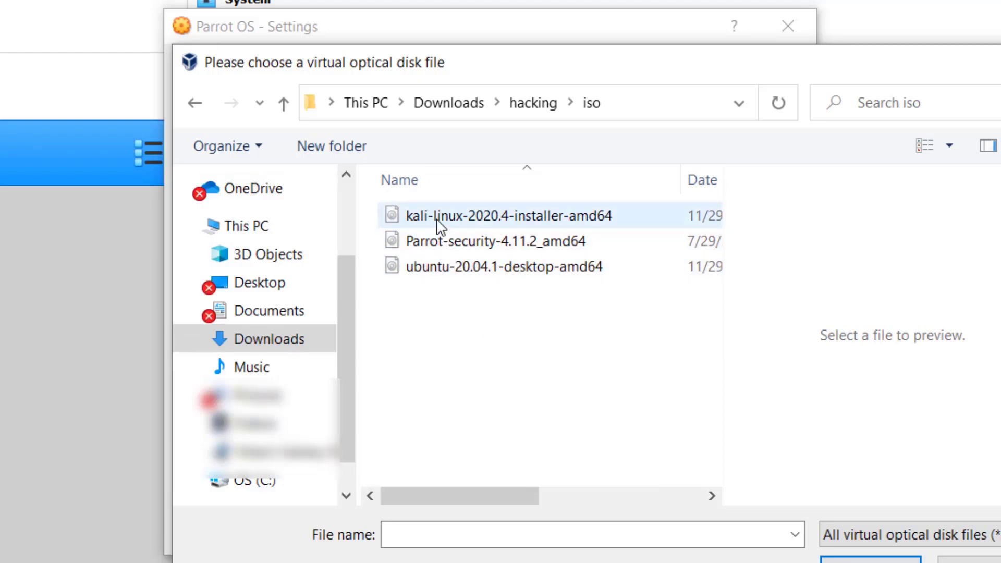
pyautogui.click(447, 242)
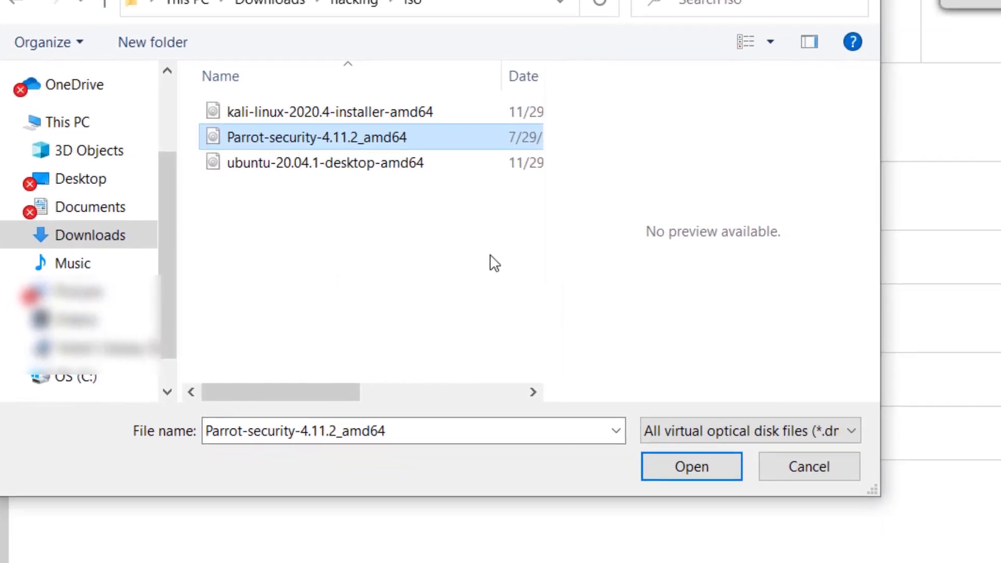
pyautogui.click(691, 466)
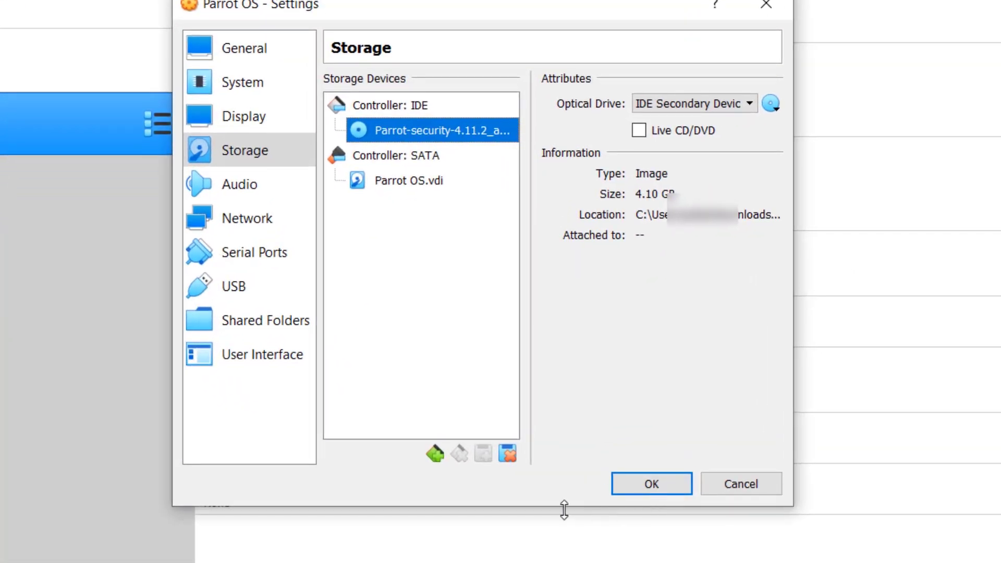
pyautogui.click(266, 54)
pyautogui.click(652, 484)
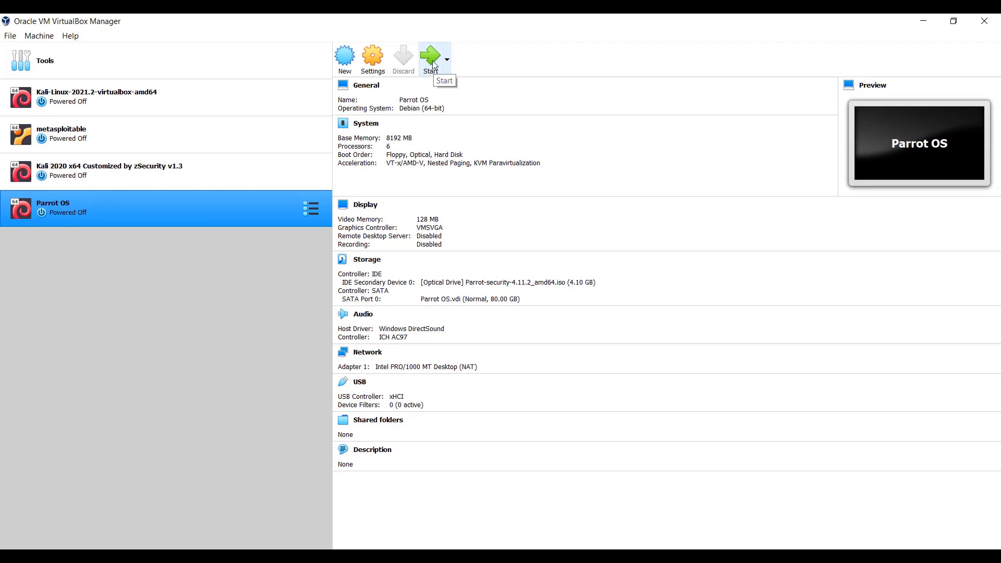
# - Start the Parrot OS machine from the Parrot-security-4.11.2_amd64.iso start-up disk and maximize its window with the keyboard-capture notice dismissed
pyautogui.click(432, 60)
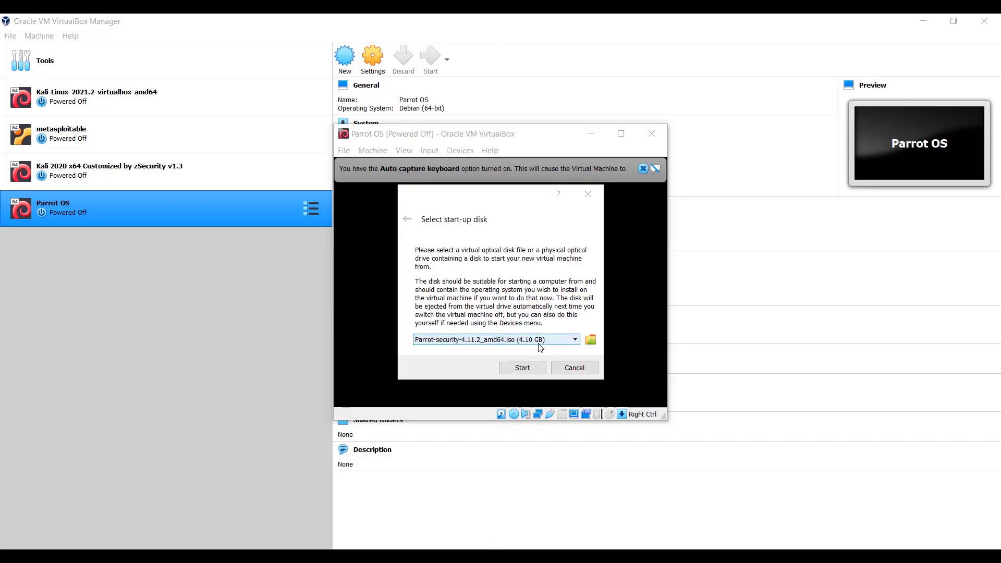
pyautogui.click(524, 369)
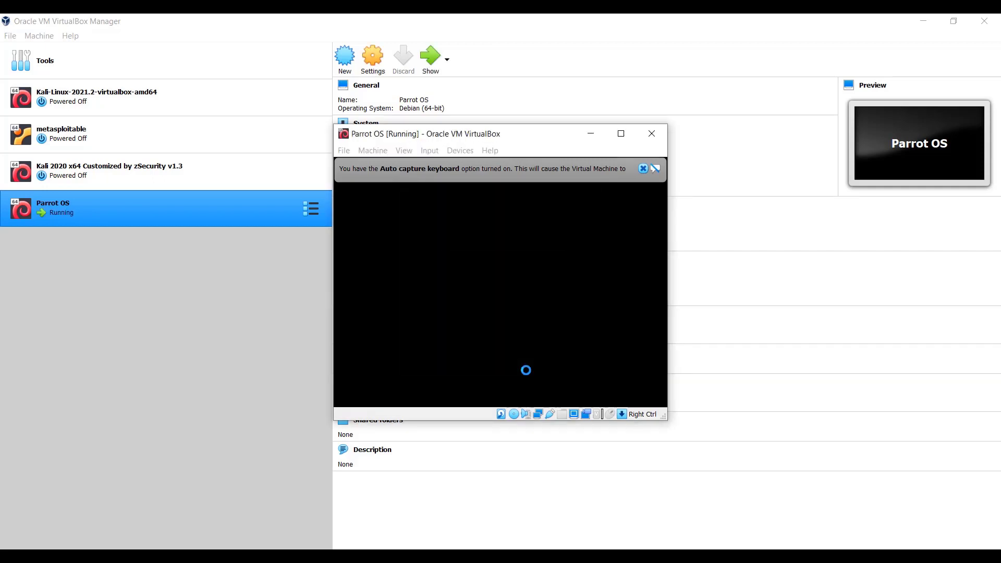
pyautogui.click(622, 134)
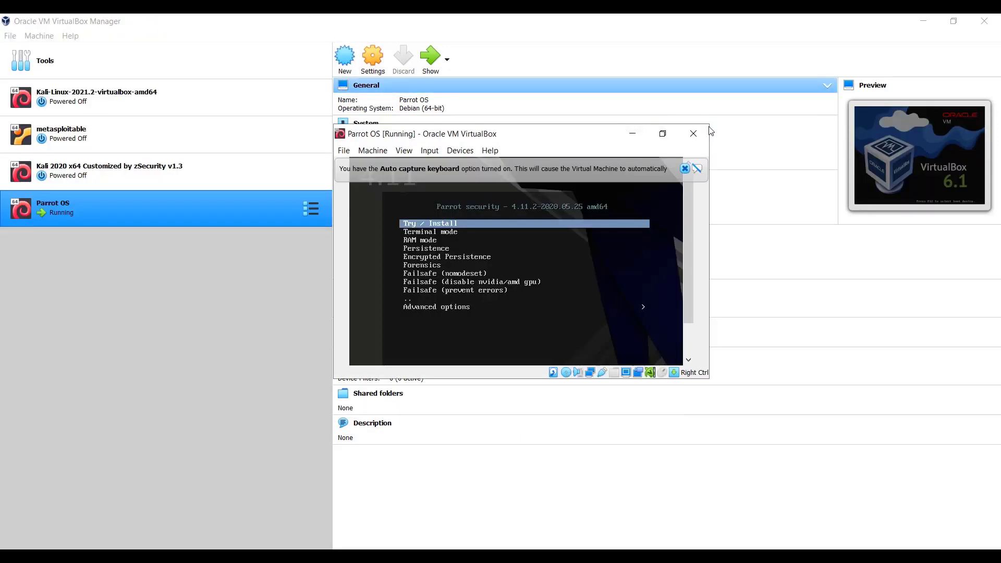
pyautogui.click(683, 166)
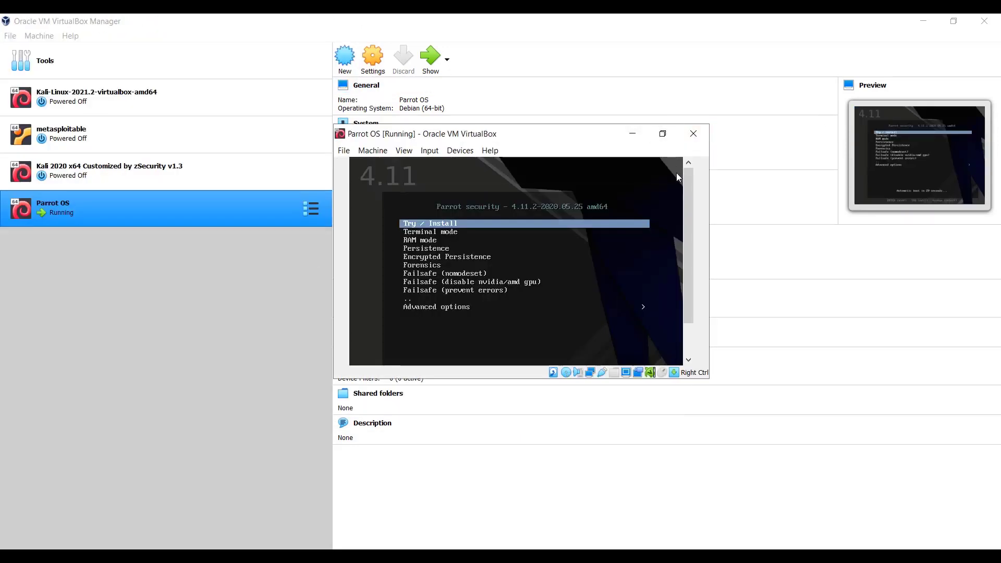
pyautogui.click(662, 134)
pyautogui.click(624, 139)
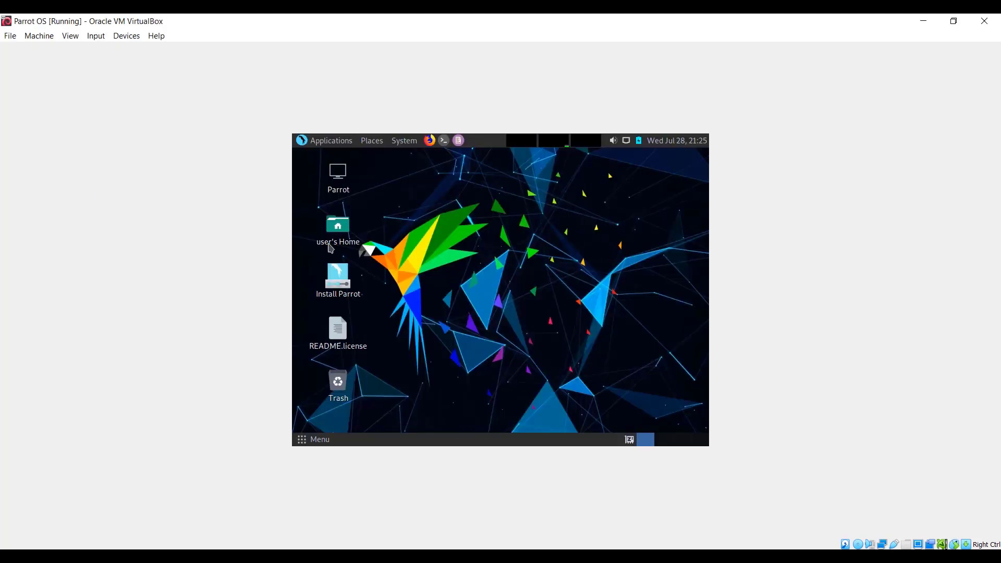
# - Launch the Parrot installer from the live desktop and accept American English and the proposed location
pyautogui.click(337, 286)
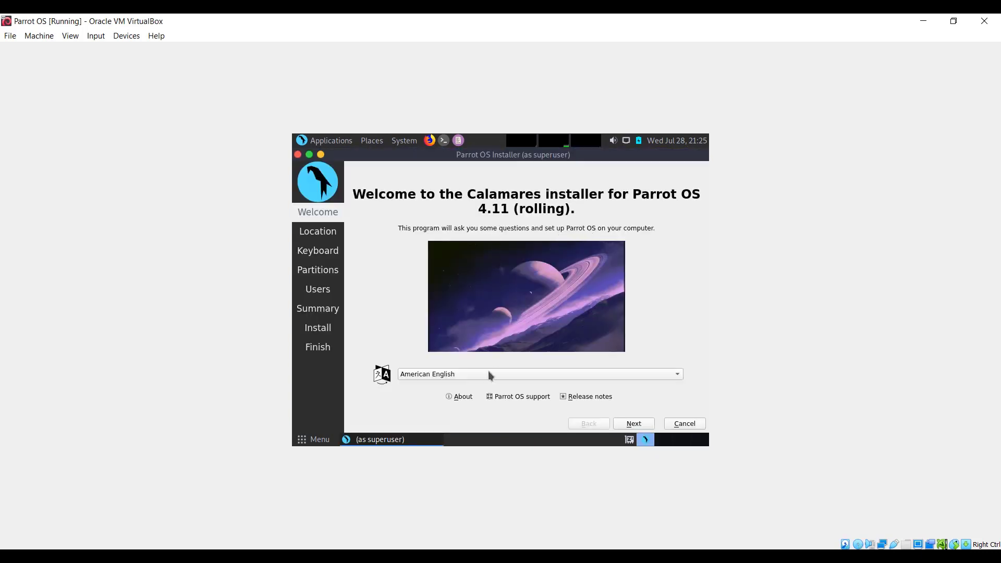
pyautogui.click(637, 425)
pyautogui.click(642, 424)
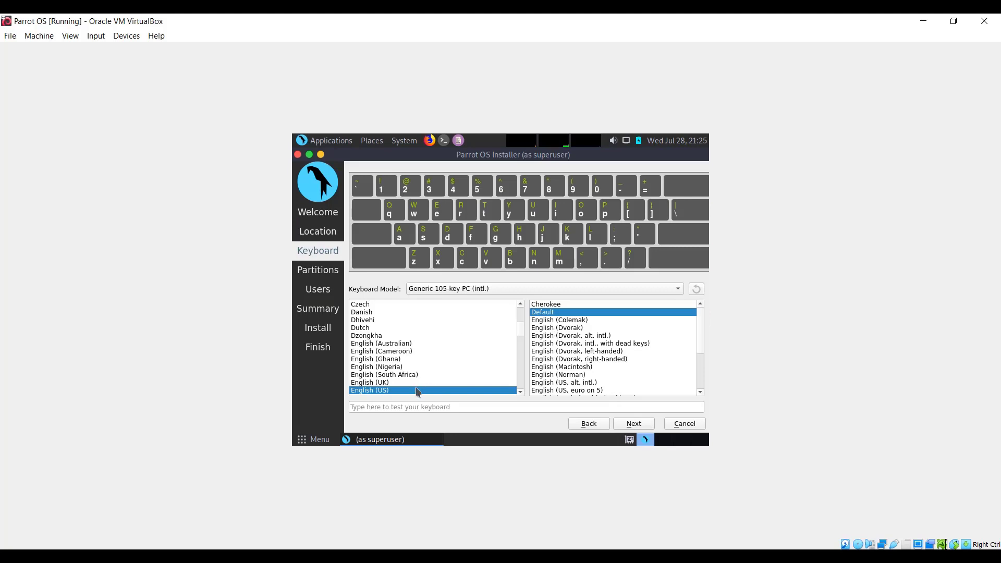
# - Accept the default English (US) keyboard layout and choose to erase the VBOX HARDDISK with No Swap
pyautogui.click(634, 425)
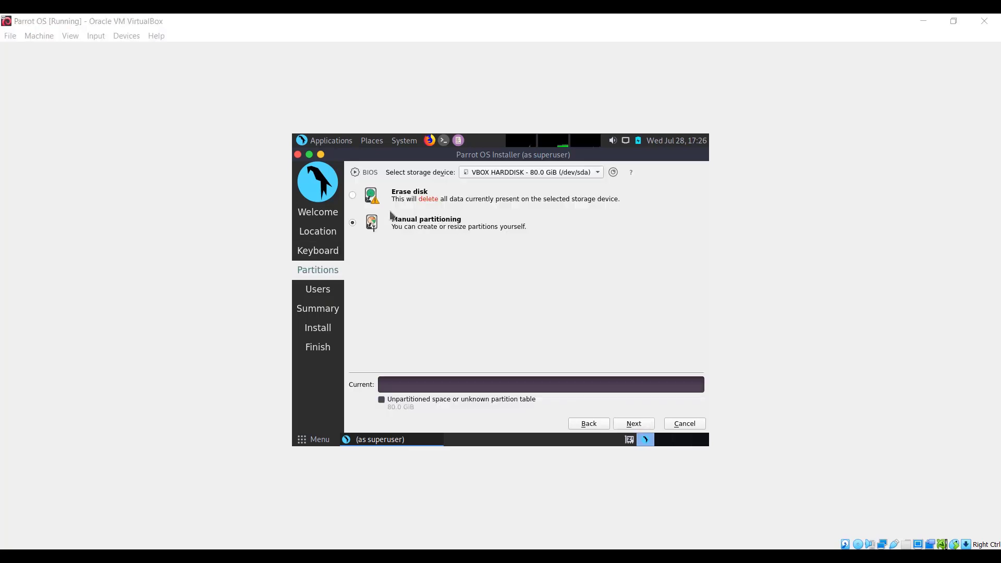
pyautogui.click(353, 196)
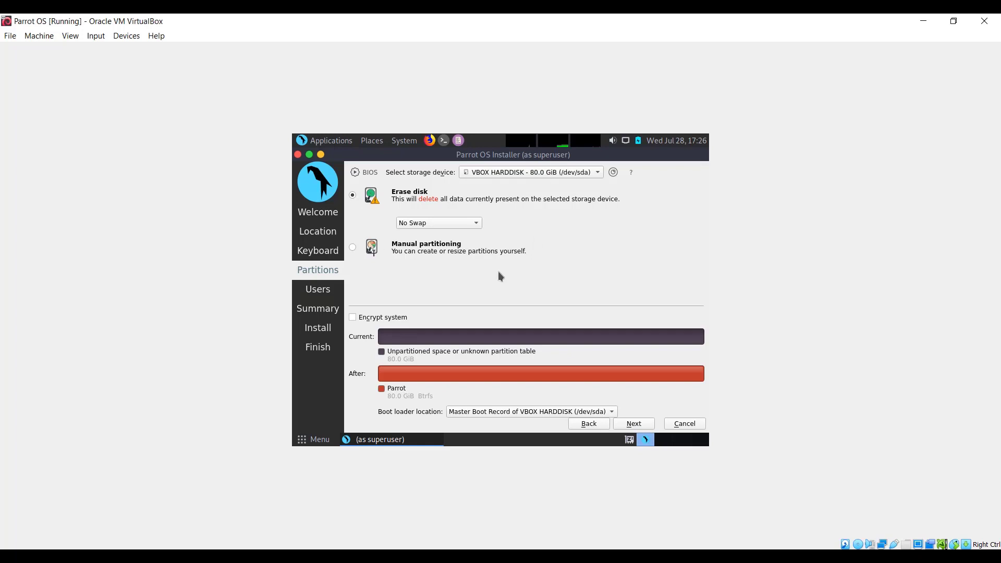
pyautogui.click(634, 424)
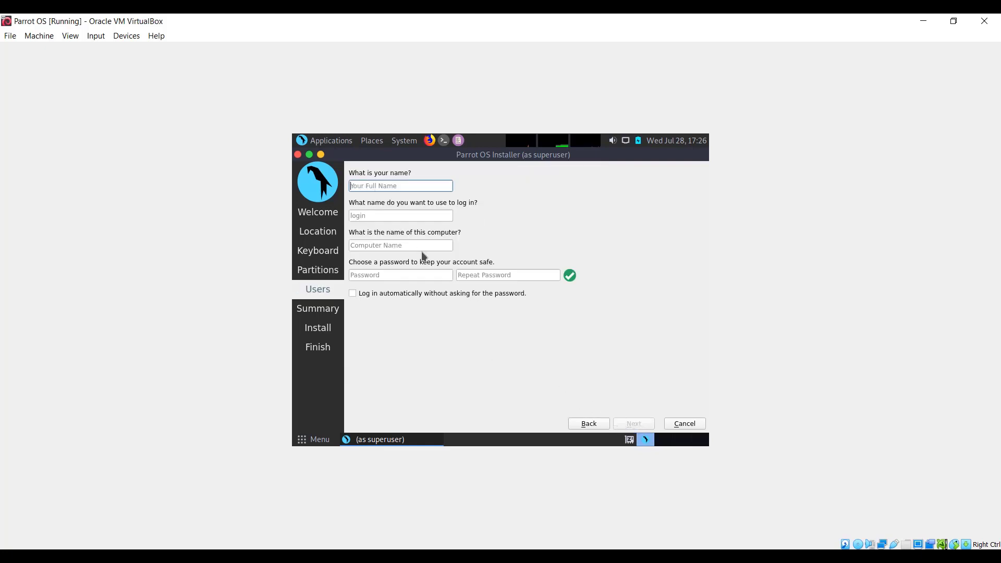
# - Create the user account simply on computer simply-virtualbox, enter the account password twice and enable automatic login
pyautogui.write('simply')
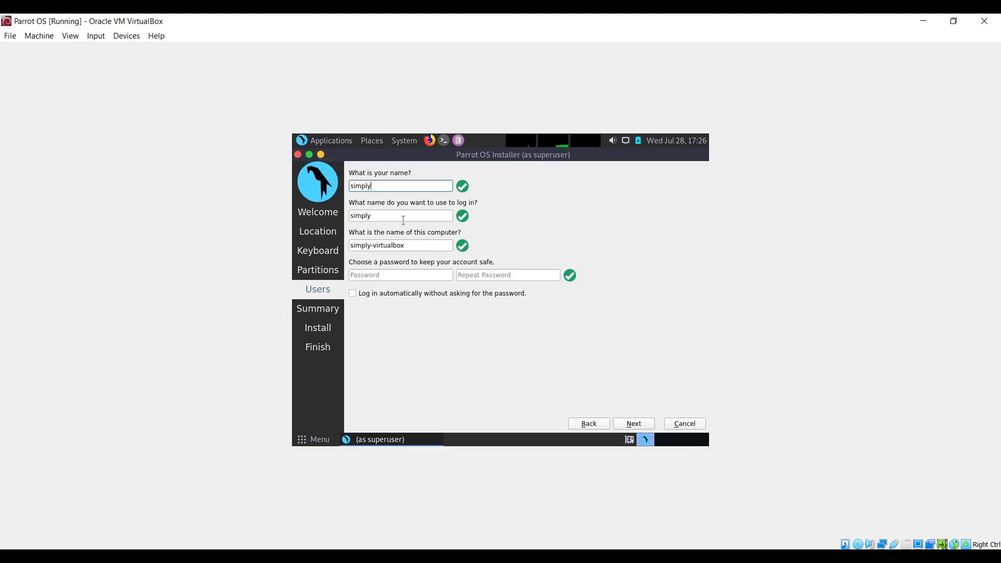
pyautogui.click(405, 277)
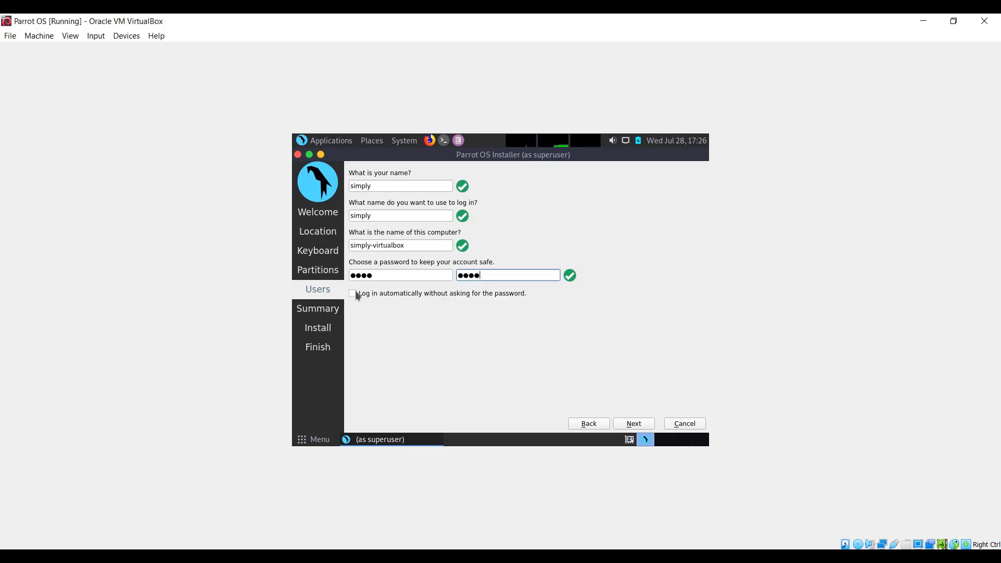
pyautogui.click(353, 294)
pyautogui.click(630, 427)
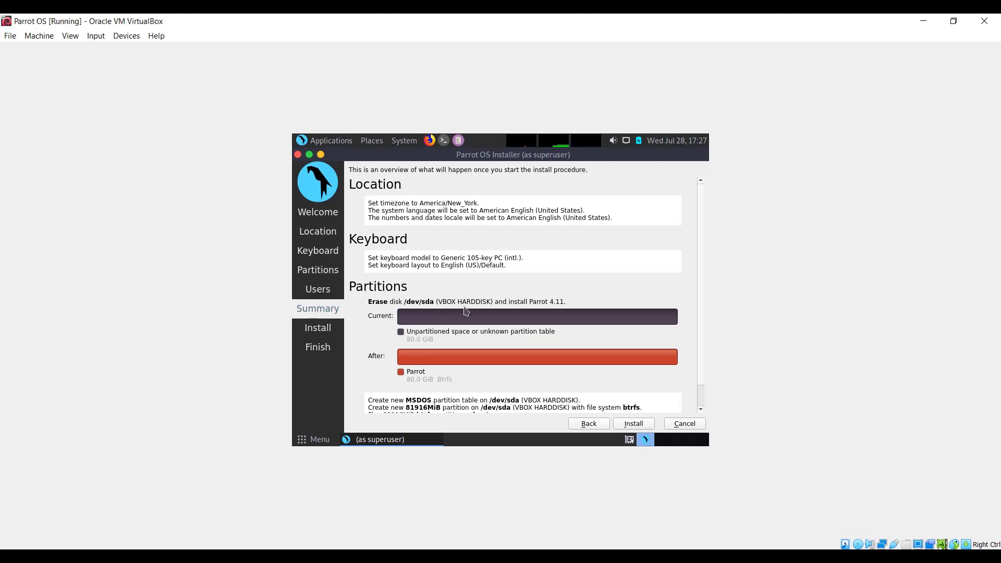
# - Install Parrot OS on the virtual disk and restart the machine into the installed system
pyautogui.click(630, 425)
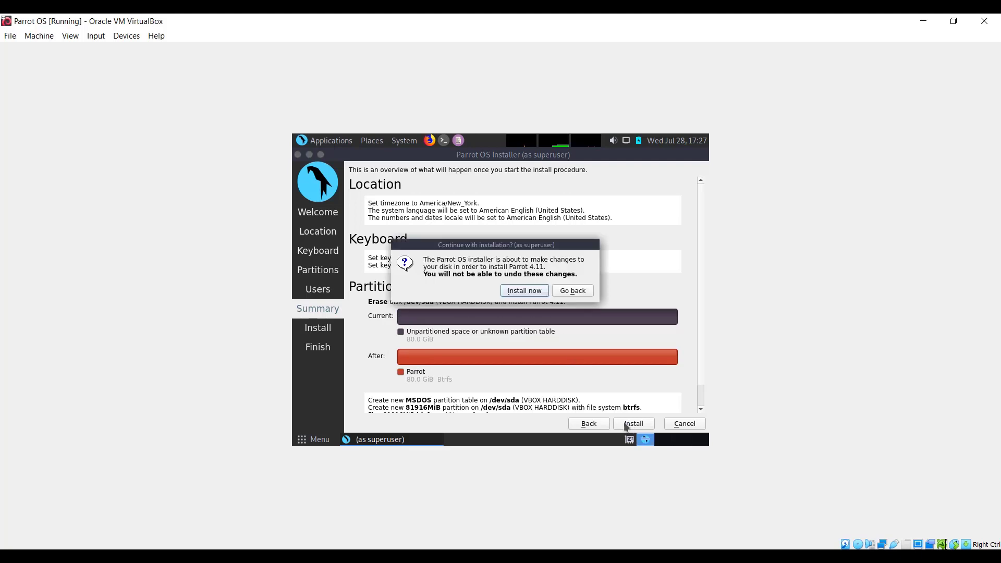
pyautogui.click(524, 291)
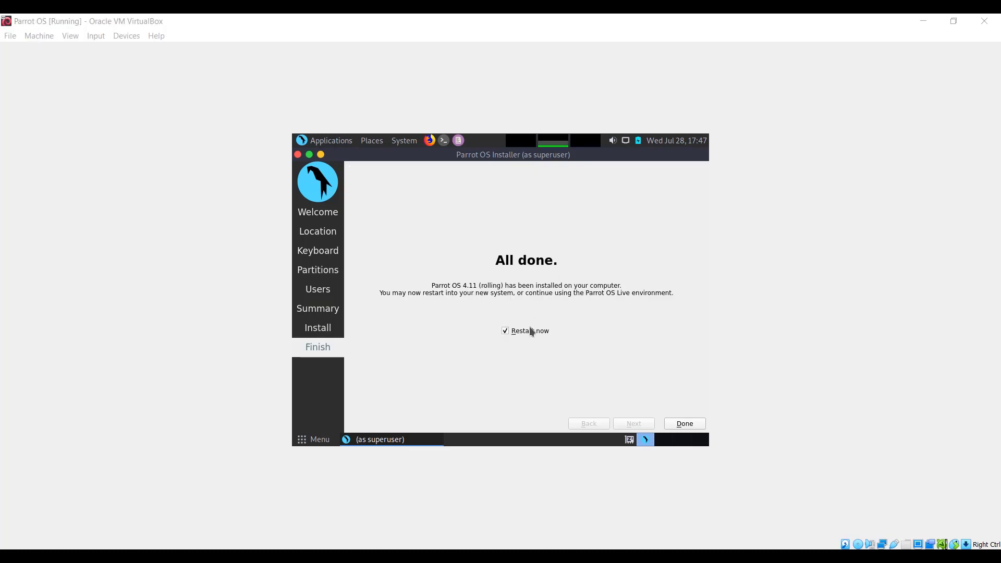
pyautogui.click(682, 424)
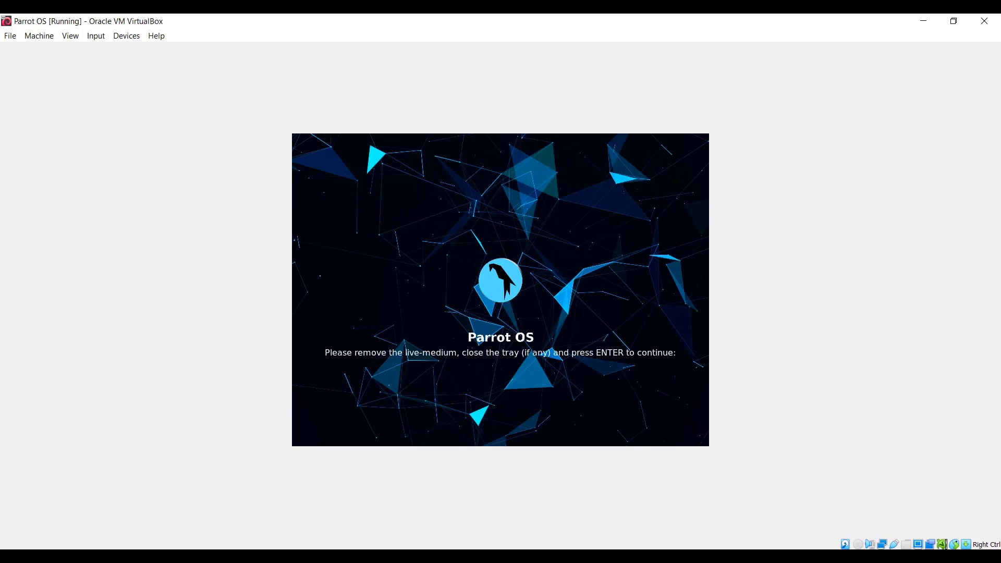
pyautogui.press('Return')
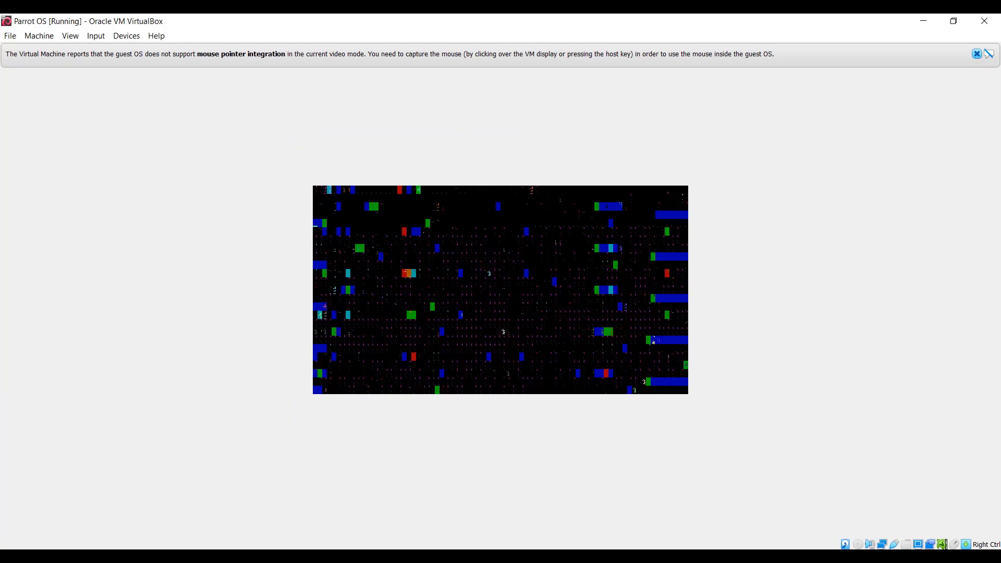
# - Boot the Parrot GNU/Linux entry and log in to the simply account with the account password
pyautogui.click(976, 54)
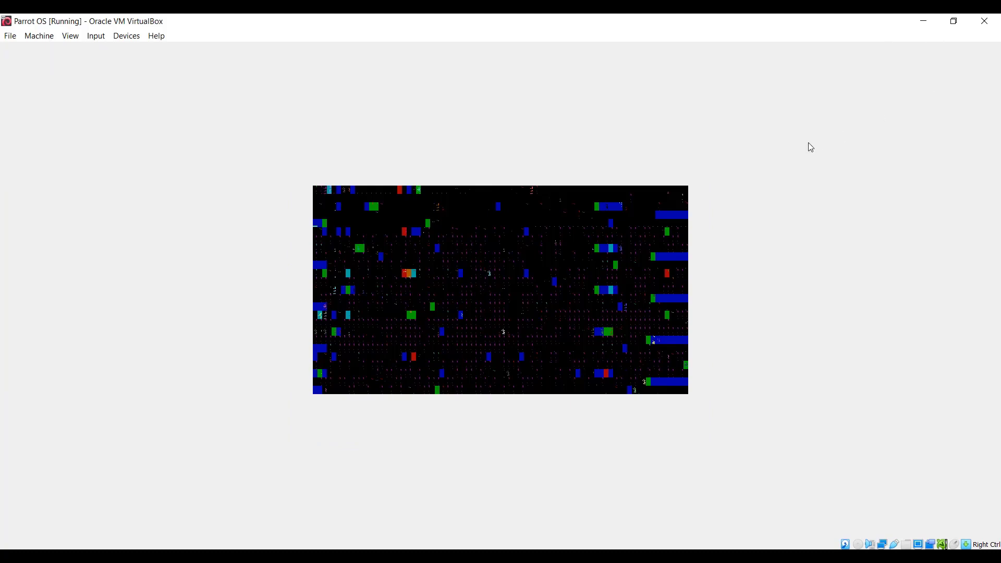
pyautogui.press('Down')
pyautogui.press('Up')
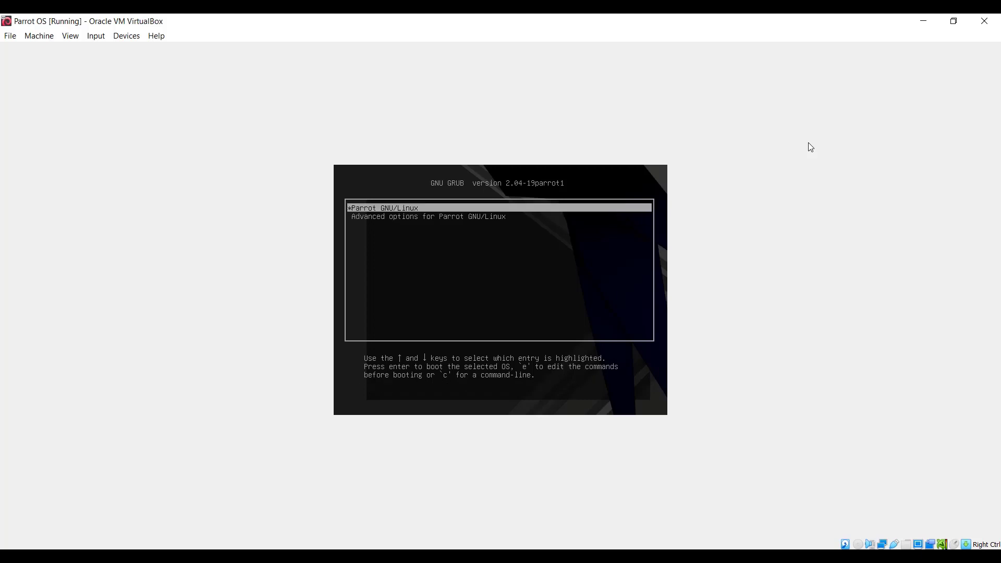
pyautogui.press('Return')
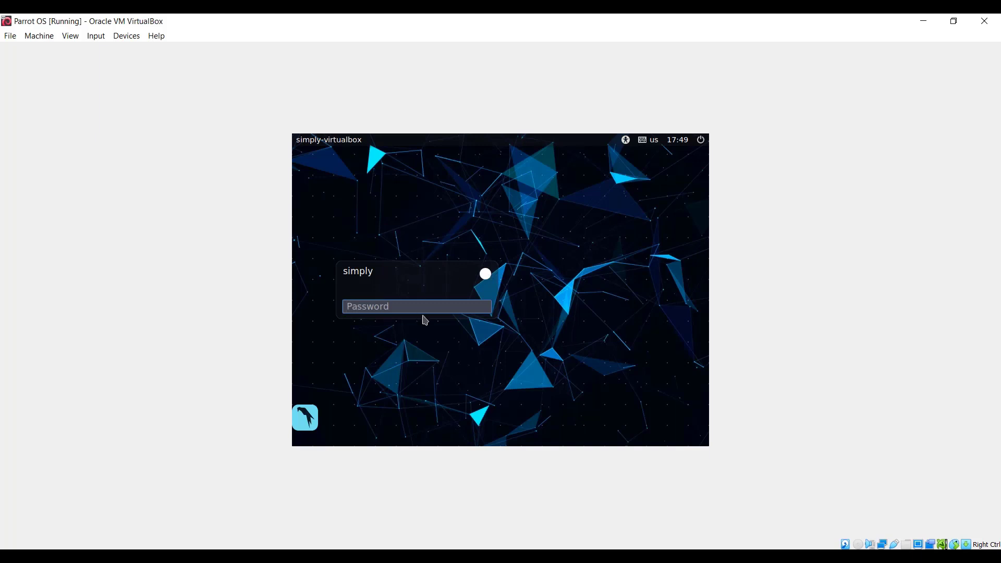
pyautogui.write('••')
pyautogui.press('Return')
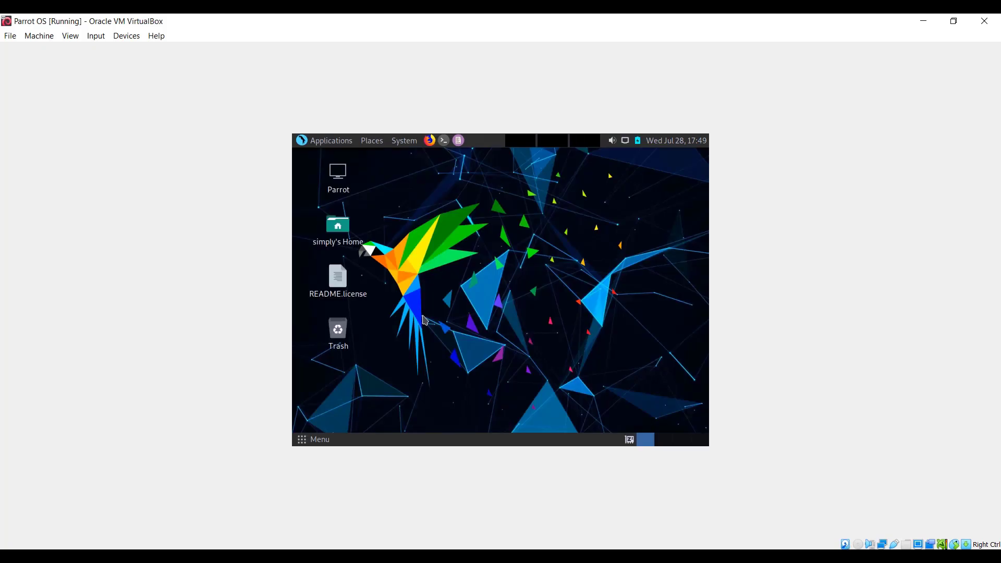
pyautogui.moveTo(462, 215); pyautogui.dragTo(567, 304)
pyautogui.moveTo(471, 245); pyautogui.dragTo(555, 367)
pyautogui.click(330, 142)
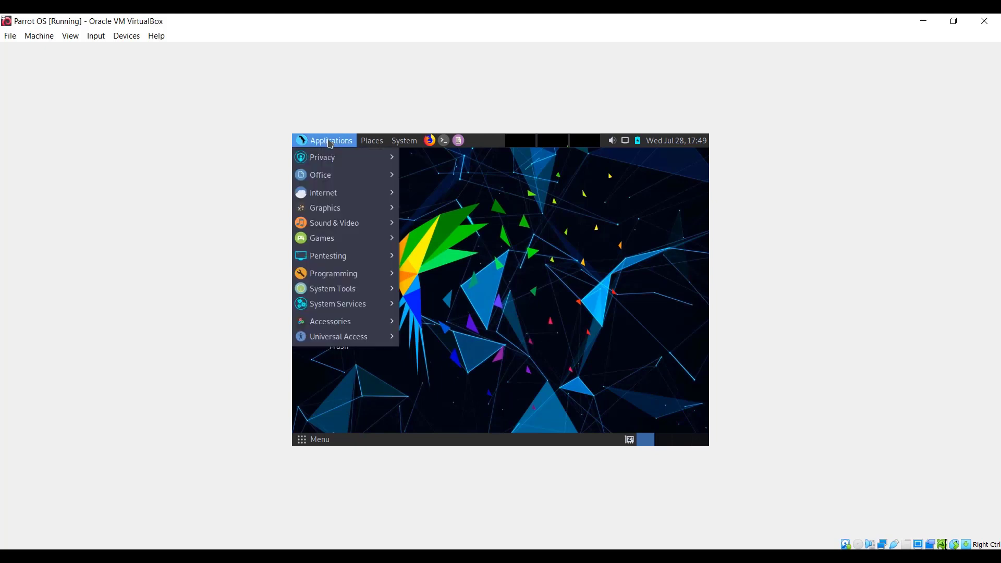
# - Search the installed applications for "dis" and open the Displays settings
pyautogui.click(321, 443)
pyautogui.click(321, 443)
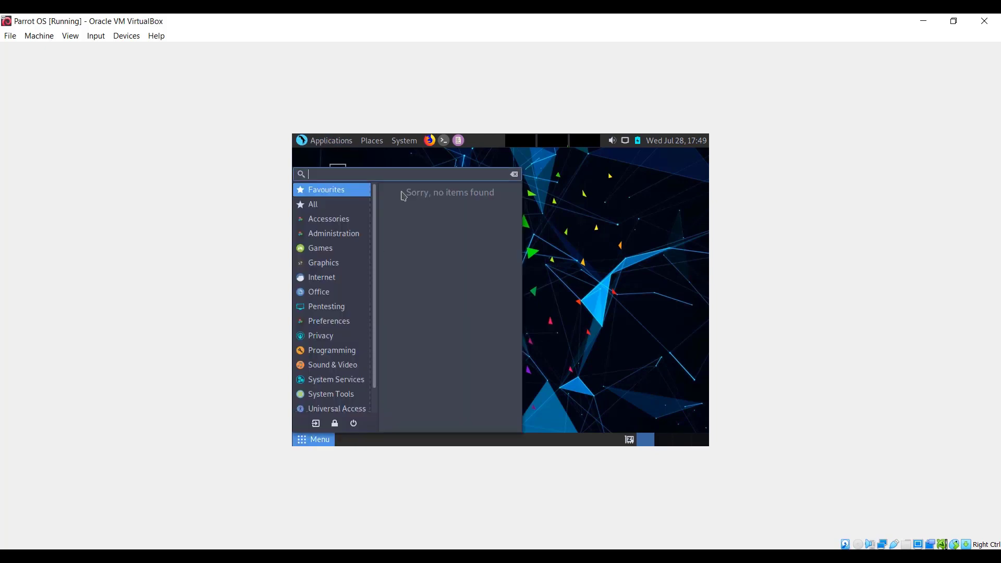
pyautogui.write('d')
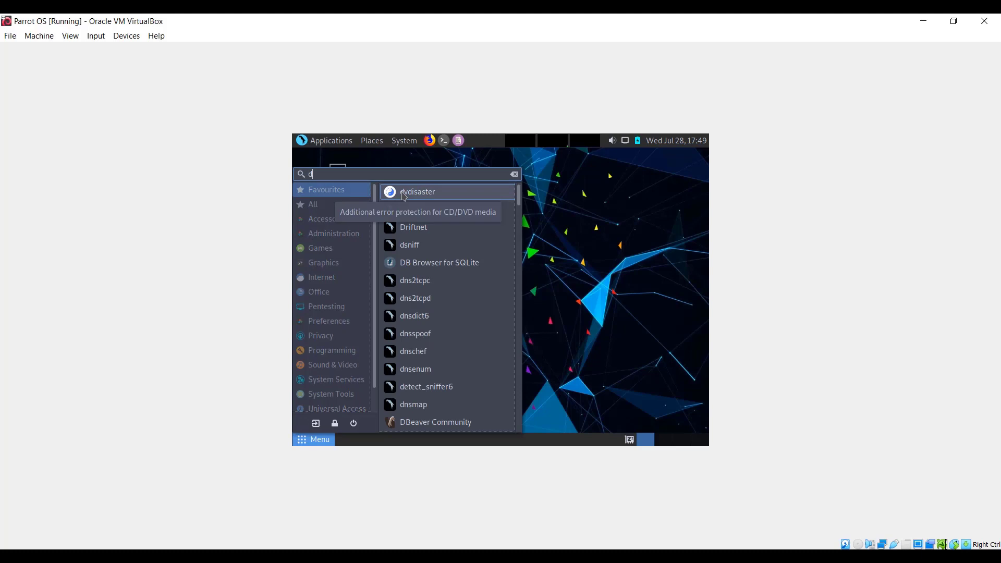
pyautogui.write('is')
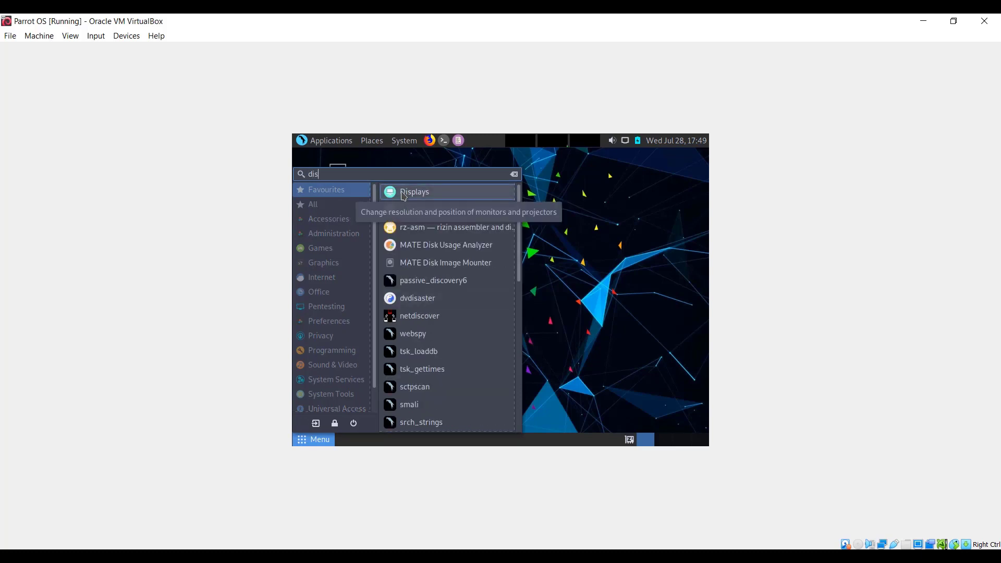
pyautogui.click(432, 197)
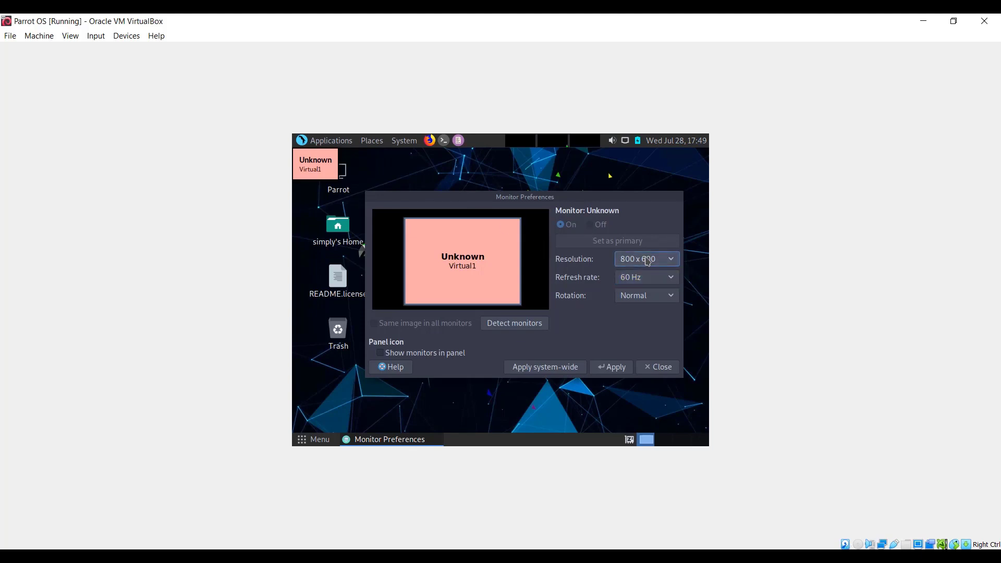
# - Set the monitor resolution to 1440 x 900, apply it and close the monitor preferences
pyautogui.click(646, 260)
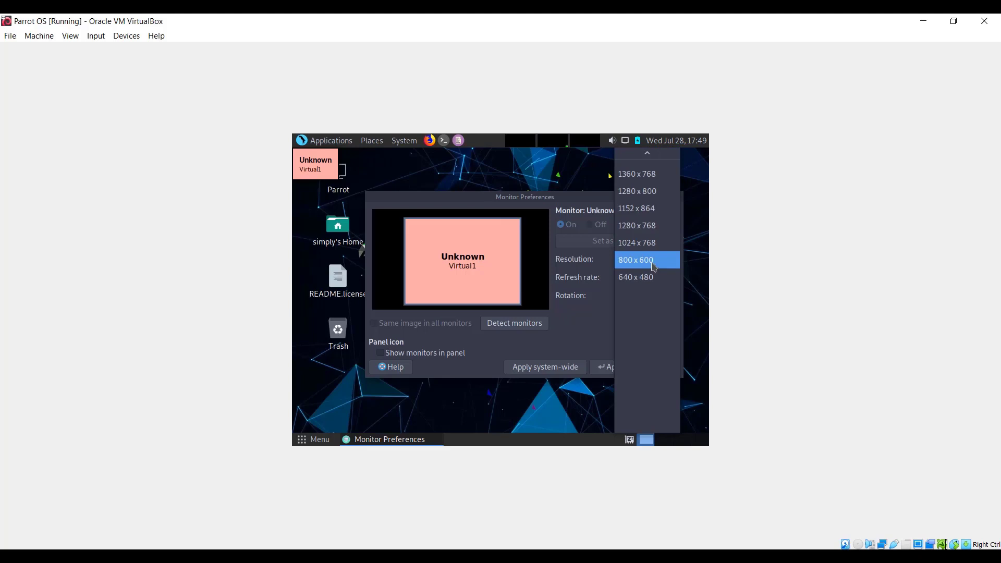
pyautogui.scroll(9, 652, 232)
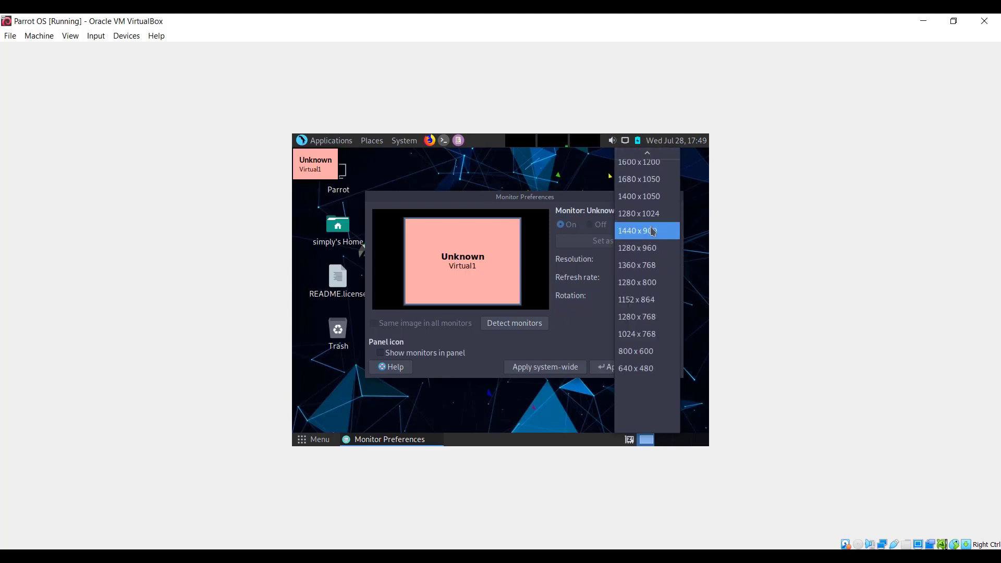
pyautogui.scroll(5, 654, 234)
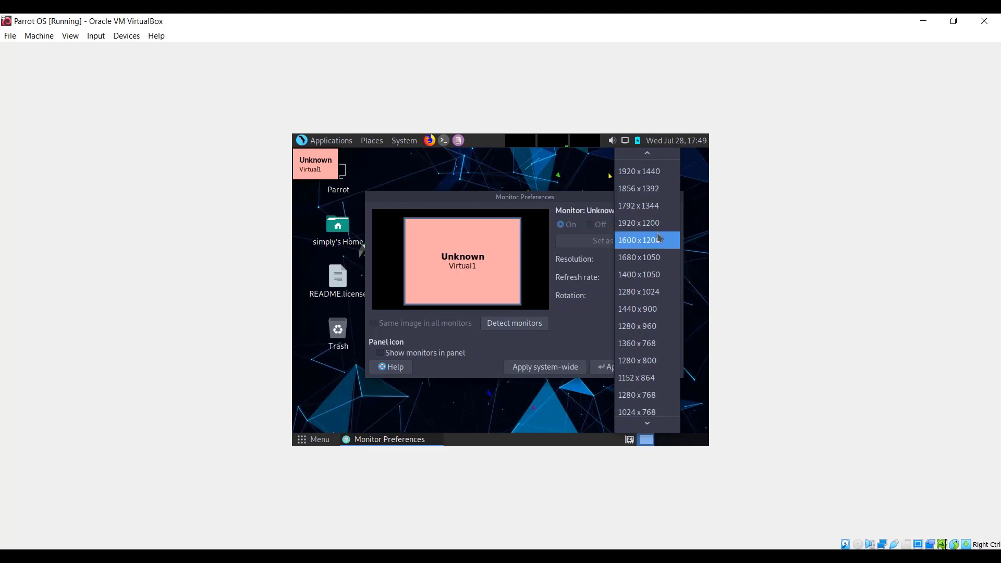
pyautogui.scroll(1, 666, 246)
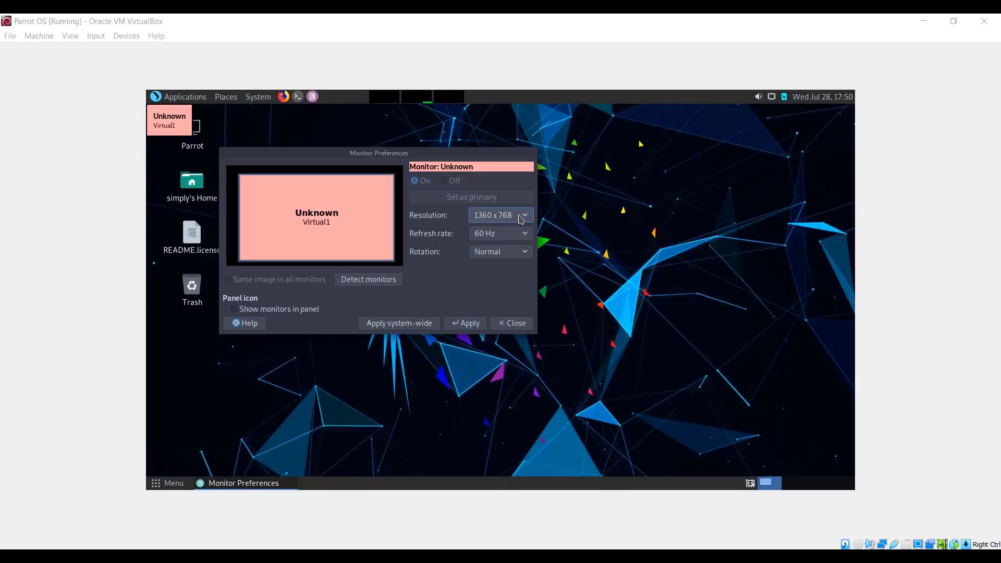
pyautogui.click(522, 219)
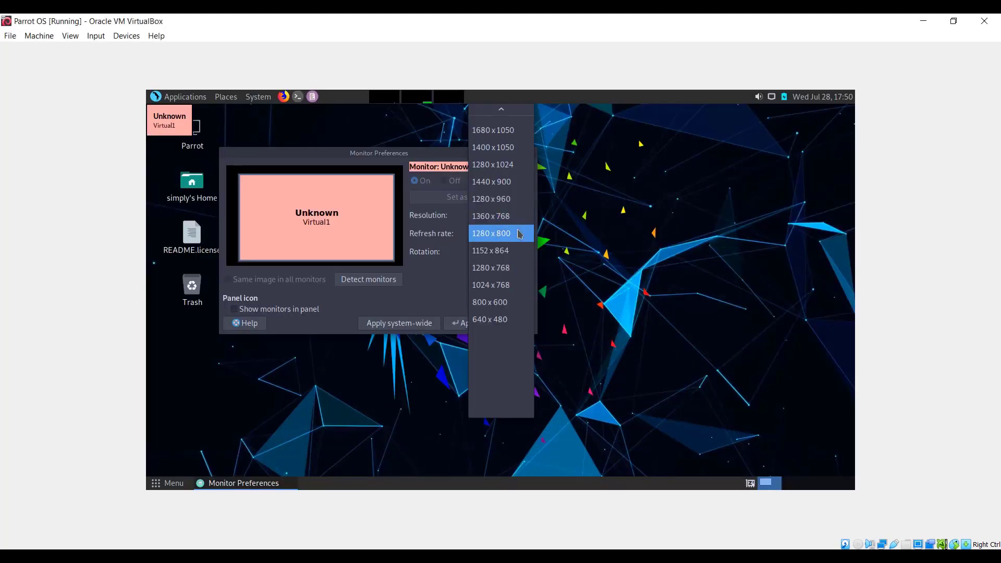
pyautogui.click(504, 181)
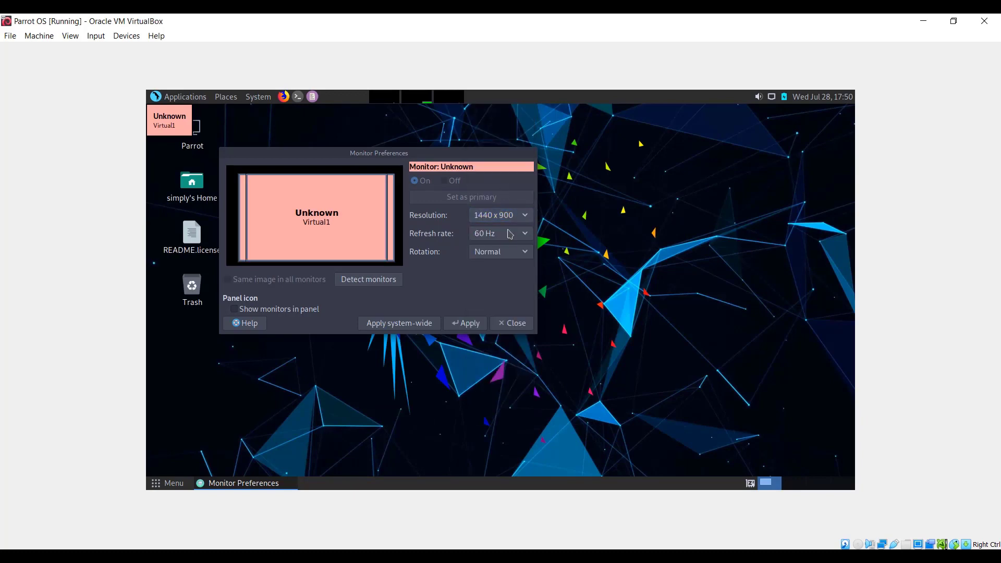
pyautogui.click(477, 323)
pyautogui.click(422, 228)
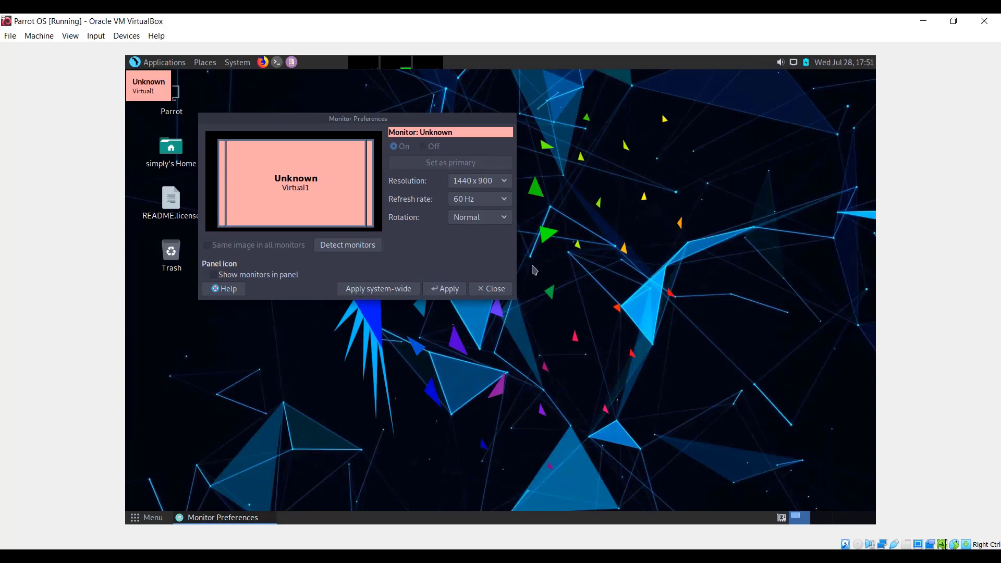
pyautogui.click(504, 290)
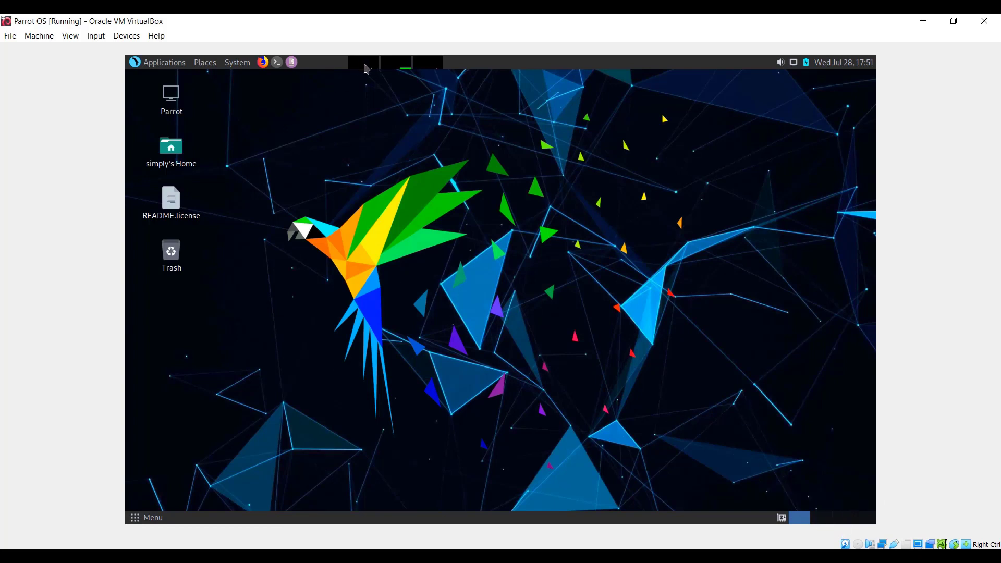
# - Look through the Privacy, Office, Internet, Graphics and Games application categories, including the AnonSurf entries
pyautogui.click(154, 64)
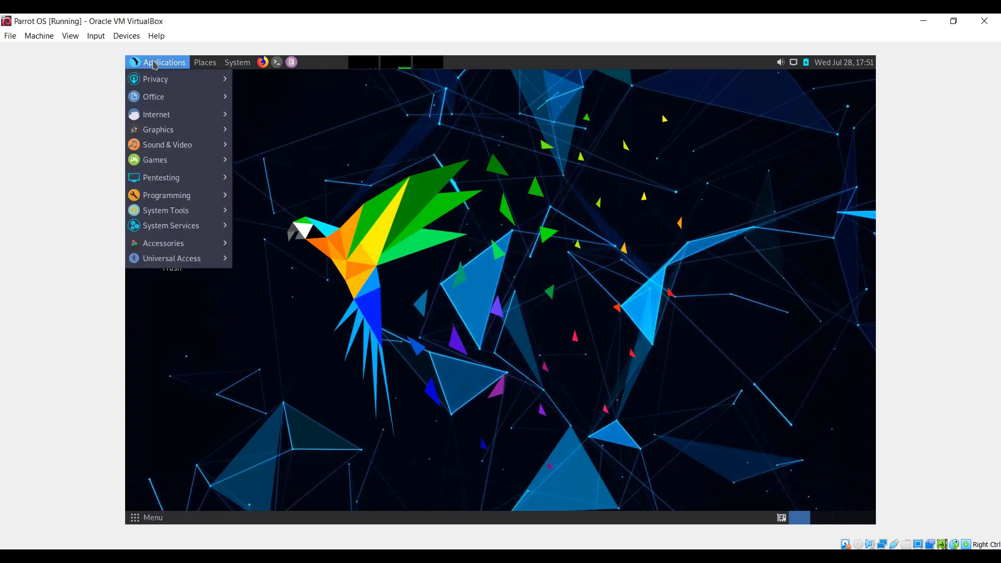
pyautogui.moveTo(176, 79)
pyautogui.moveTo(250, 87)
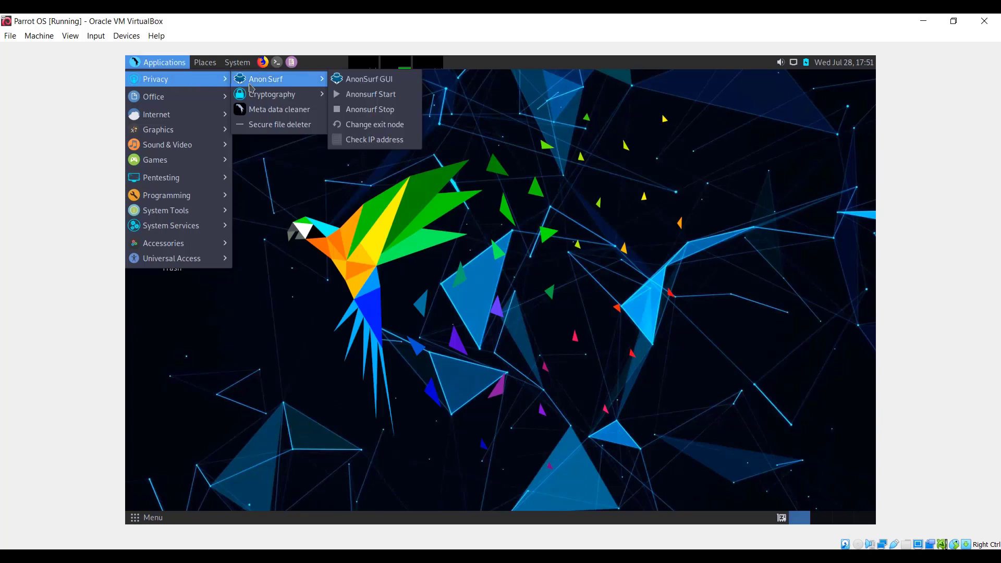
pyautogui.moveTo(279, 94)
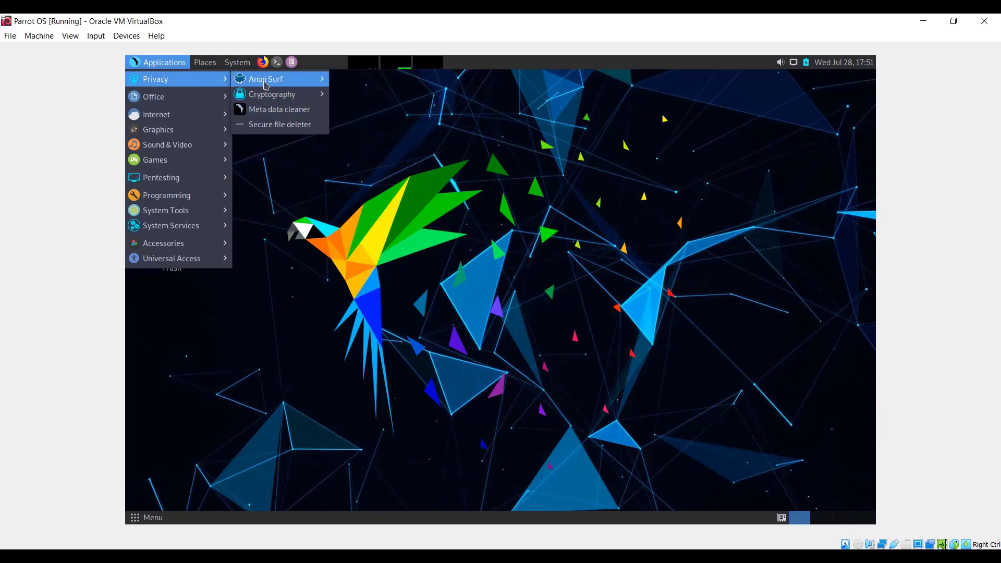
pyautogui.moveTo(179, 103)
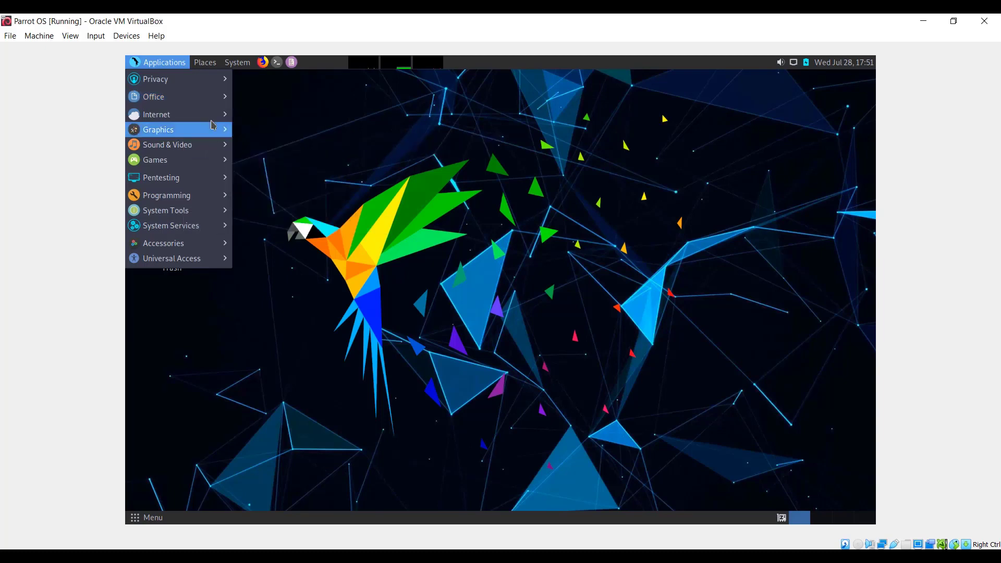
pyautogui.moveTo(208, 121)
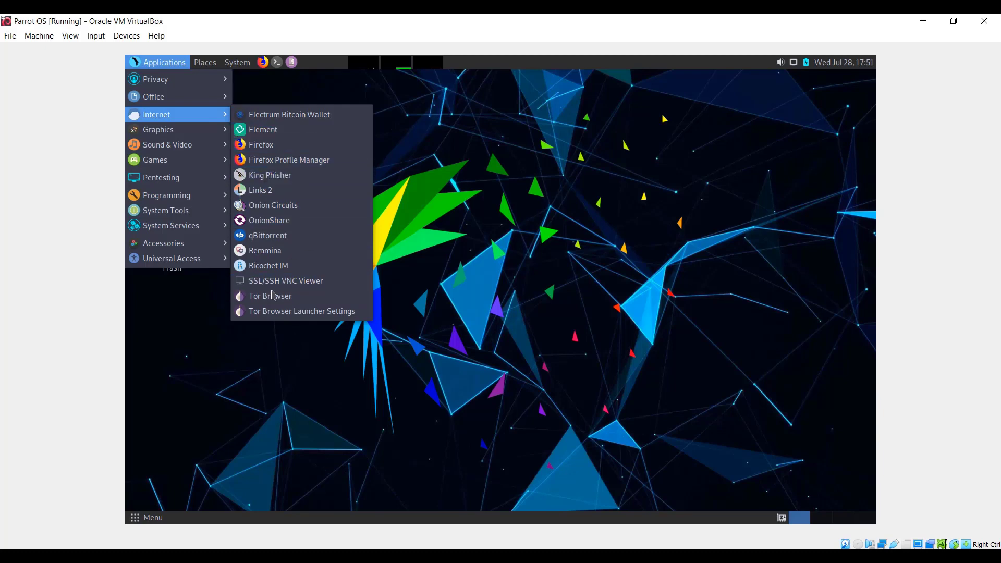
pyautogui.moveTo(179, 134)
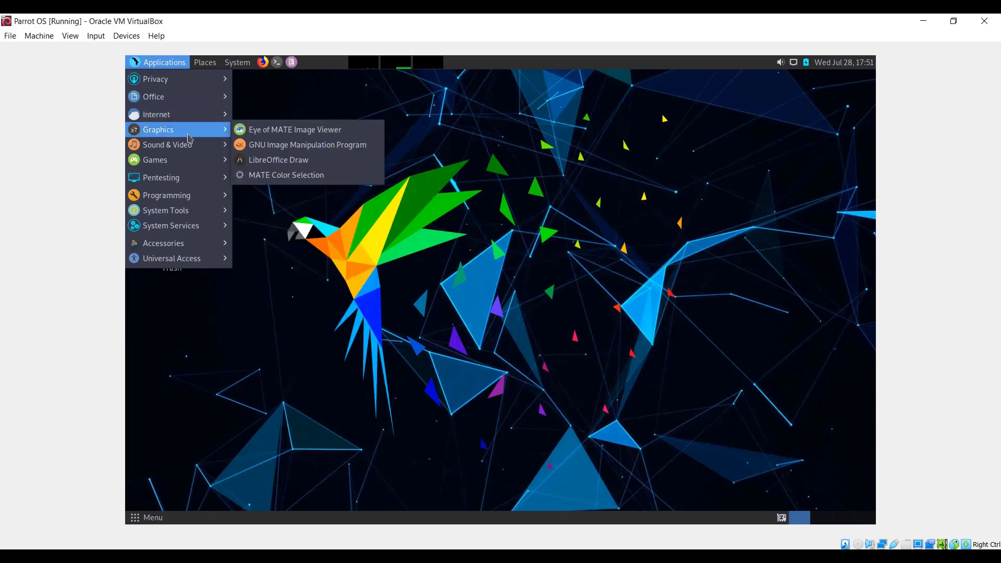
pyautogui.moveTo(196, 151)
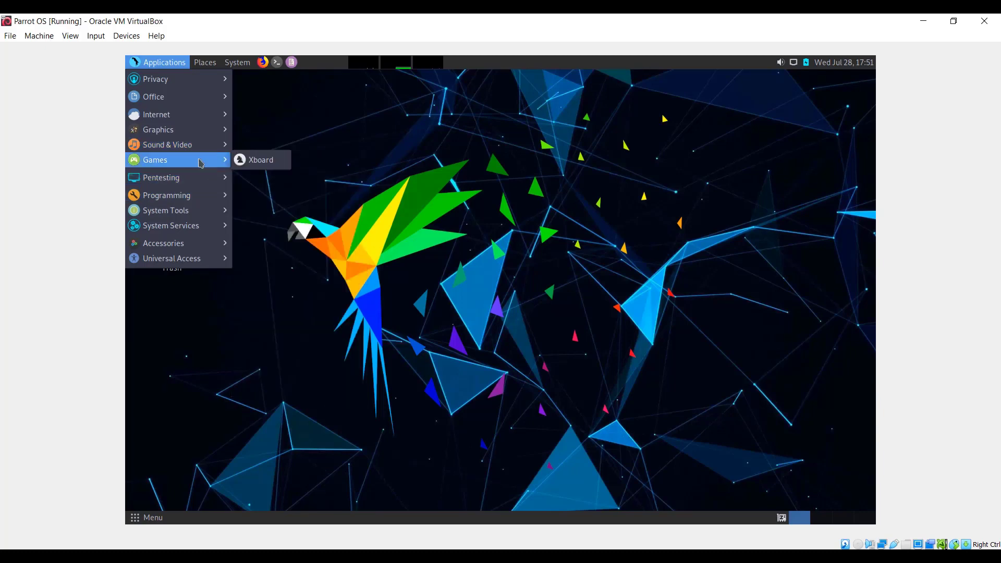
# - Examine the Pentesting tool categories, including Most Used Tools and Information Gathering
pyautogui.moveTo(214, 183)
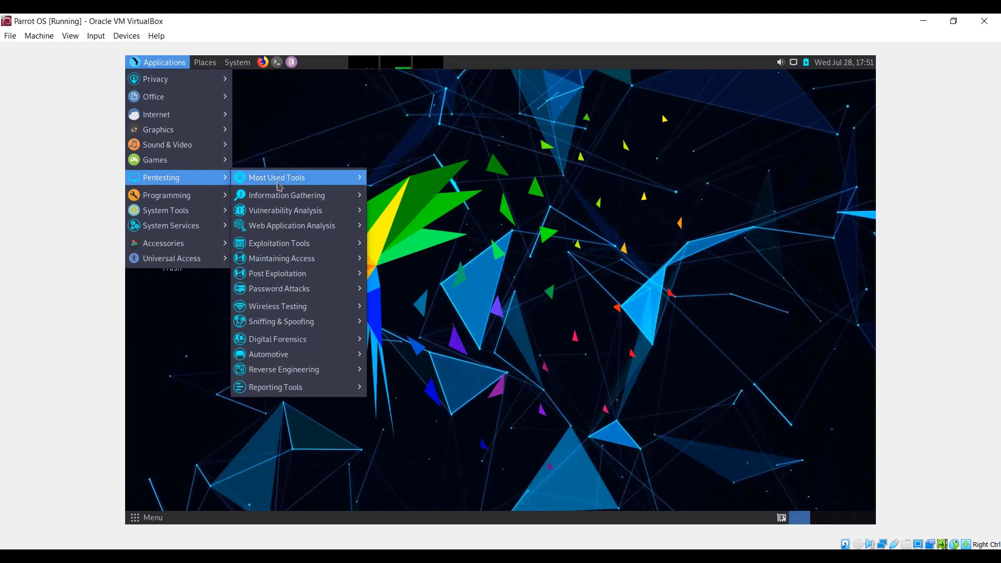
pyautogui.moveTo(279, 186)
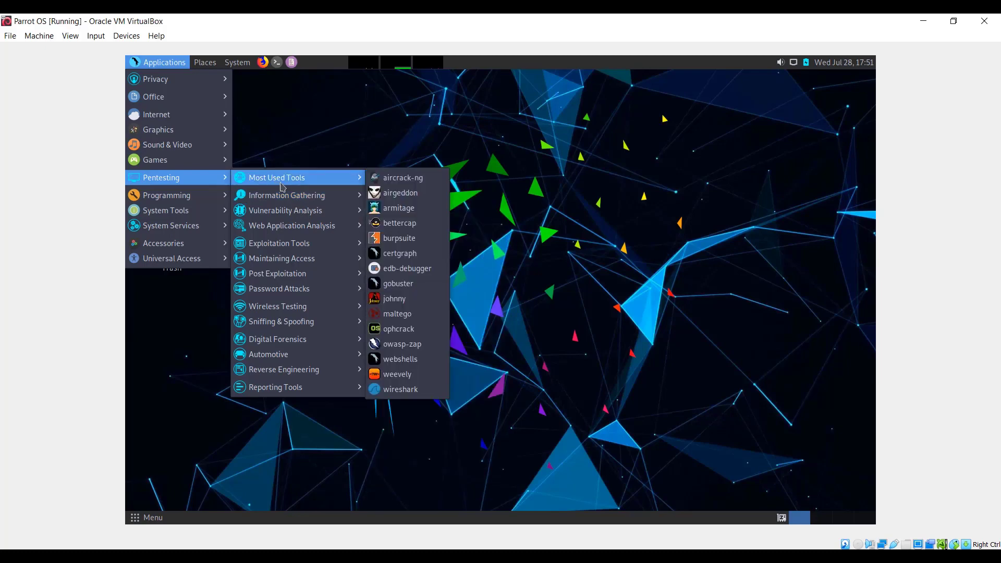
pyautogui.moveTo(306, 201)
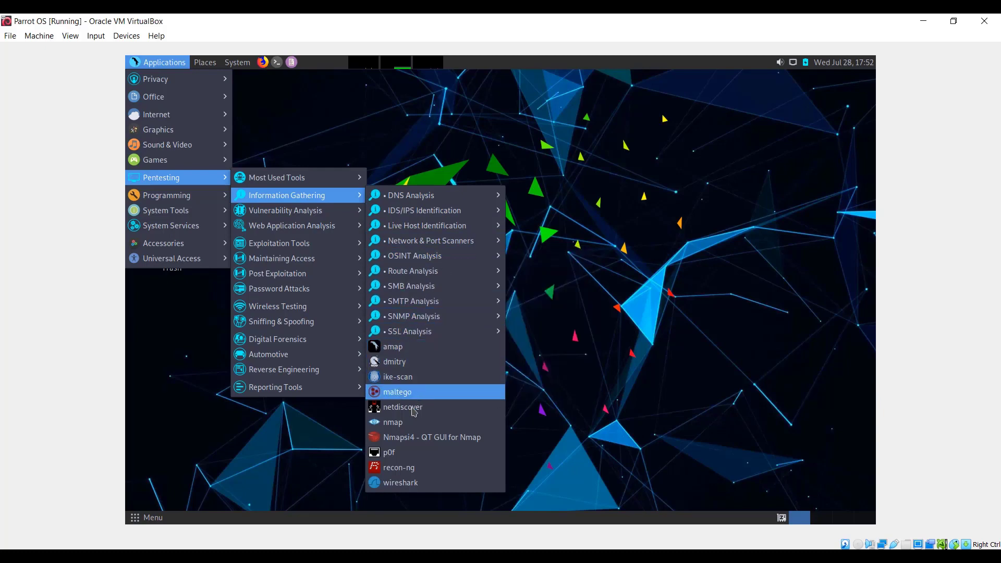
pyautogui.moveTo(289, 336)
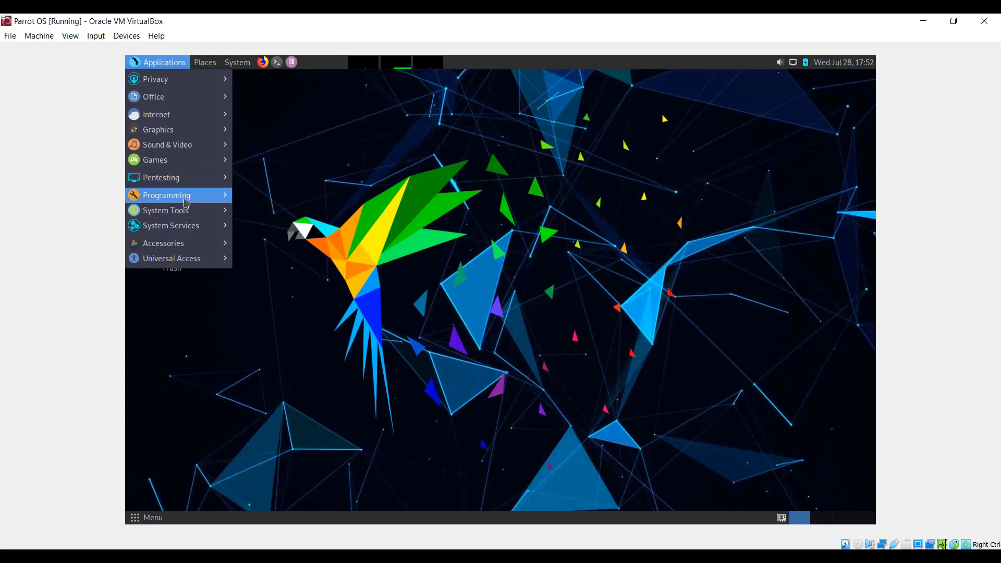
# - Examine the Programming, System Services, Accessories and Universal Access application categories
pyautogui.moveTo(185, 200)
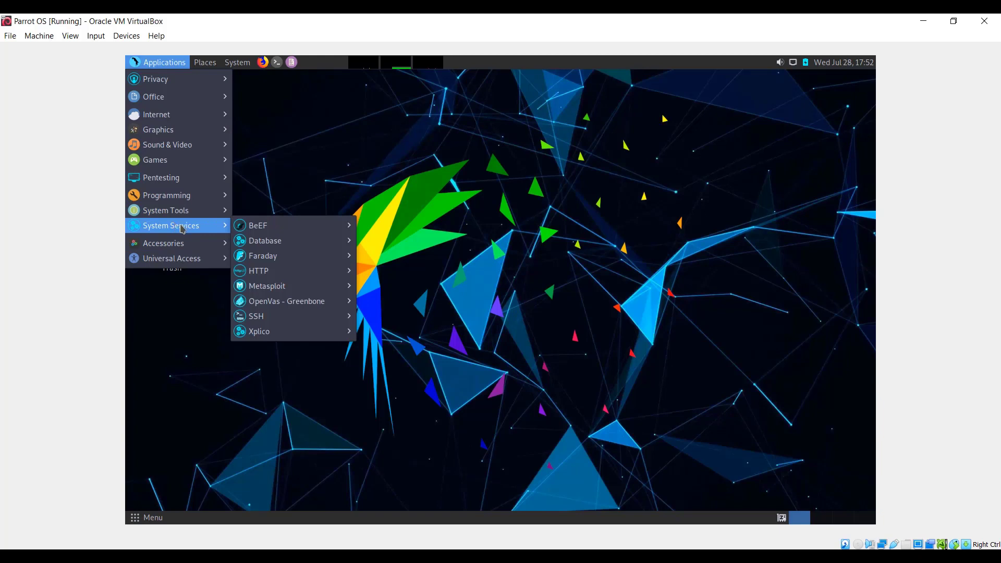
pyautogui.moveTo(281, 231)
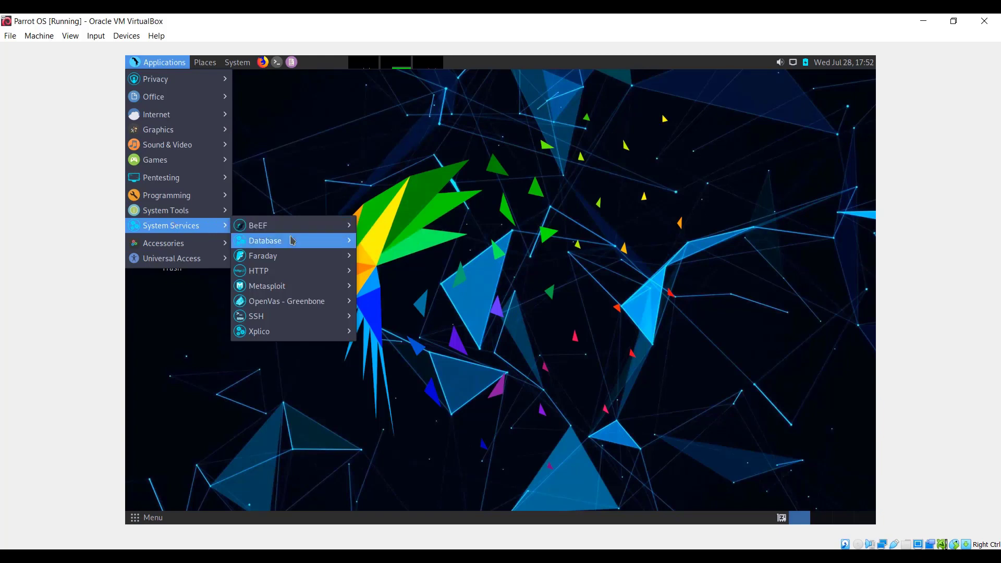
pyautogui.moveTo(298, 263)
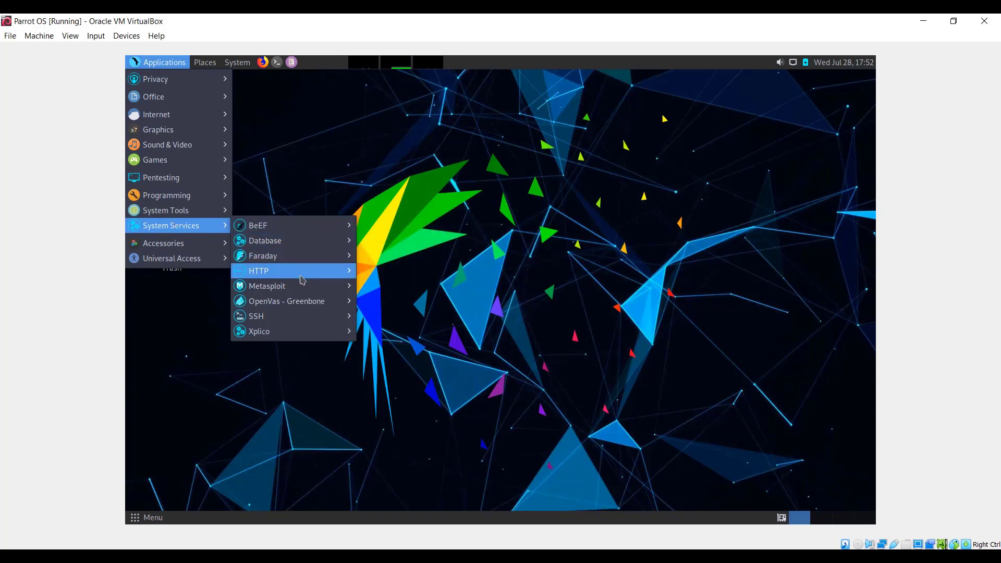
pyautogui.moveTo(303, 280)
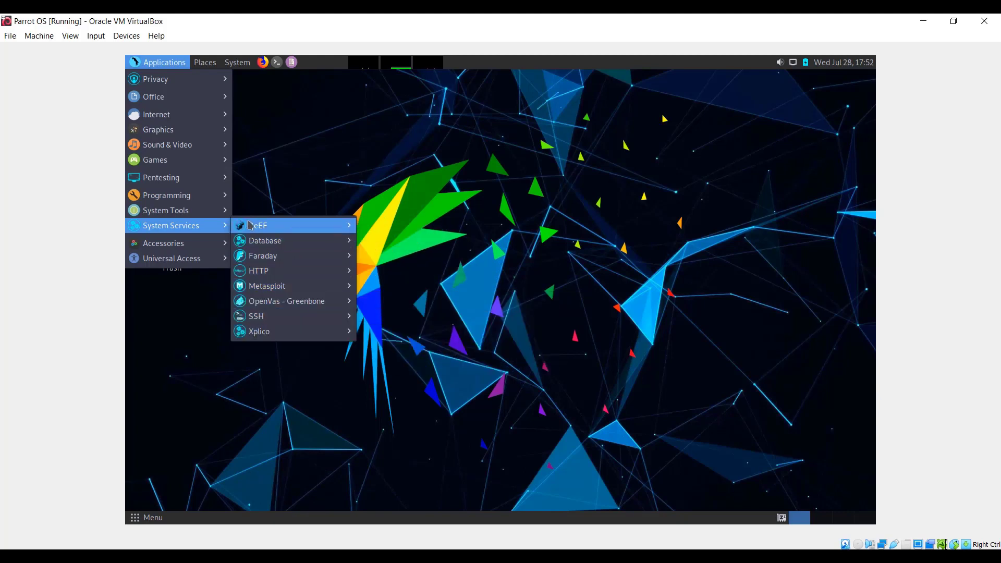
pyautogui.moveTo(204, 246)
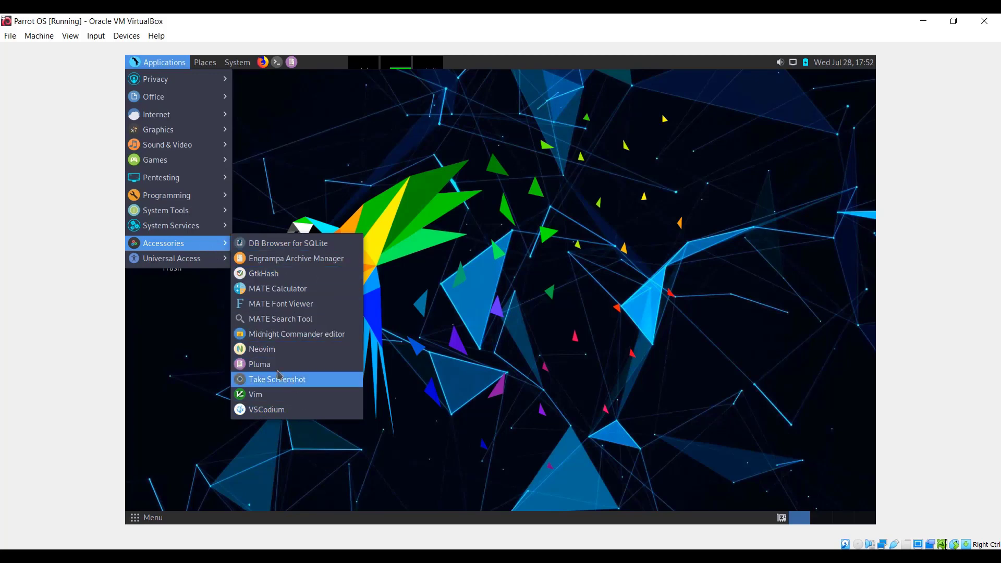
pyautogui.moveTo(186, 267)
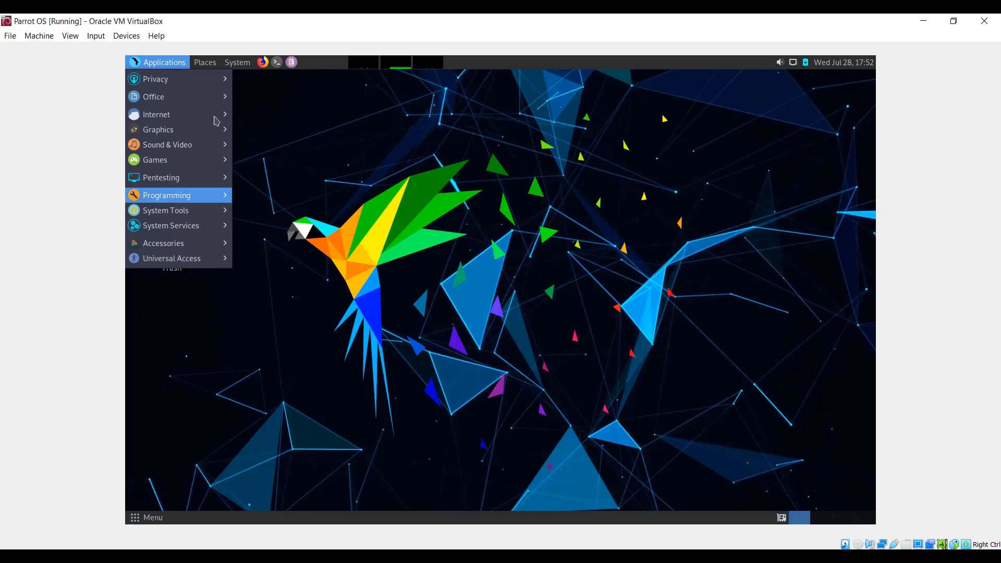
# - Open the home folder and look through its Desktop, Downloads and Documents folders, including the options for the empty Documents area
pyautogui.moveTo(204, 63)
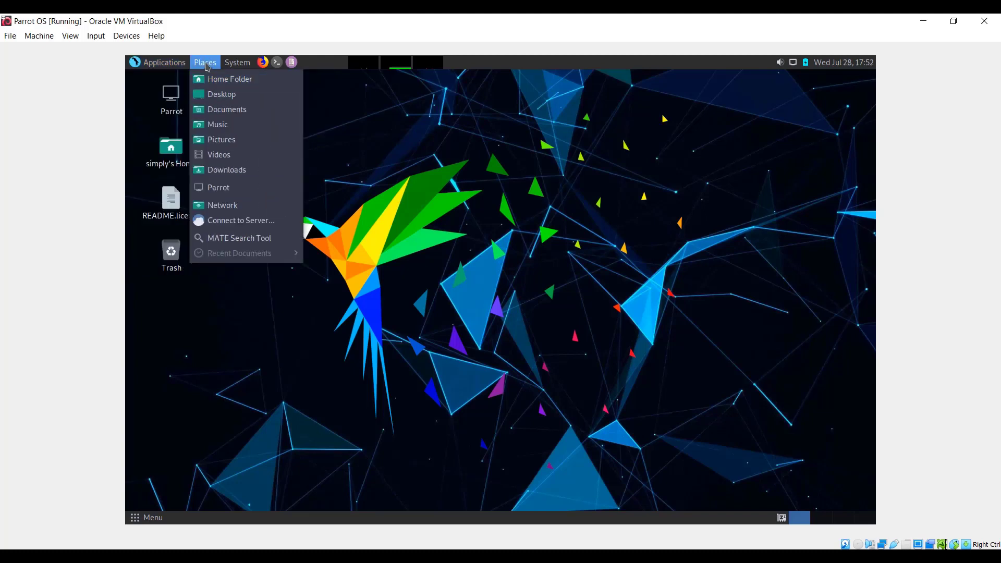
pyautogui.click(224, 84)
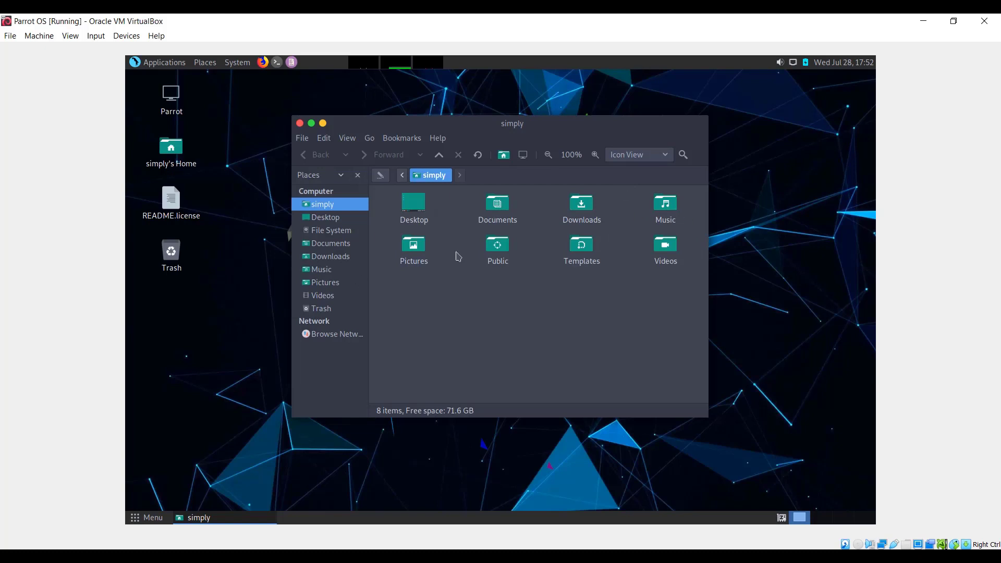
pyautogui.doubleClick(414, 203)
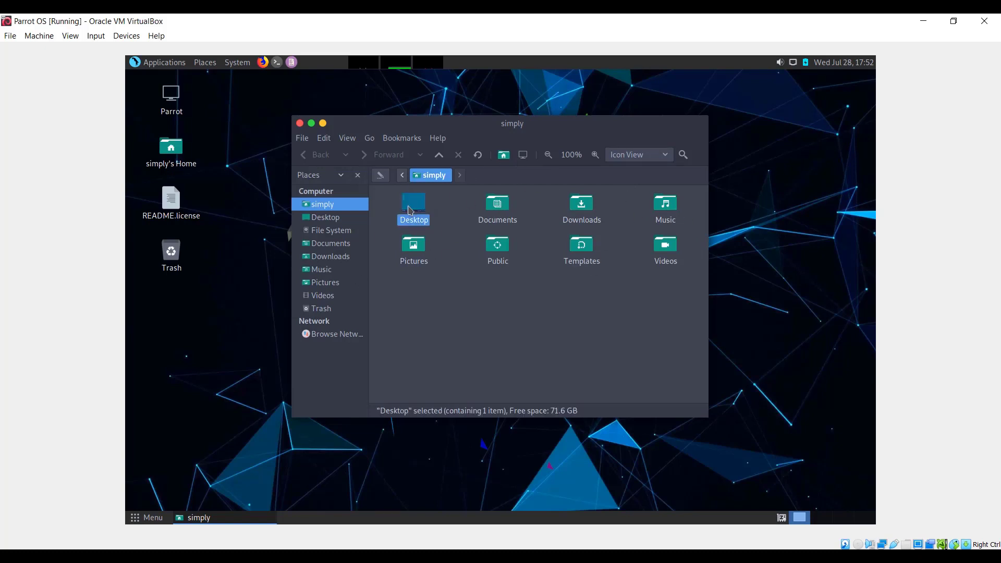
pyautogui.click(335, 255)
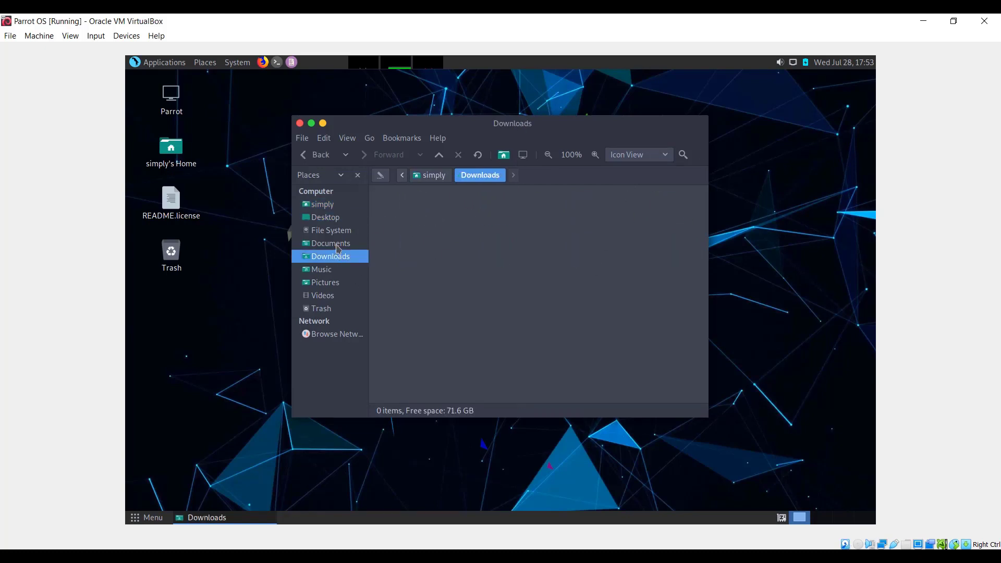
pyautogui.click(339, 247)
pyautogui.rightClick(551, 244)
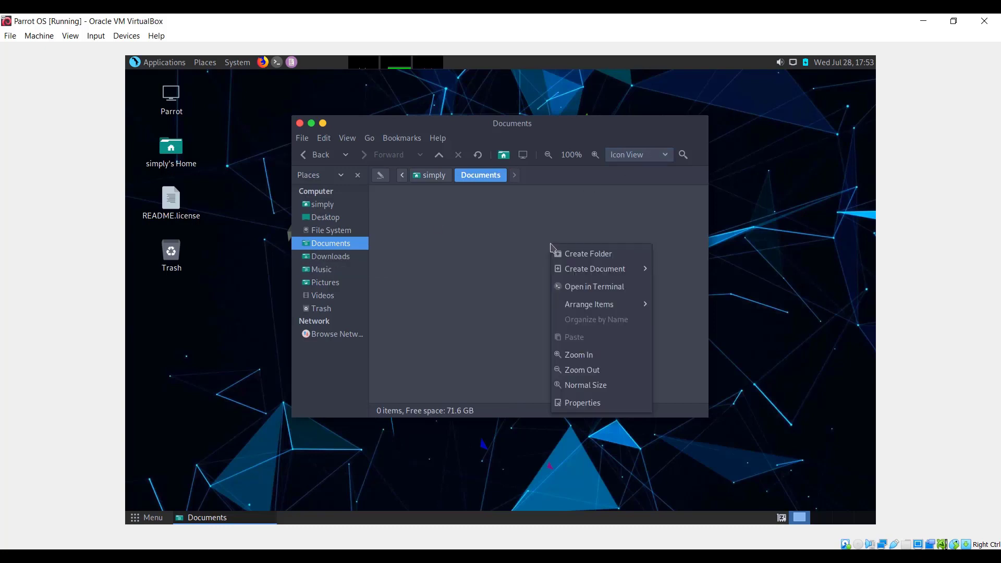
# - Close the Documents folder window and look through the system's Preferences and Administration entries
pyautogui.click(628, 225)
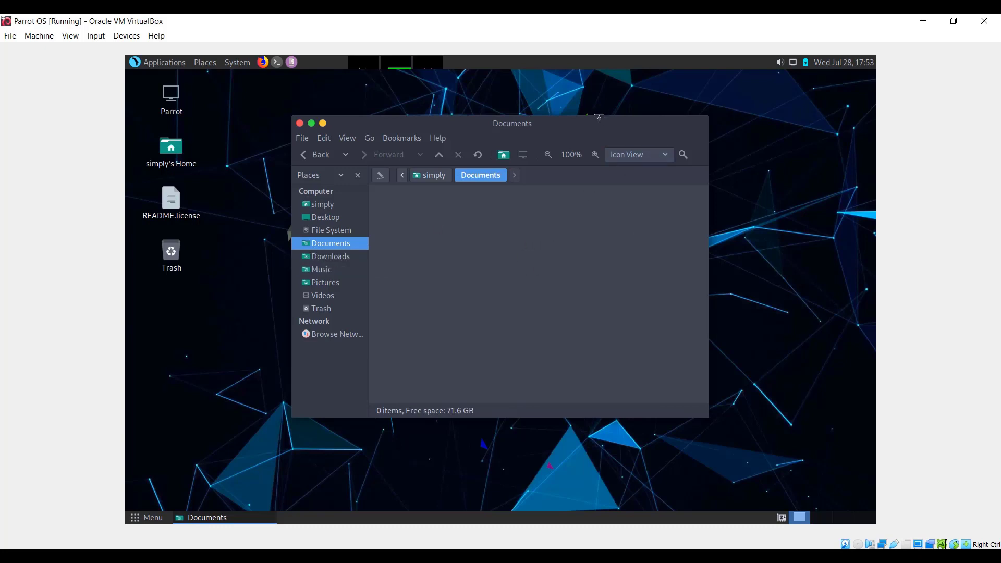
pyautogui.click(300, 124)
pyautogui.click(237, 67)
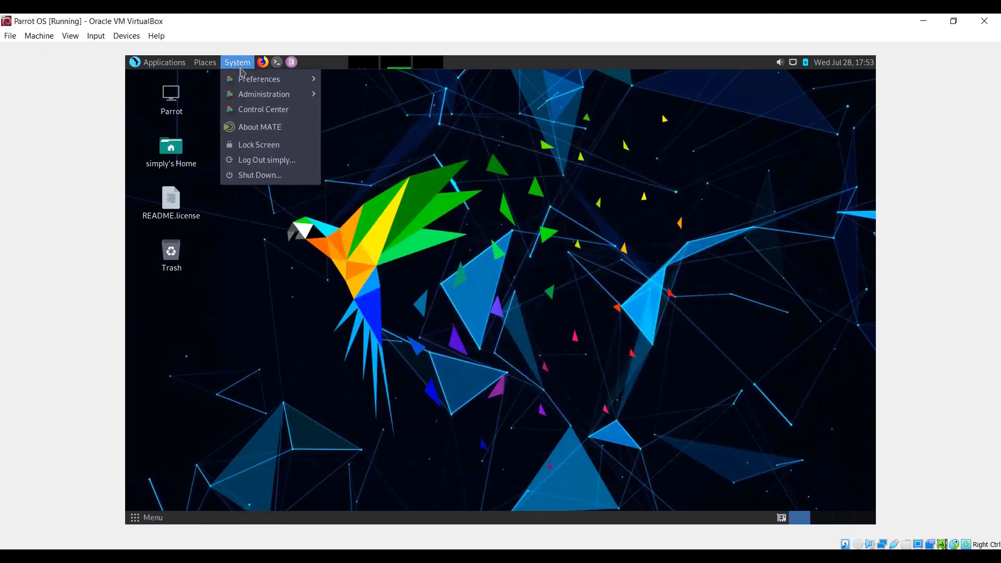
pyautogui.moveTo(256, 80)
pyautogui.moveTo(263, 101)
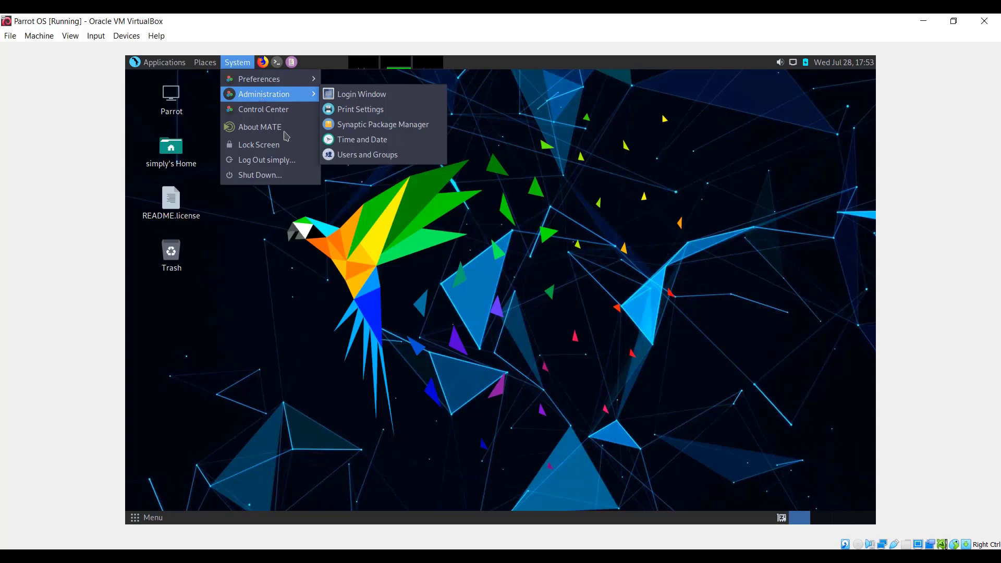
pyautogui.click(474, 127)
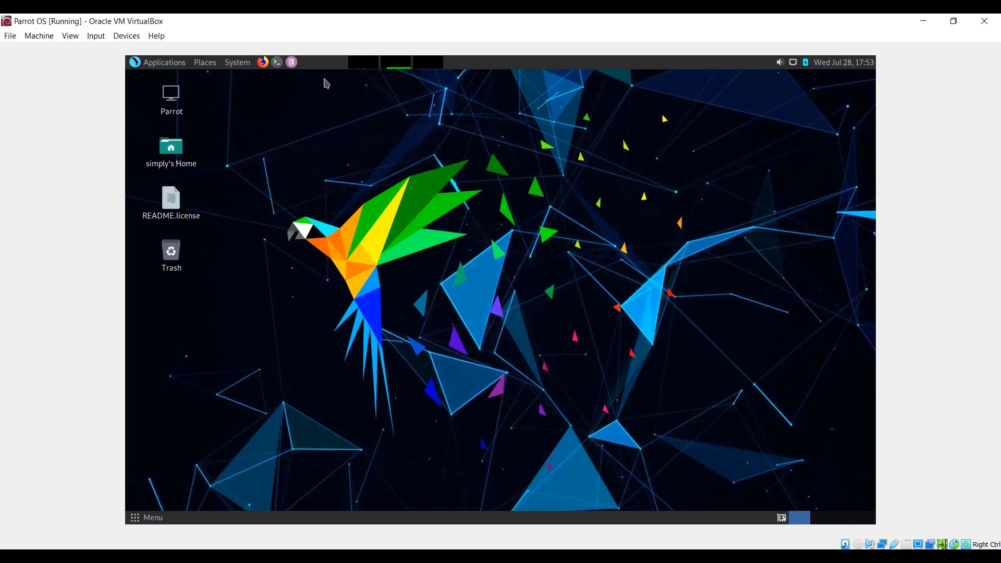
# - Launch Firefox, close the Privacy Badger welcome page, maximize the window, look over the Parrot OS homepage and switch to a blank new tab
pyautogui.click(264, 62)
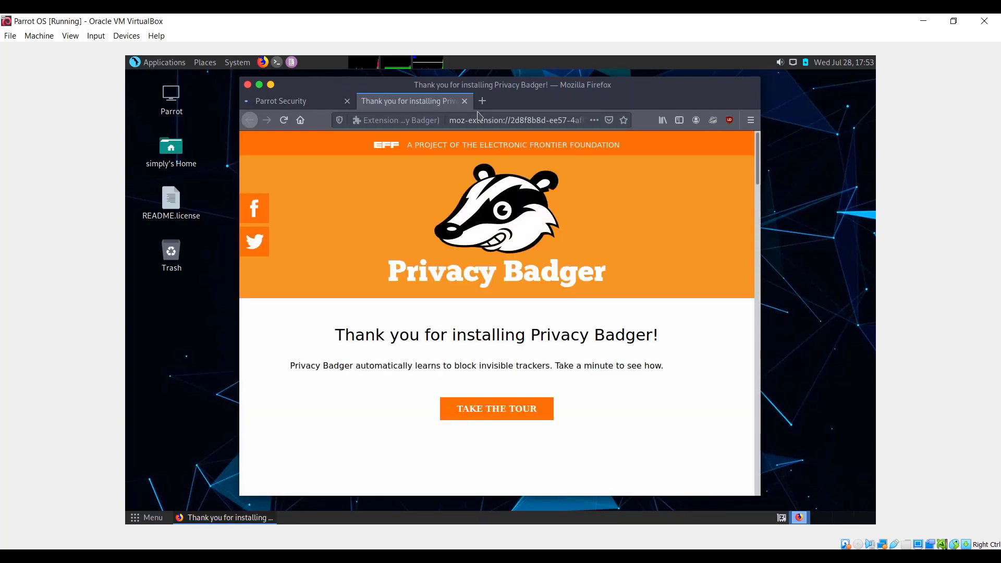
pyautogui.click(464, 101)
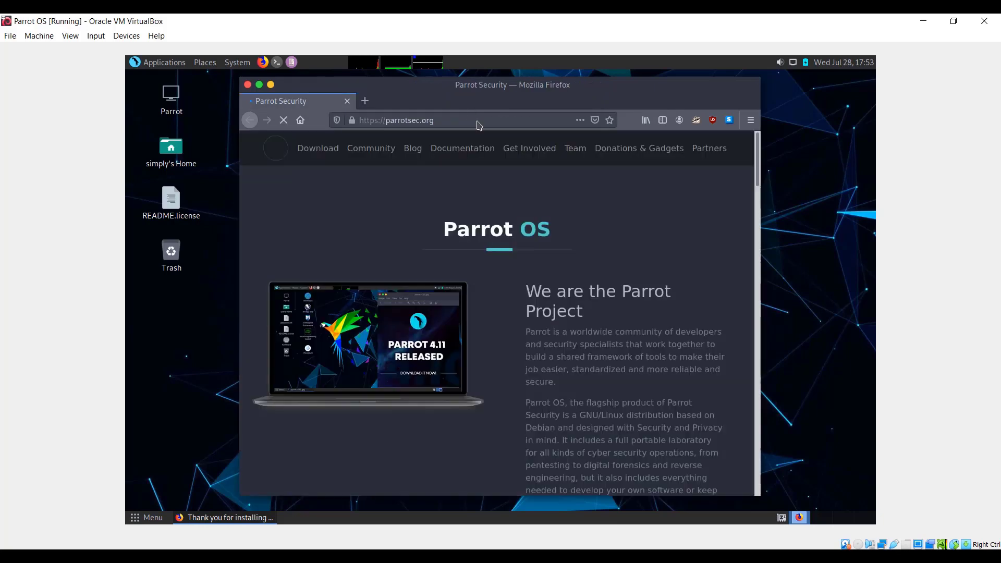
pyautogui.click(259, 85)
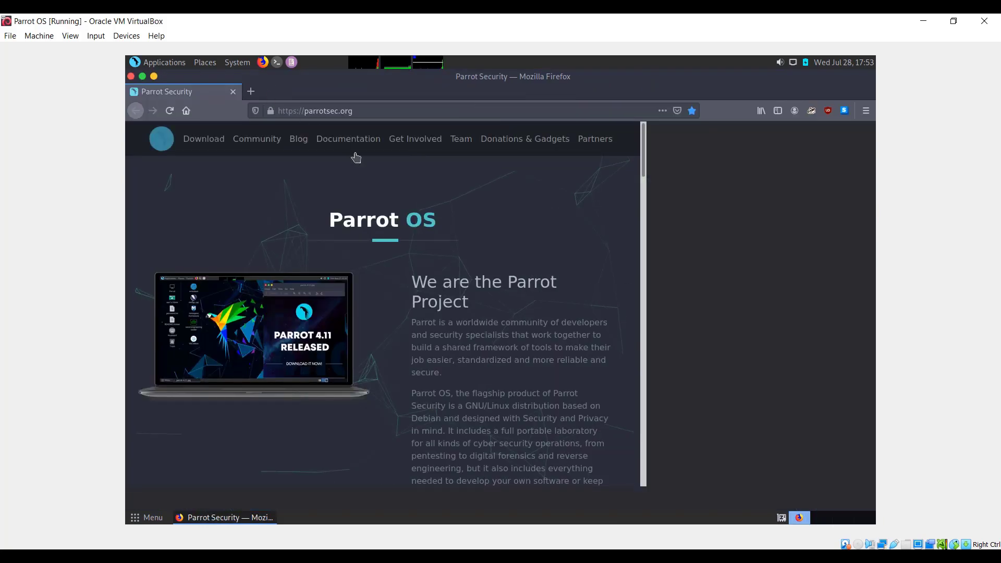
pyautogui.scroll(-5, 588, 209)
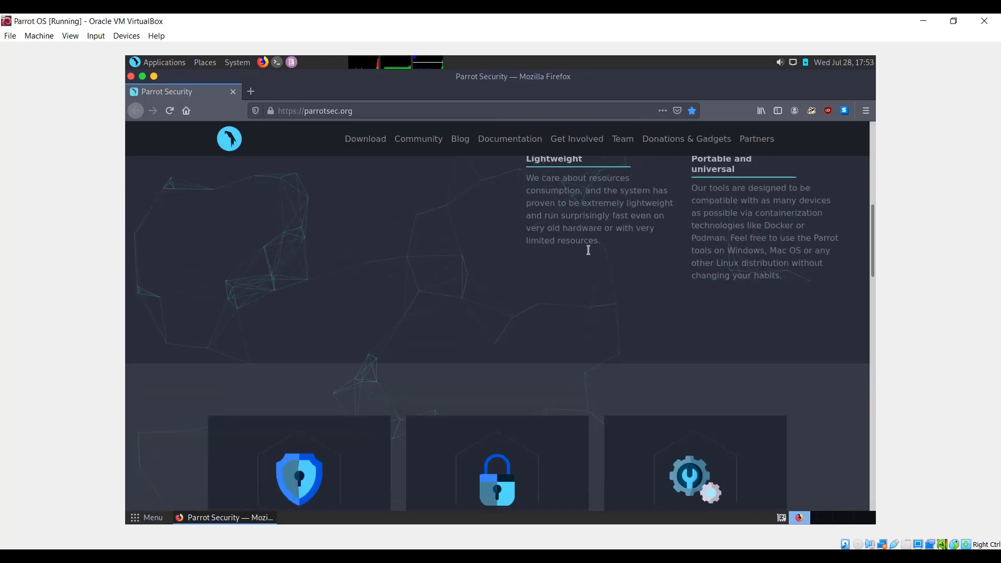
pyautogui.scroll(-16, 593, 271)
pyautogui.scroll(20, 572, 261)
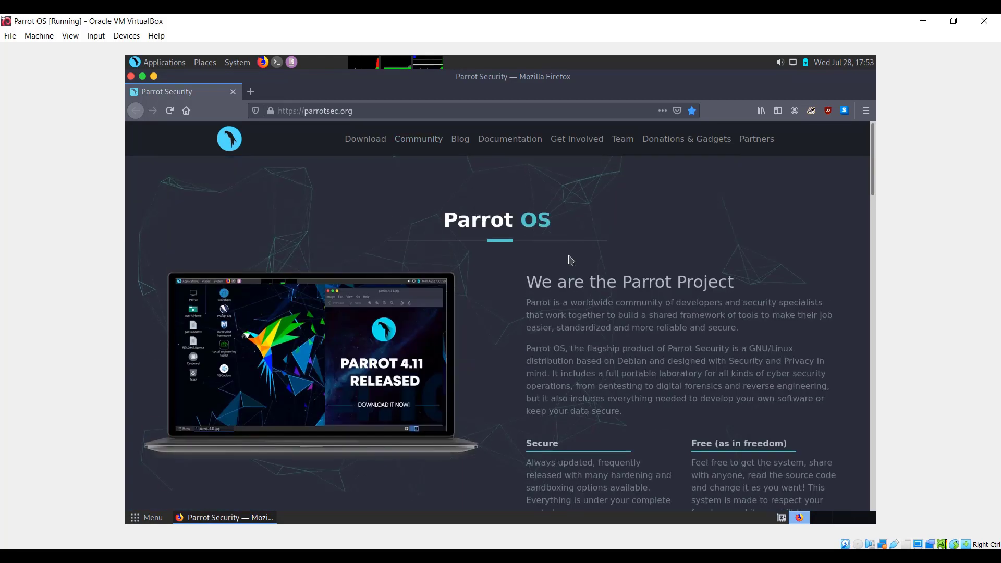
pyautogui.click(244, 93)
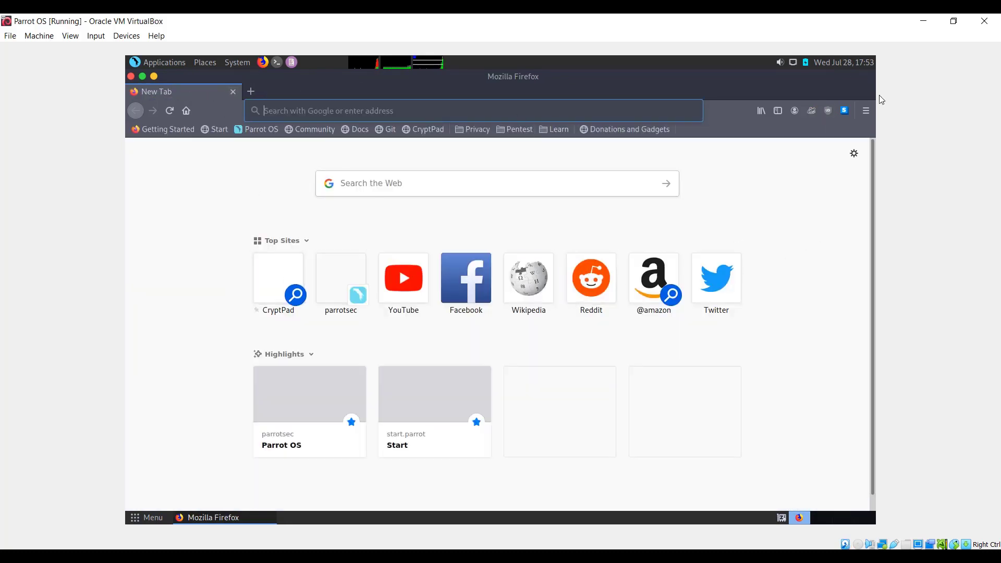
# - Check the calendar, wired network, battery and volume indicators, and close Firefox and the calendar
pyautogui.click(836, 63)
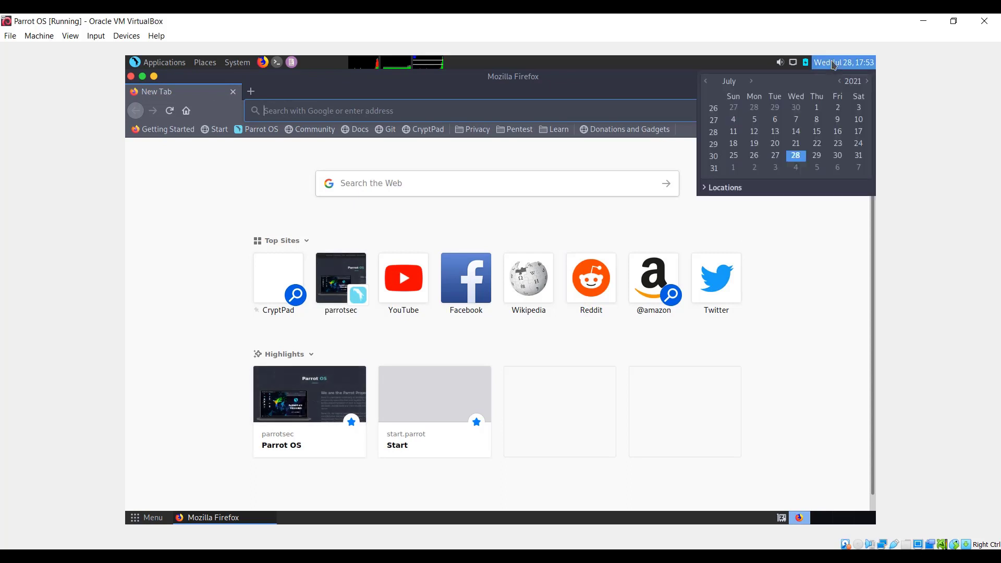
pyautogui.click(792, 63)
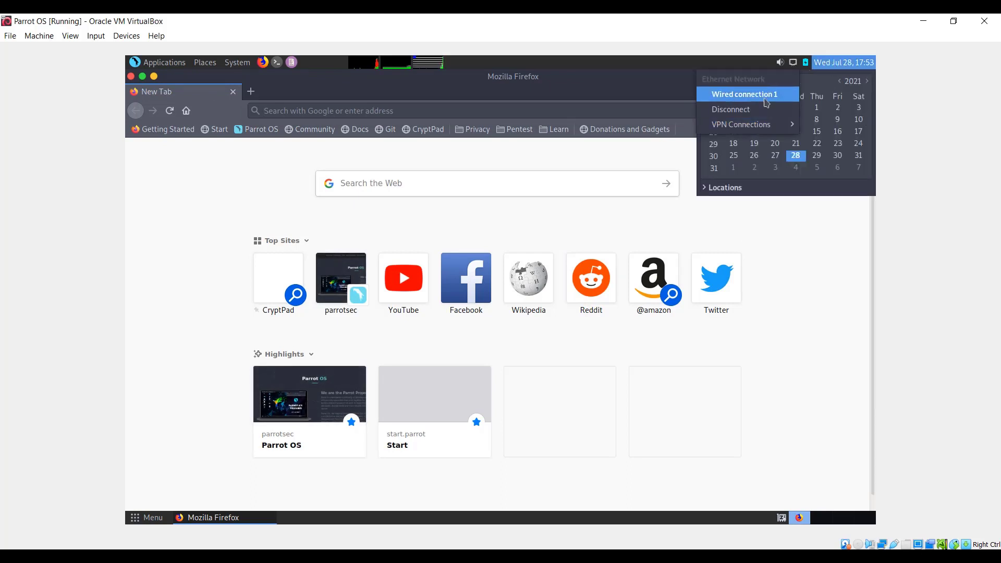
pyautogui.click(807, 67)
pyautogui.click(807, 65)
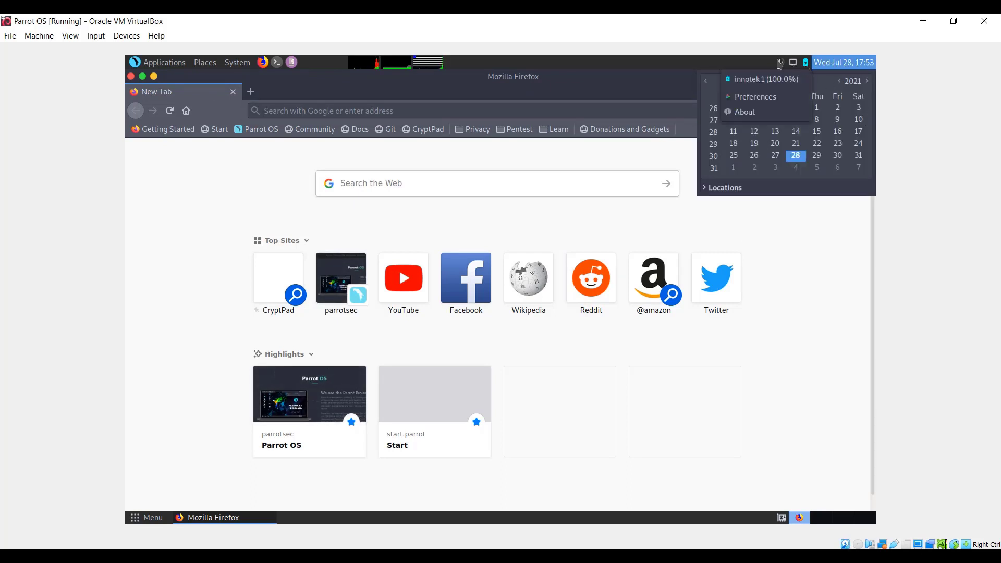
pyautogui.click(780, 61)
pyautogui.click(780, 61)
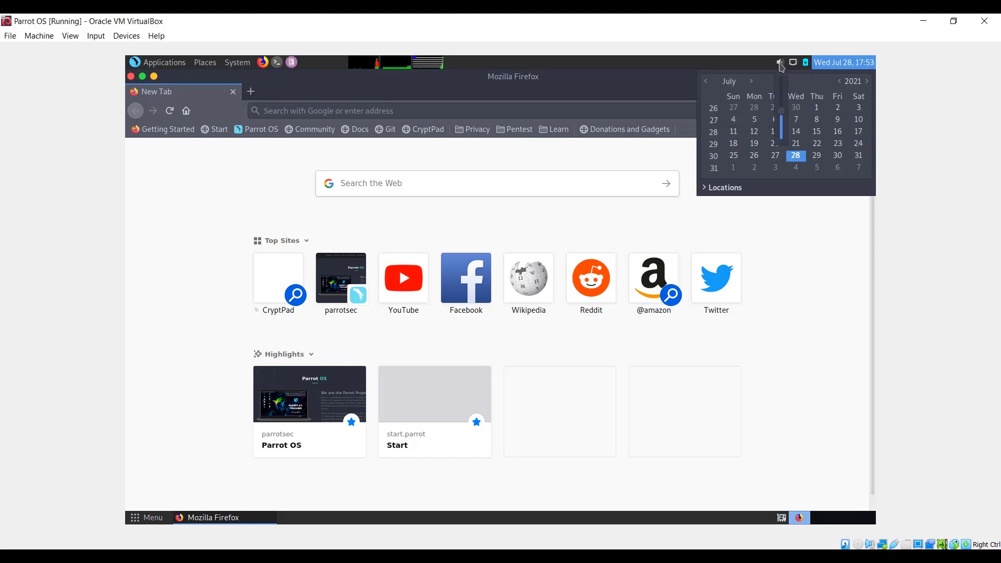
pyautogui.click(745, 64)
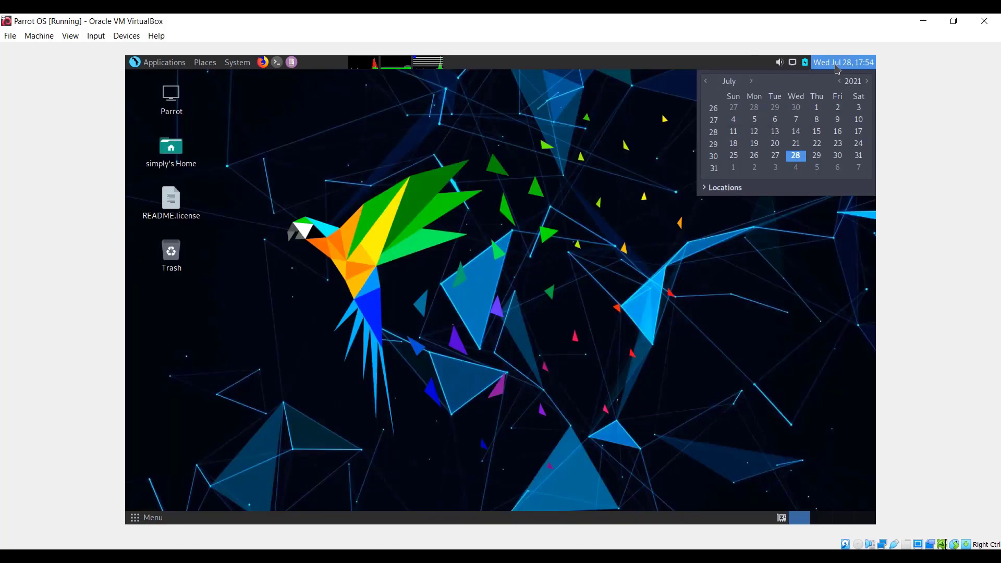
pyautogui.click(836, 66)
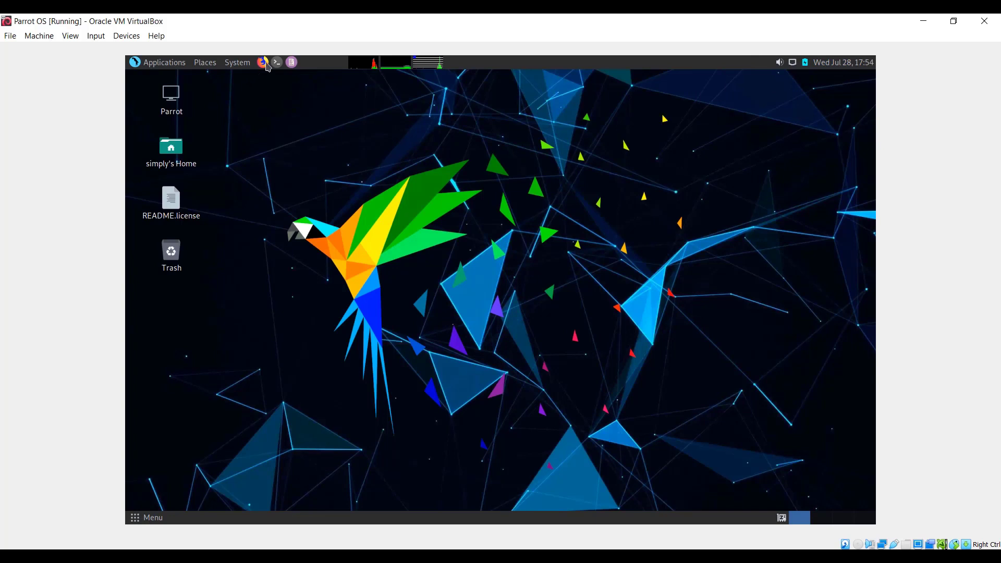
# - Open the System Monitor and examine its running processes, resource usage graphs and file systems
pyautogui.click(433, 64)
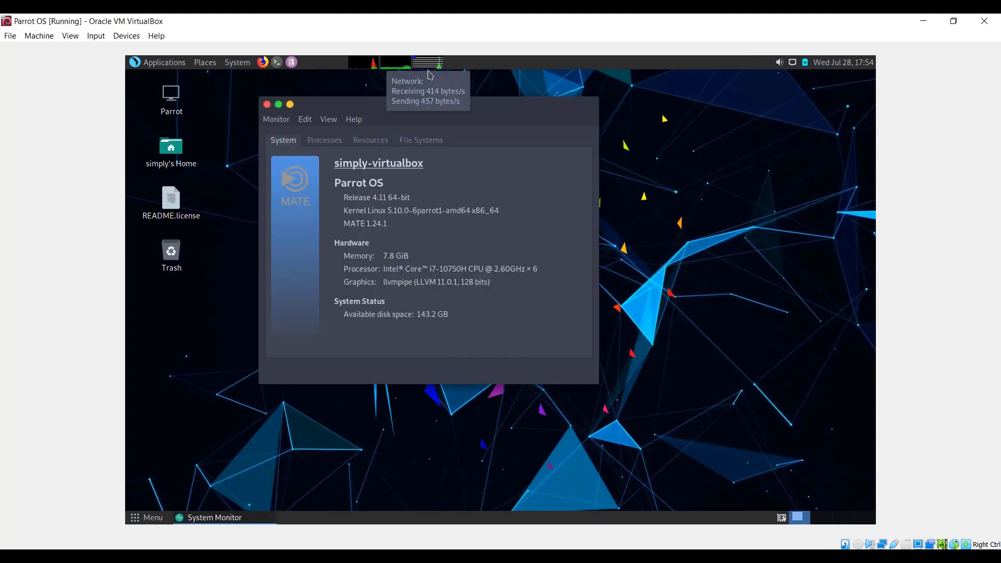
pyautogui.click(330, 142)
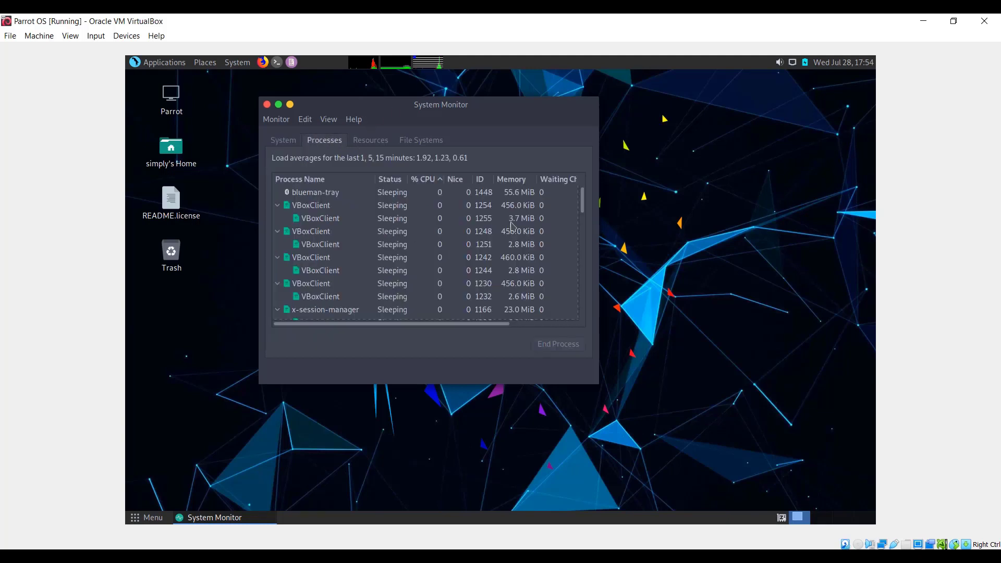
pyautogui.moveTo(584, 199); pyautogui.dragTo(586, 313)
pyautogui.click(367, 142)
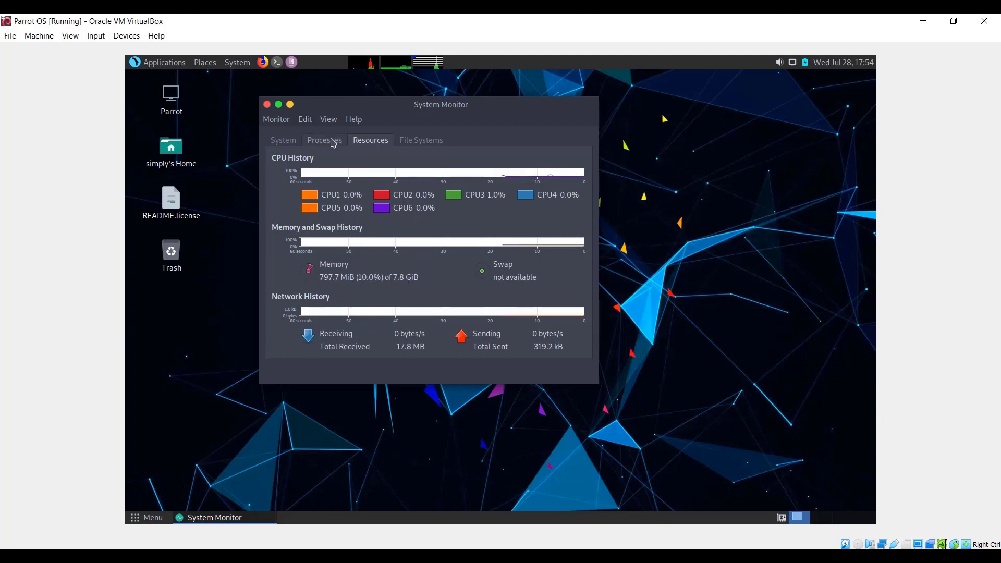
pyautogui.click(419, 141)
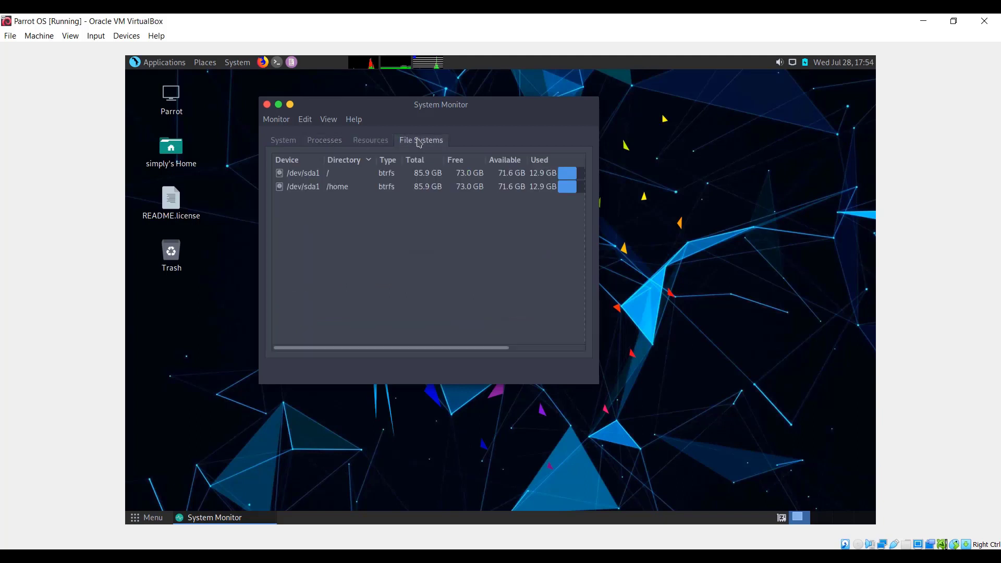
# - Review the memory, processor and available disk space in the System Monitor's system overview, and close it
pyautogui.click(279, 146)
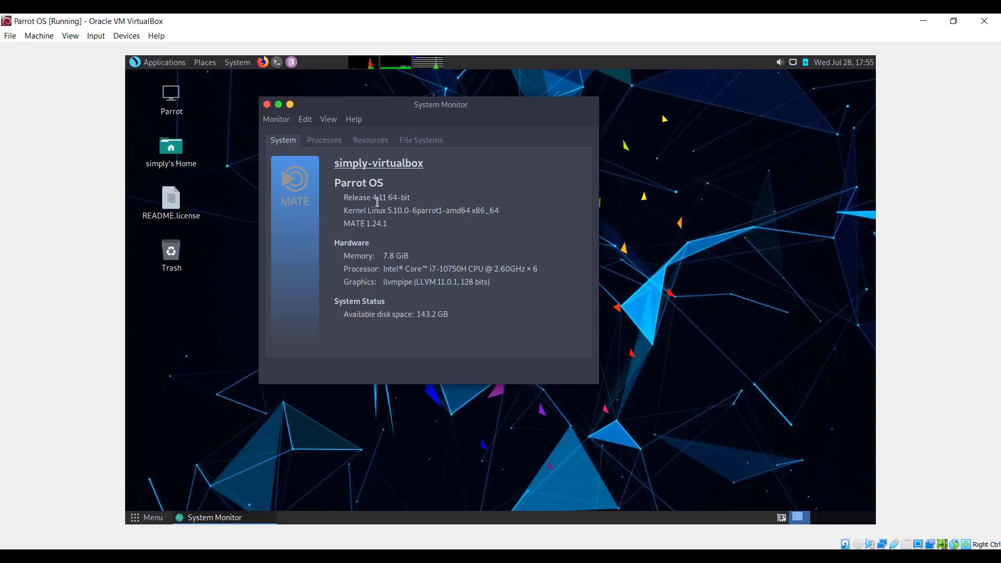
pyautogui.moveTo(380, 254); pyautogui.dragTo(550, 269)
pyautogui.click(410, 257)
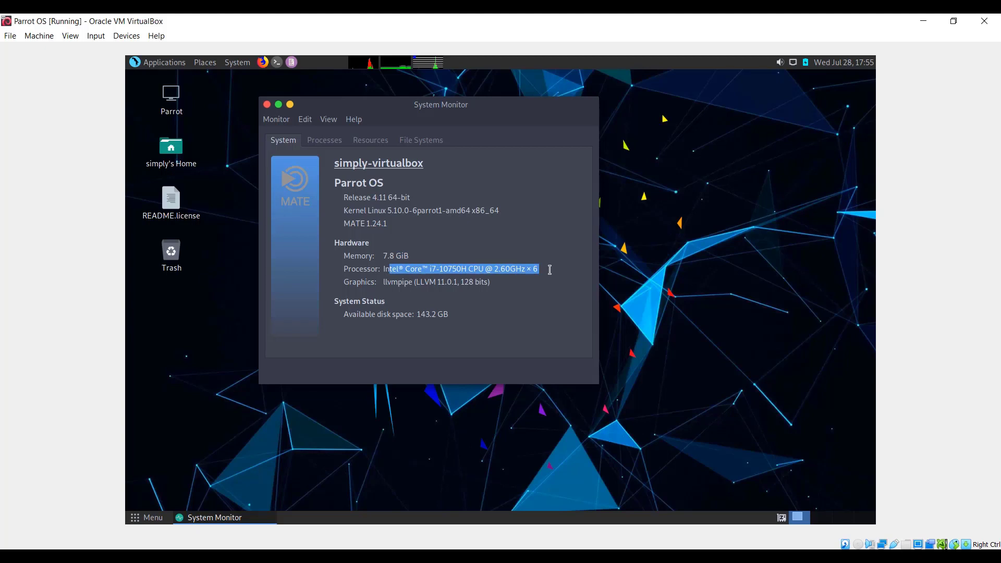
pyautogui.click(510, 274)
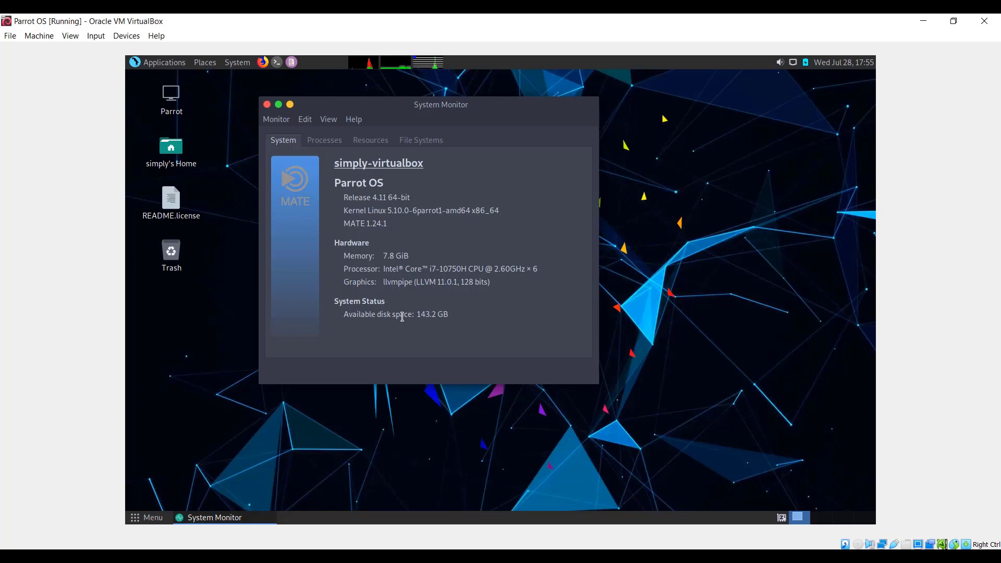
pyautogui.moveTo(412, 318); pyautogui.dragTo(463, 319)
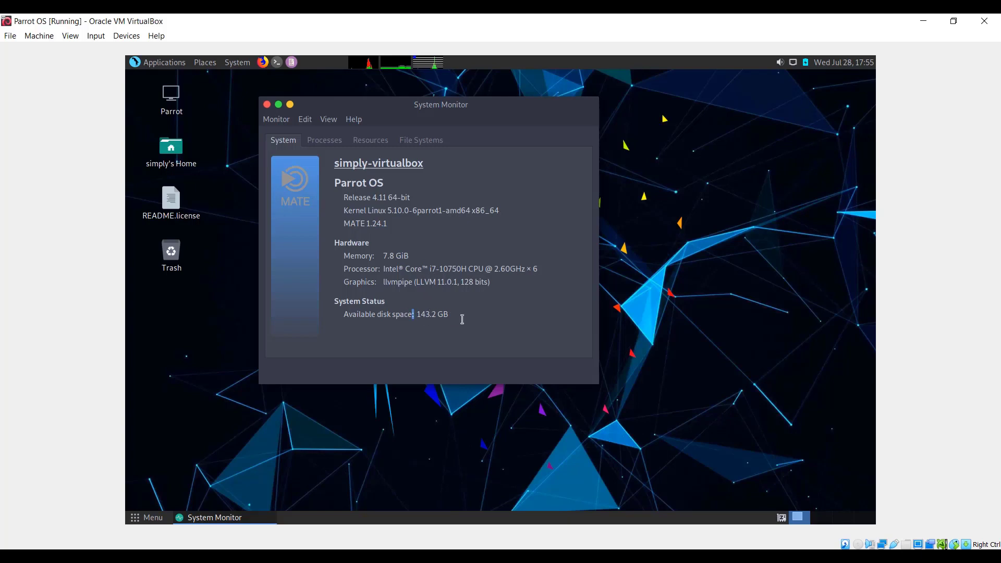
pyautogui.click(266, 104)
# - Examine the Pentesting categories, including Reverse Engineering, Digital Forensics, Maintaining Access and the local and offline Password Attacks tools
pyautogui.click(164, 62)
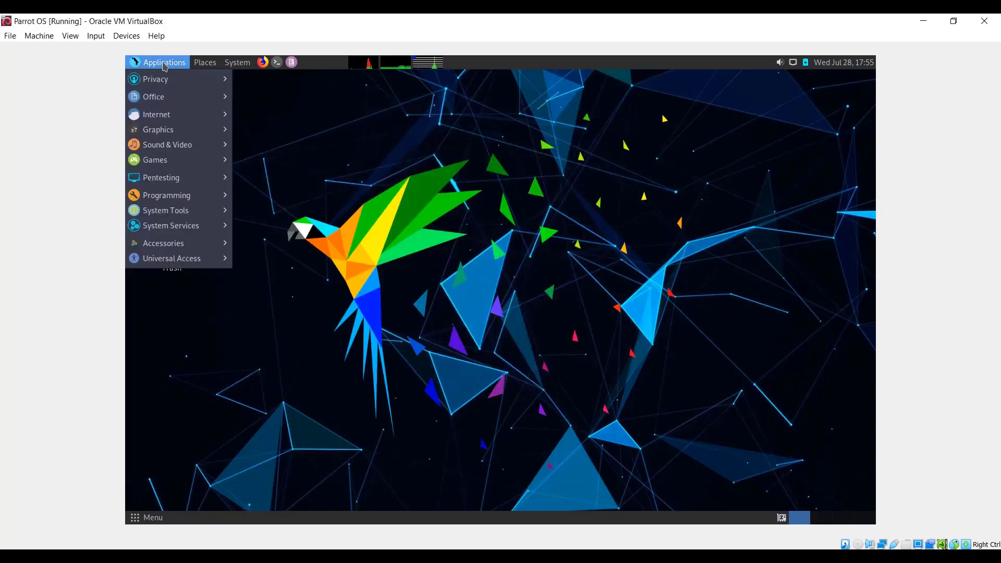
pyautogui.moveTo(170, 182)
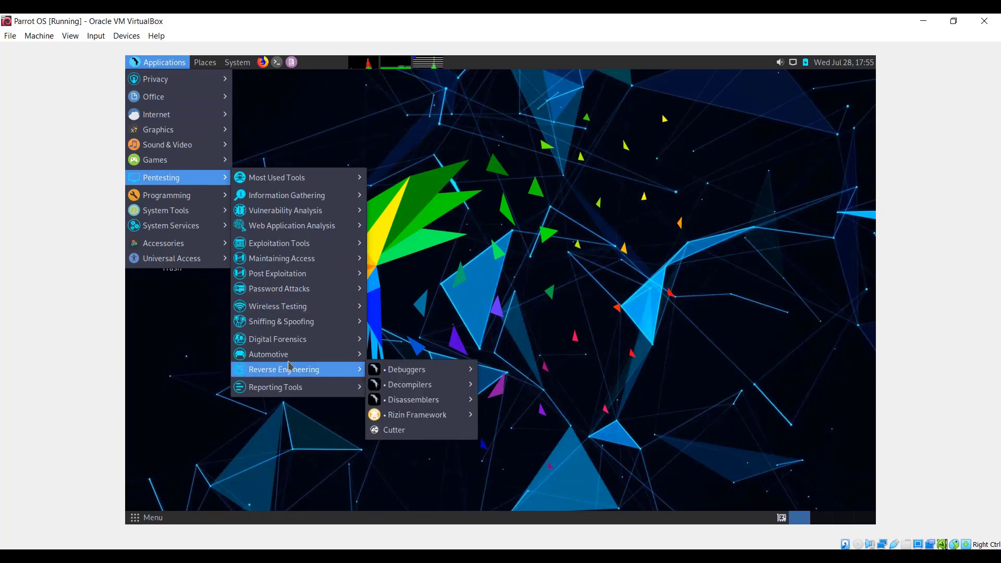
pyautogui.moveTo(291, 360)
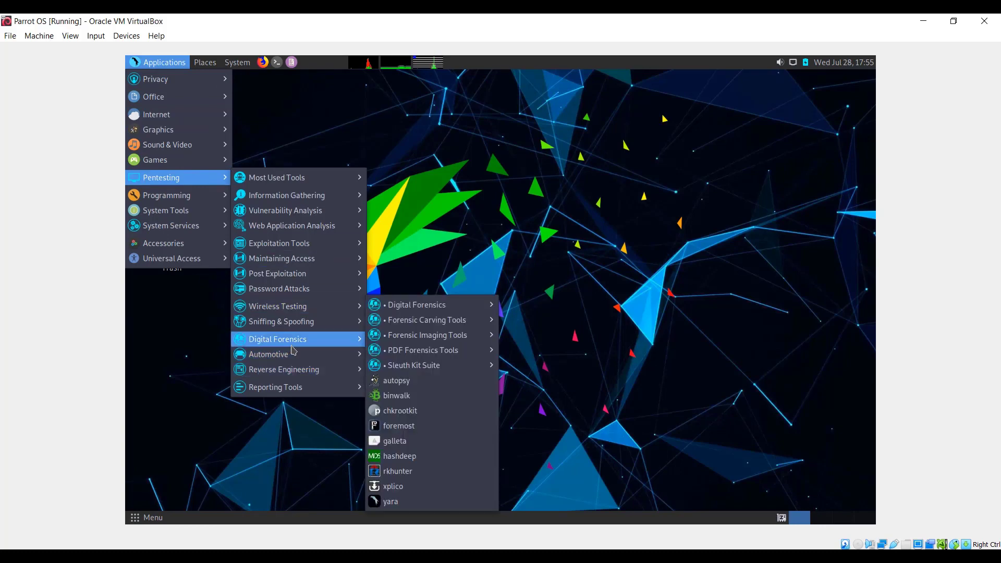
pyautogui.moveTo(297, 265)
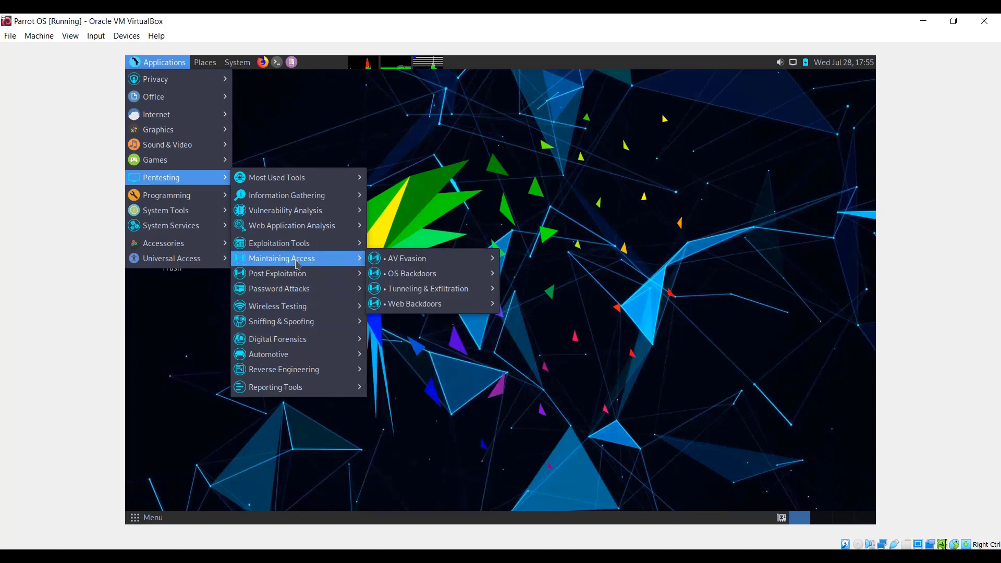
pyautogui.moveTo(311, 291)
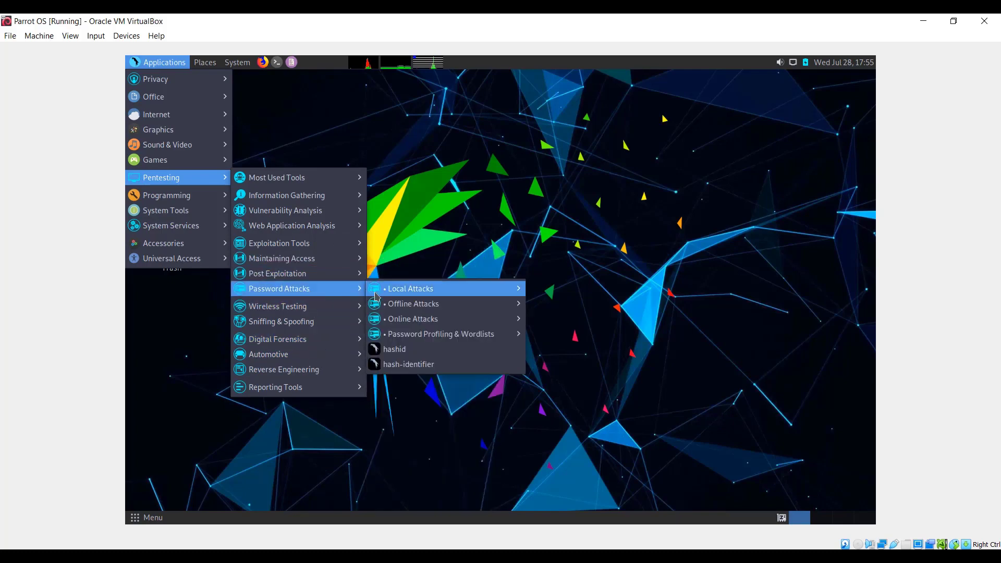
pyautogui.moveTo(395, 295)
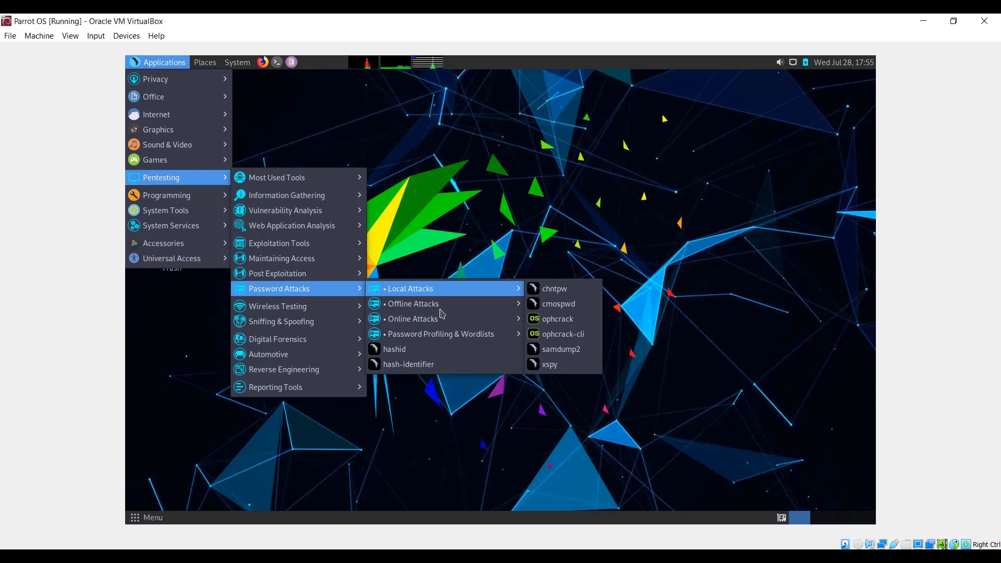
pyautogui.moveTo(430, 308)
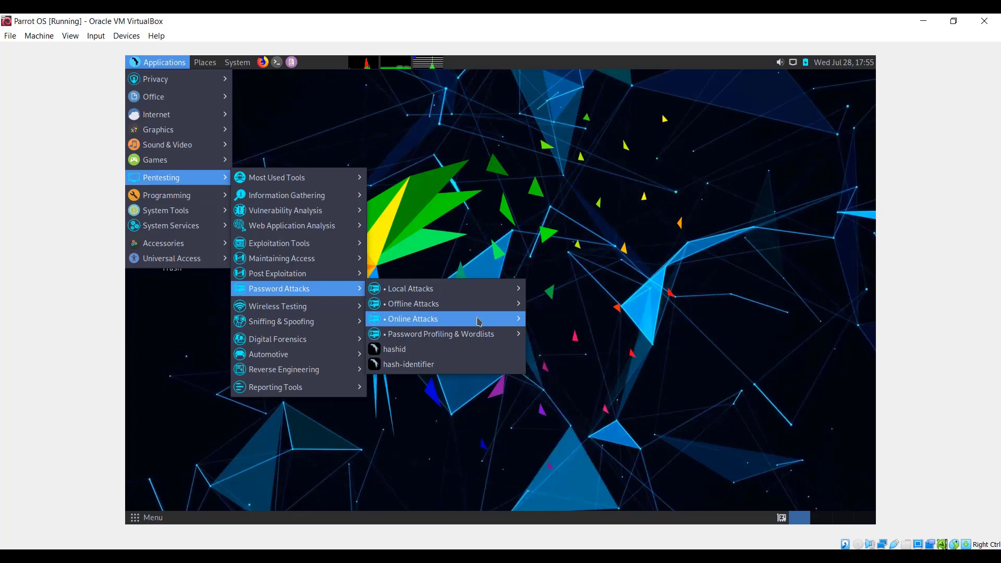
pyautogui.moveTo(489, 308)
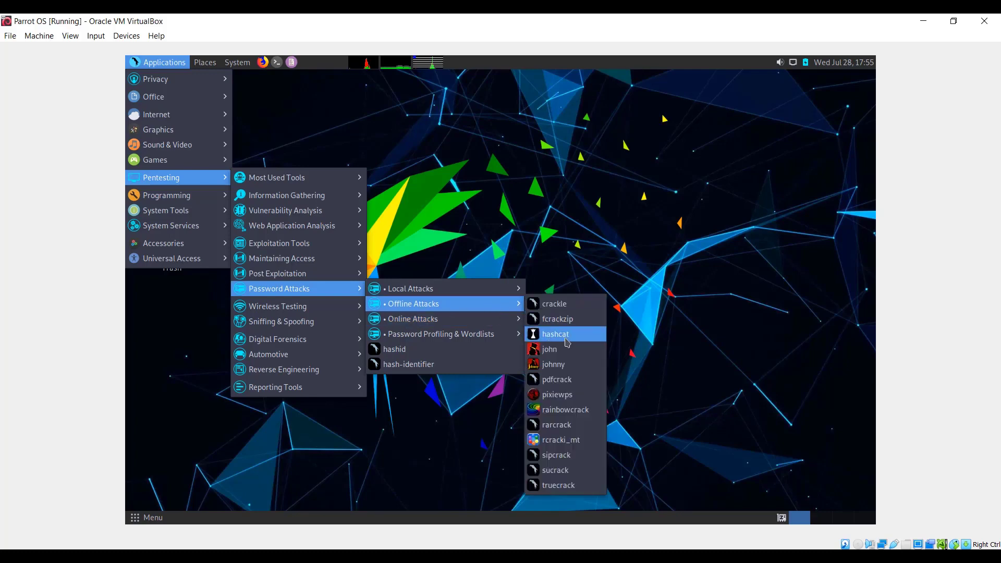
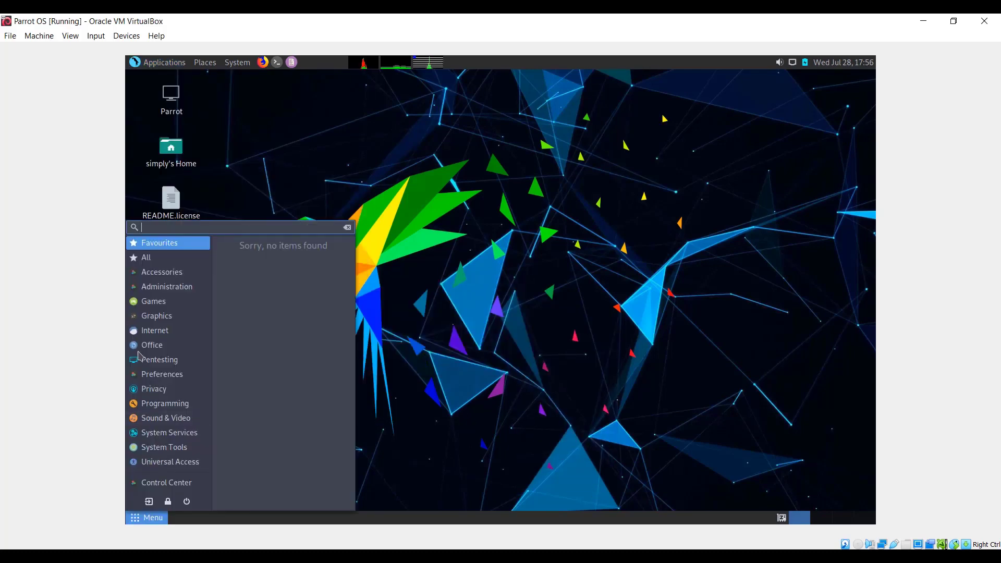
# - Examine the full list of installed applications and the Pentesting category in the desktop's main application menu
pyautogui.click(147, 257)
pyautogui.scroll(-5, 281, 271)
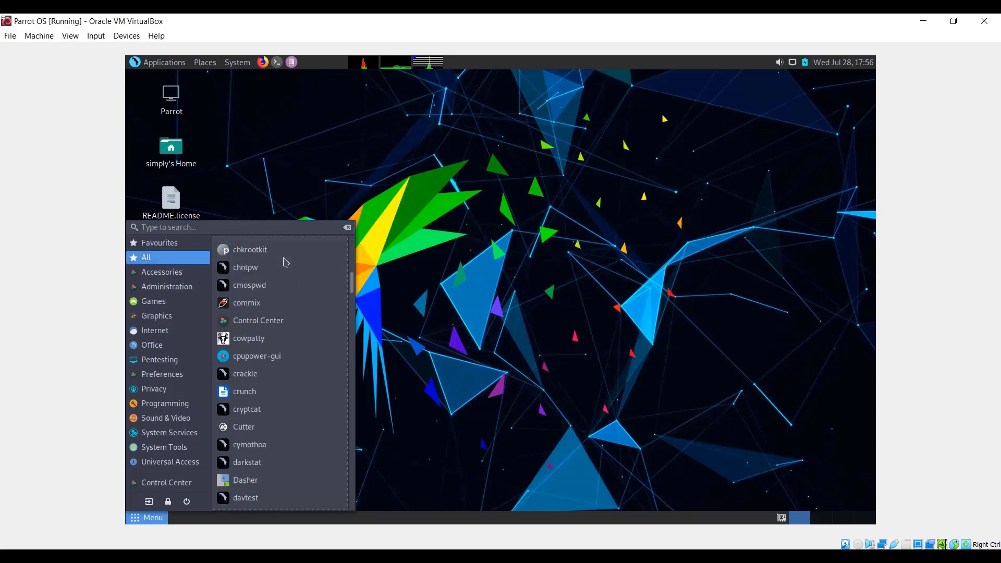
pyautogui.scroll(-20, 300, 368)
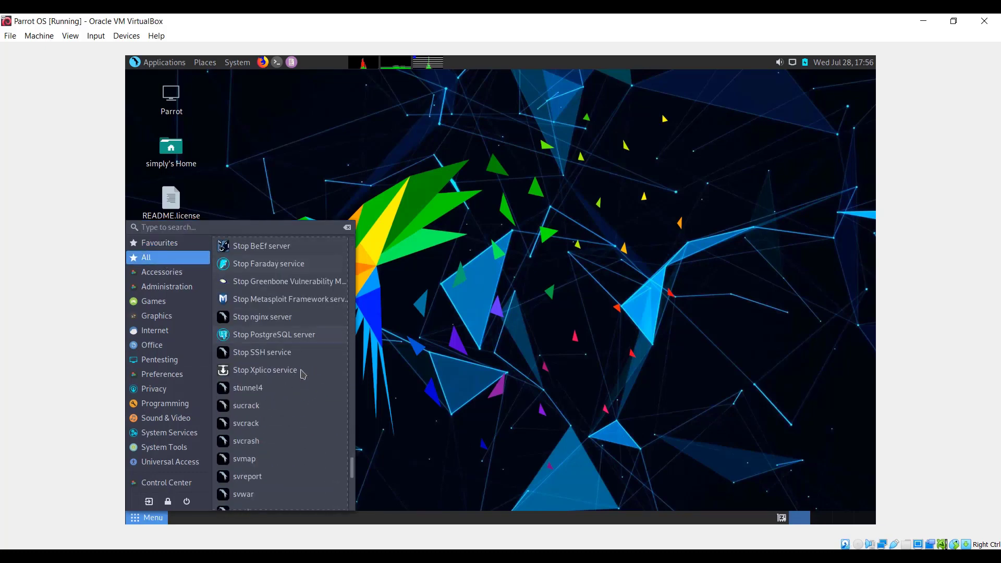
pyautogui.scroll(-15, 301, 374)
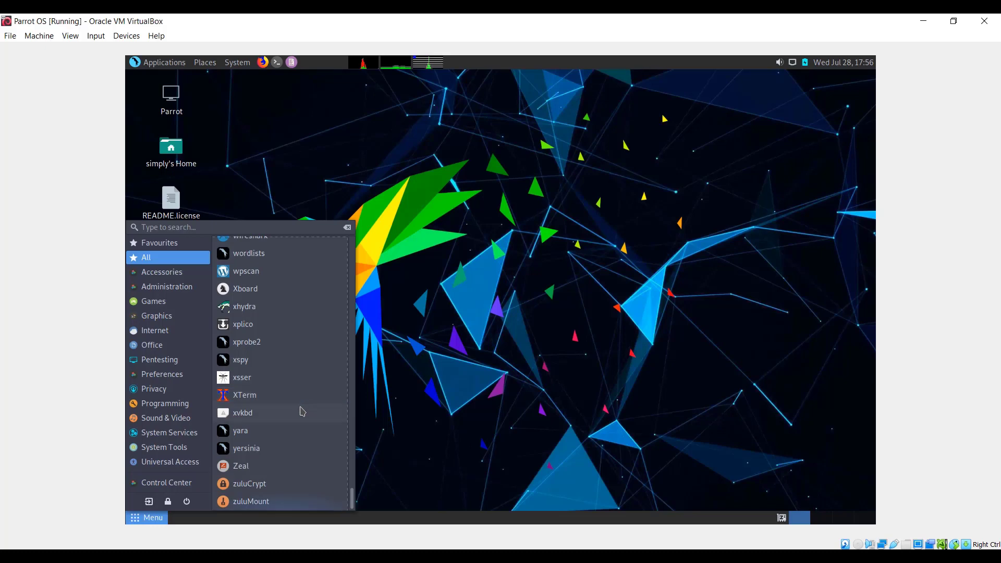
pyautogui.scroll(20, 302, 409)
pyautogui.scroll(3, 302, 412)
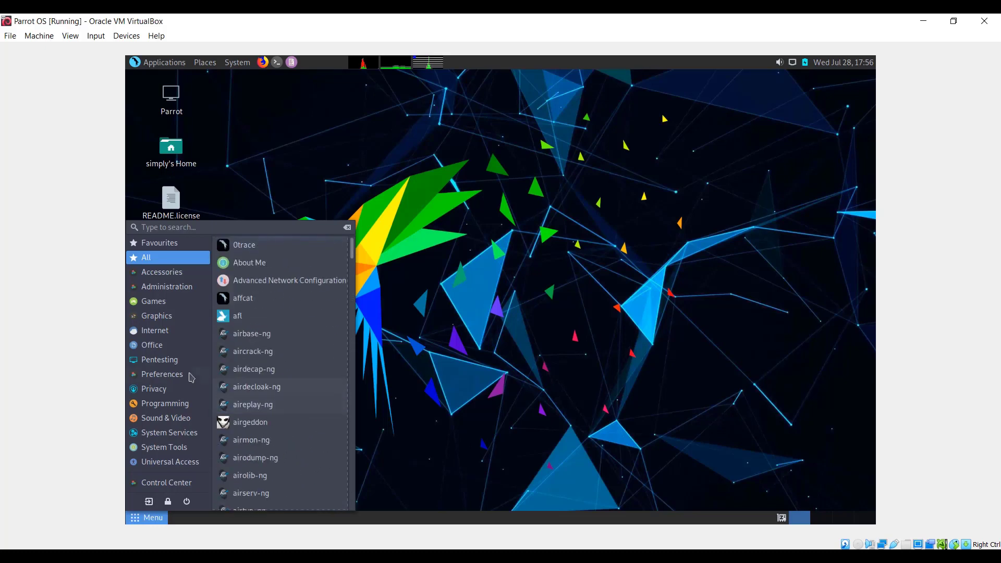
pyautogui.moveTo(177, 363)
pyautogui.scroll(-20, 295, 335)
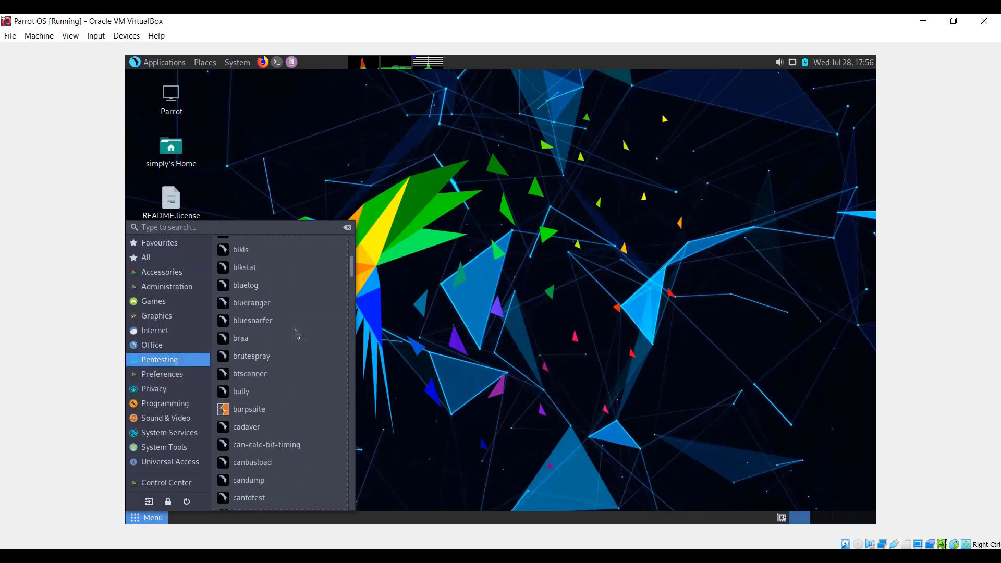
pyautogui.scroll(20, 292, 391)
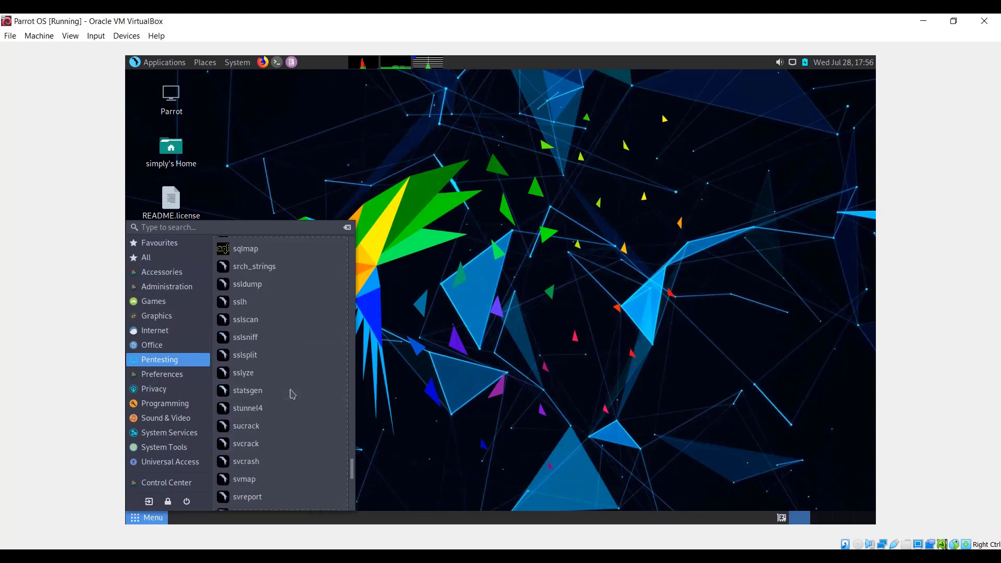
# - Search the application menu for "fgdg" and close the menu
pyautogui.click(163, 227)
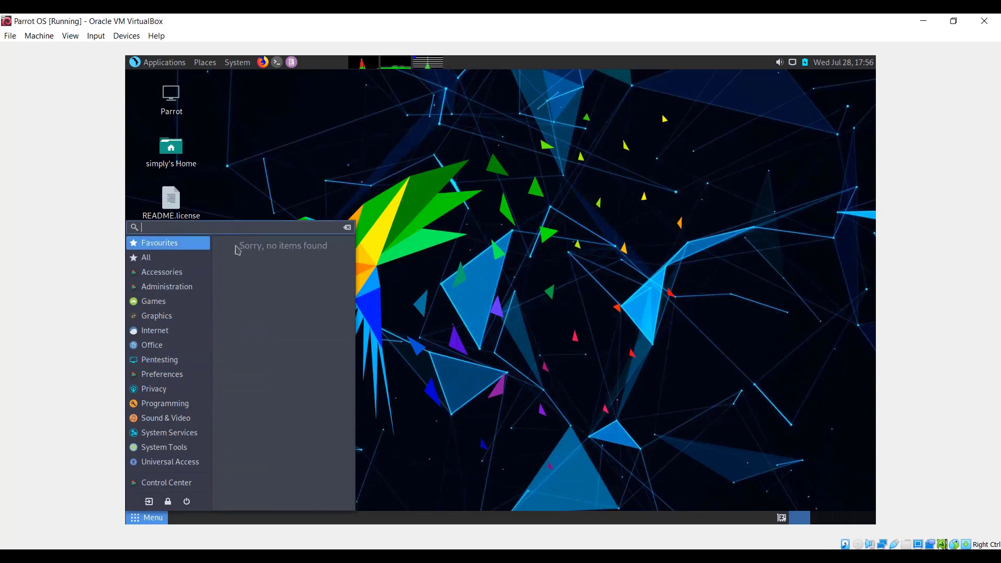
pyautogui.write('fgdgd')
pyautogui.click(404, 255)
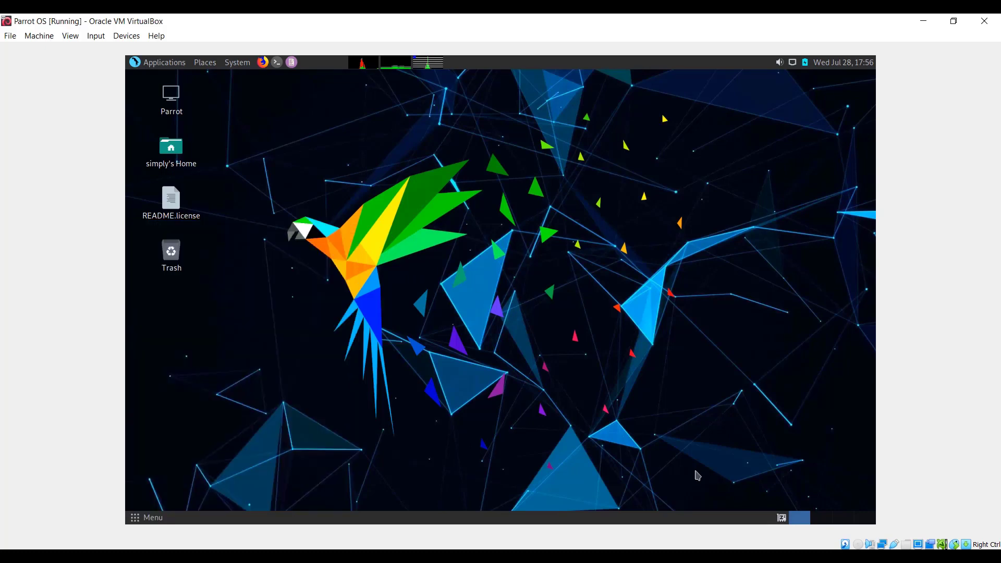
# - View the other workspaces, return to the first one and open the Desktop folder inside the home folder there
pyautogui.click(818, 516)
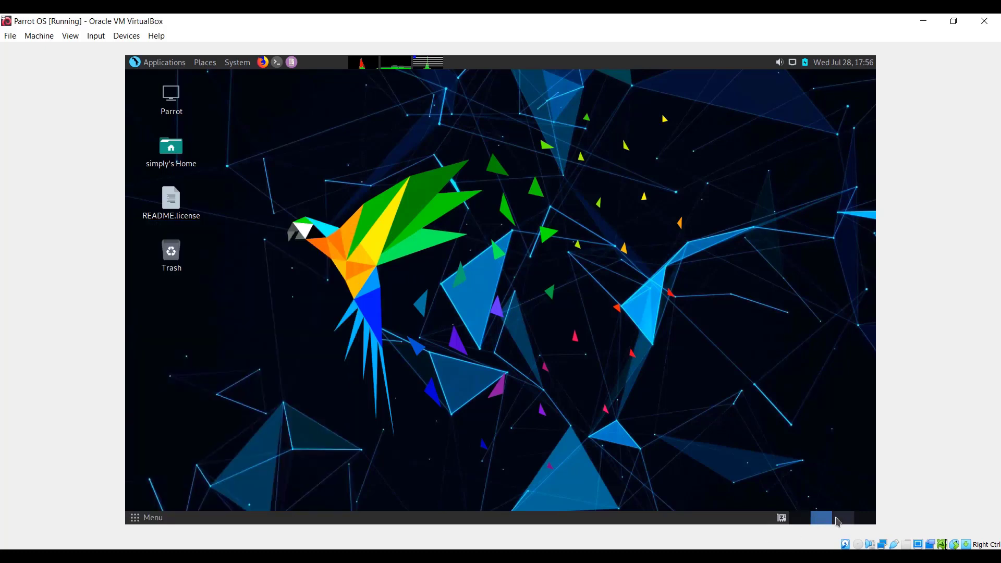
pyautogui.click(842, 518)
pyautogui.click(801, 518)
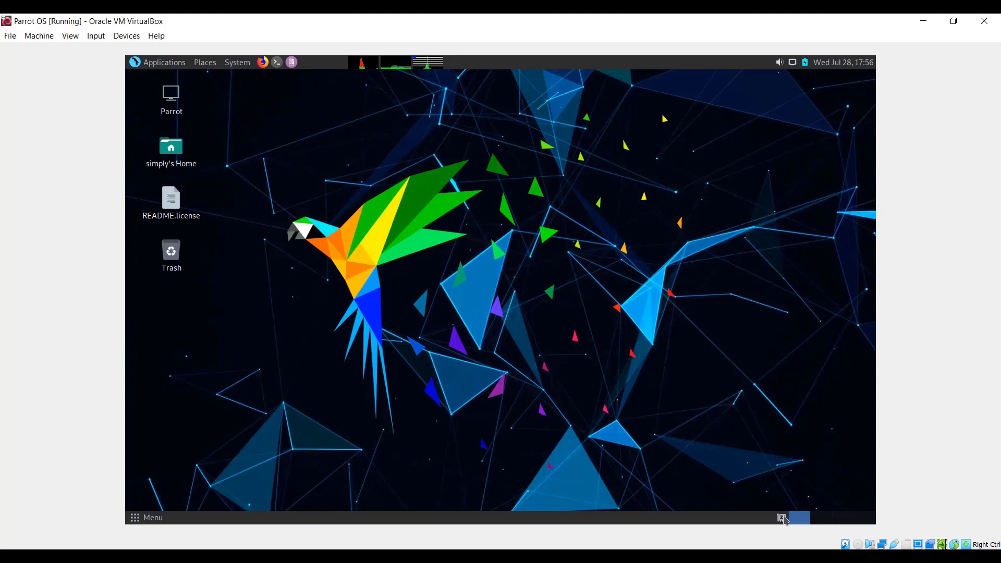
pyautogui.rightClick(332, 196)
pyautogui.click(206, 172)
pyautogui.click(182, 160)
pyautogui.doubleClick(182, 160)
pyautogui.doubleClick(414, 205)
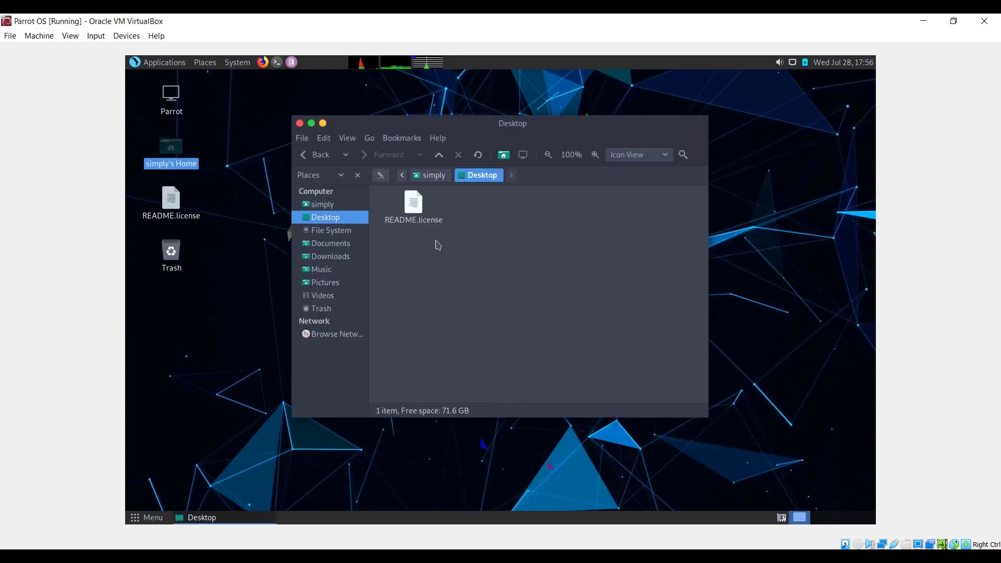
# - Switch to the second workspace and open the Public folder inside the home folder there
pyautogui.click(819, 518)
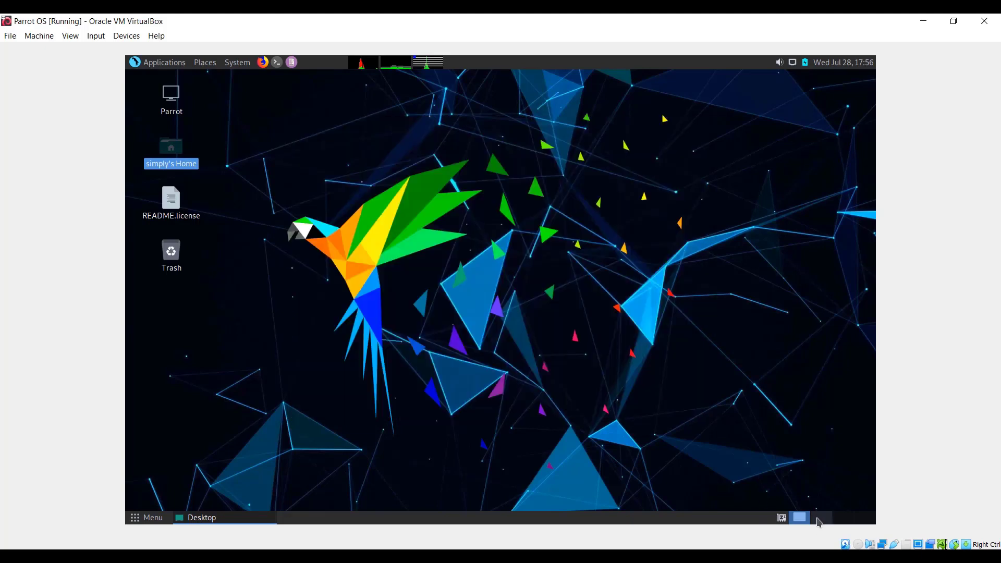
pyautogui.rightClick(363, 213)
pyautogui.click(327, 152)
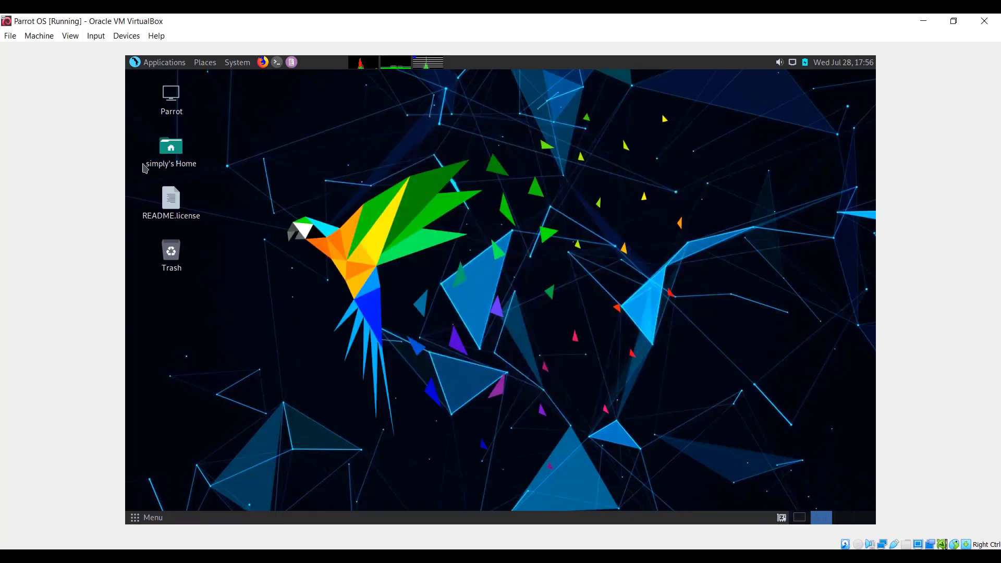
pyautogui.click(174, 159)
pyautogui.doubleClick(174, 159)
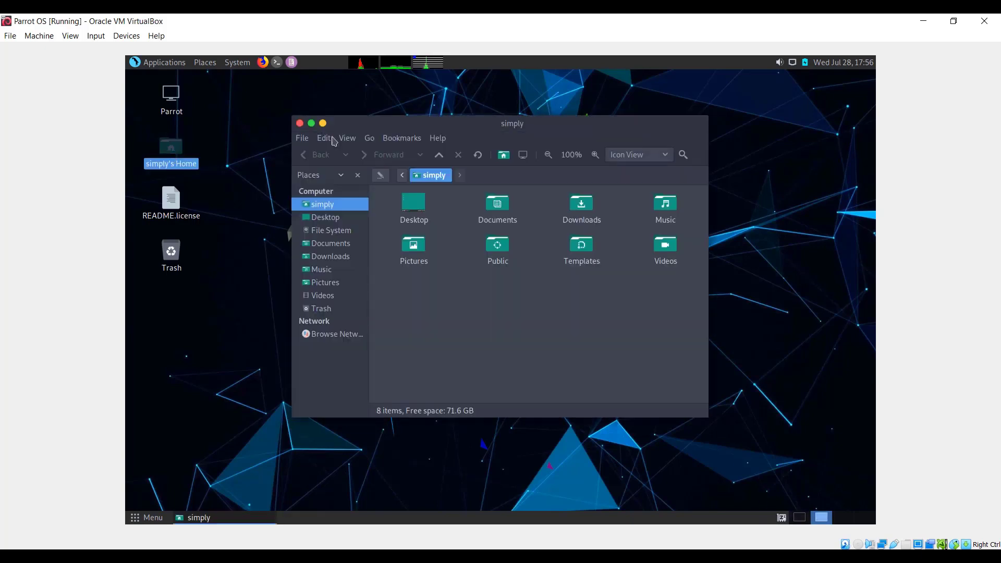
pyautogui.click(501, 249)
pyautogui.click(505, 277)
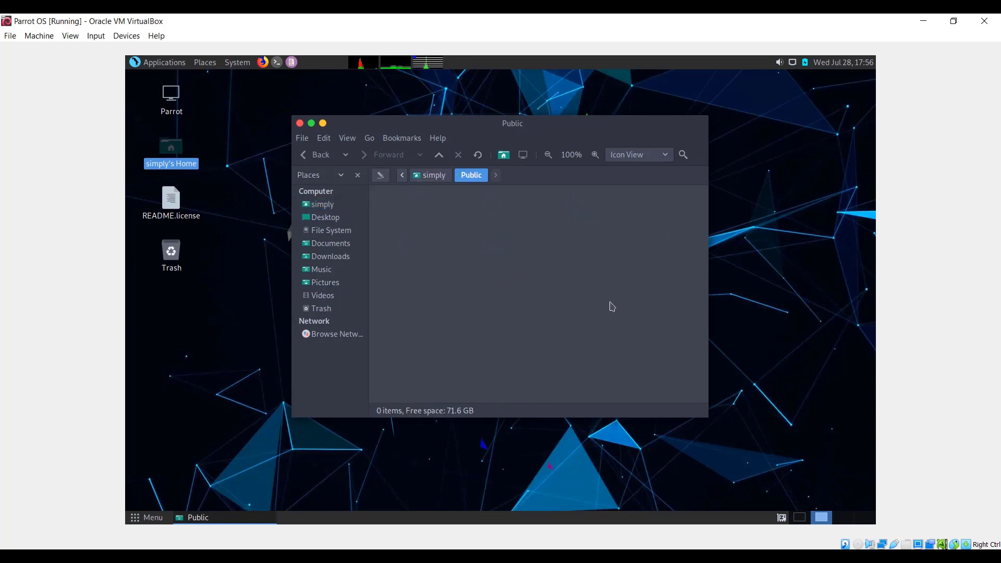
# - Switch among the workspaces to compare their separate open windows, ending on the first workspace
pyautogui.click(839, 518)
pyautogui.click(819, 519)
pyautogui.click(803, 518)
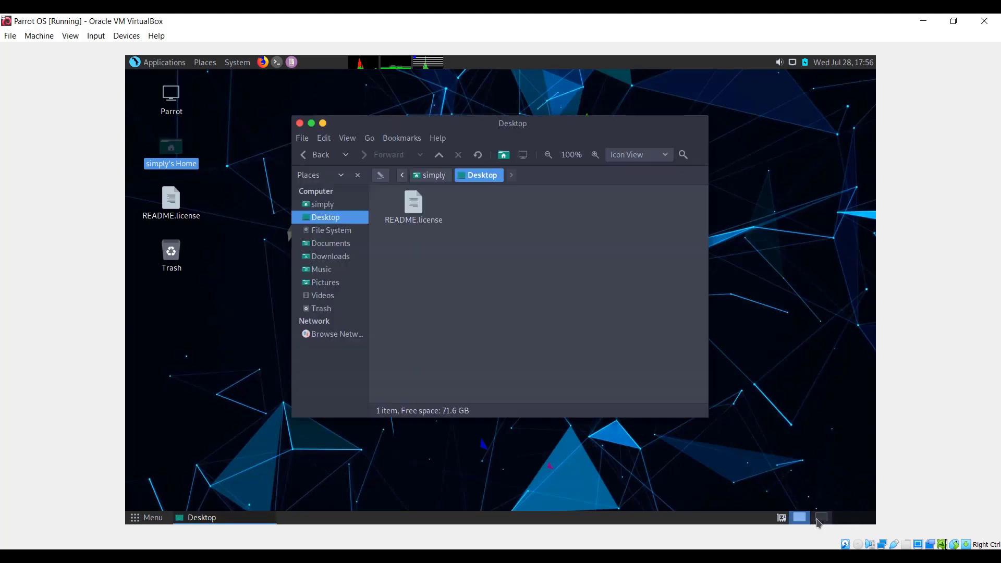
pyautogui.click(818, 519)
pyautogui.click(800, 518)
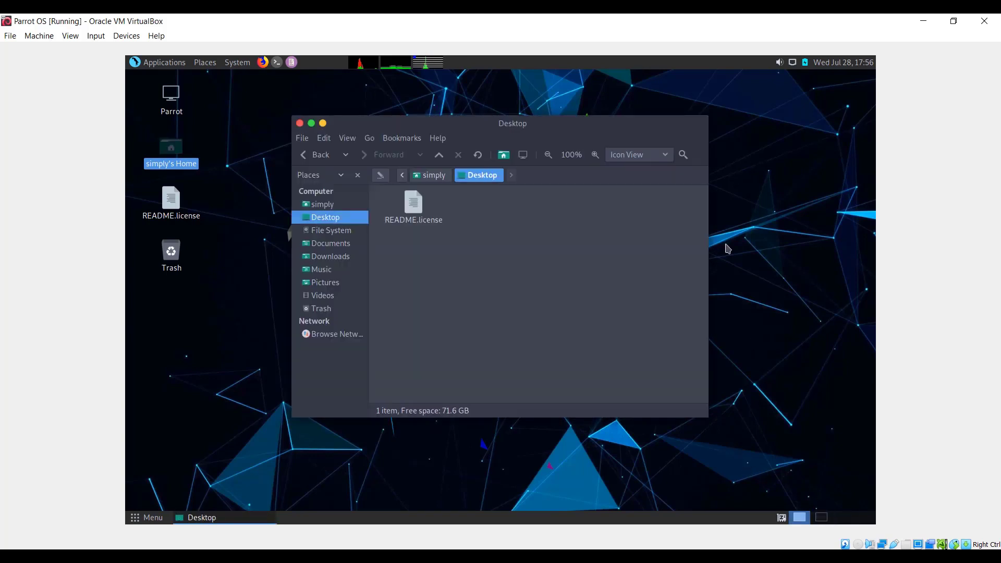
# - Close the Desktop folder window on the first workspace and the Public folder window on the second
pyautogui.click(300, 124)
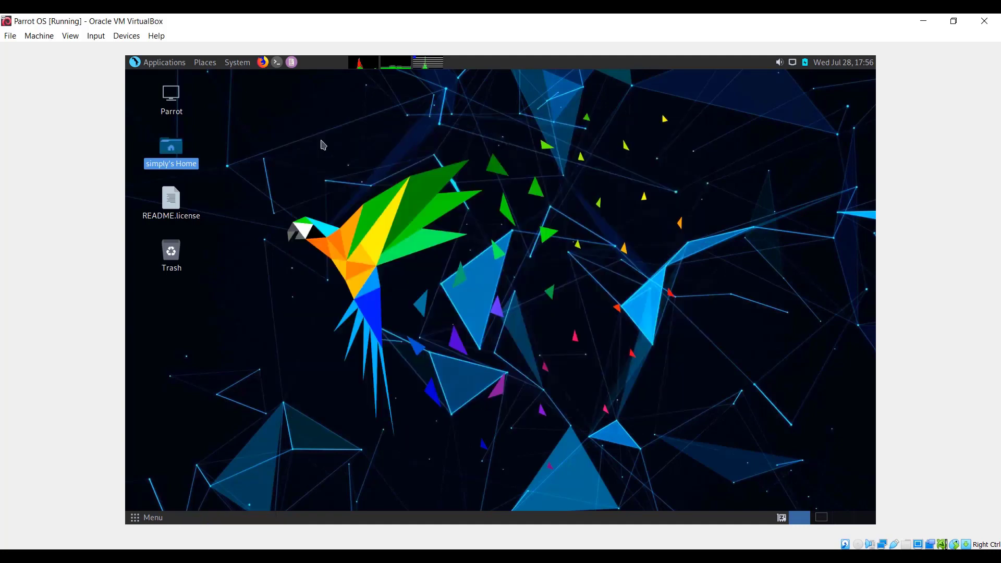
pyautogui.click(821, 518)
pyautogui.click(300, 124)
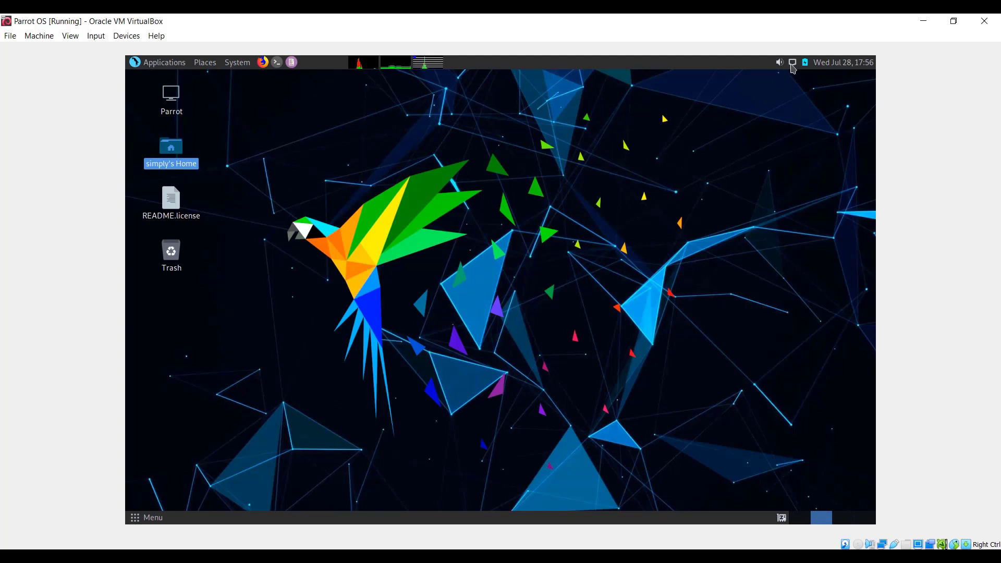
# - Shut down the Parrot OS guest system and confirm the shutdown
pyautogui.click(137, 64)
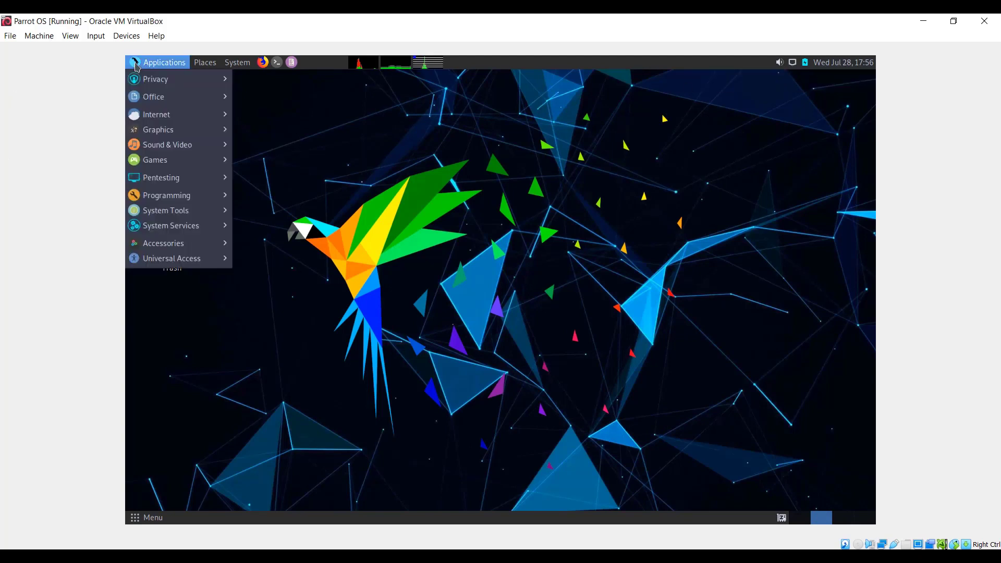
pyautogui.click(262, 173)
pyautogui.click(237, 64)
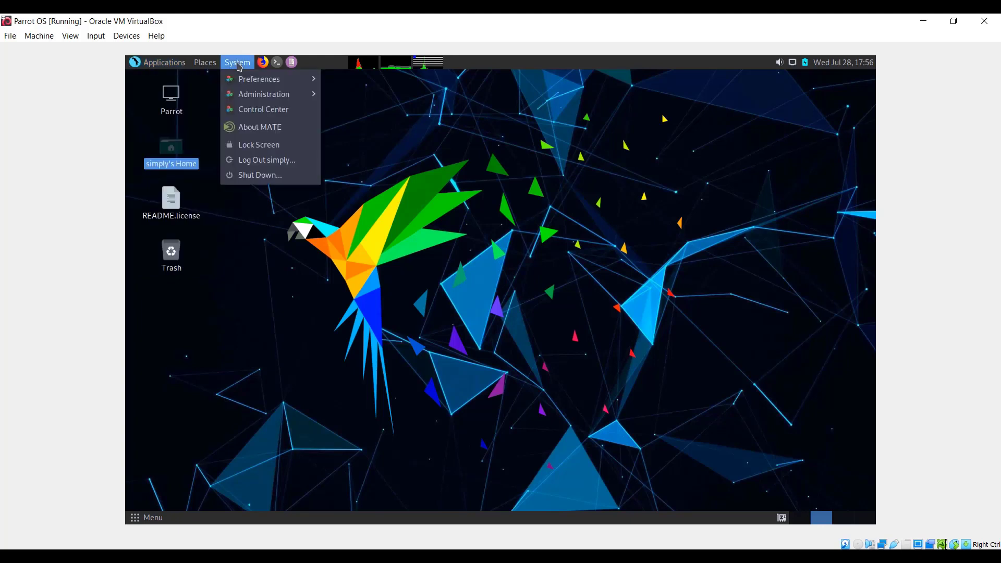
pyautogui.click(270, 180)
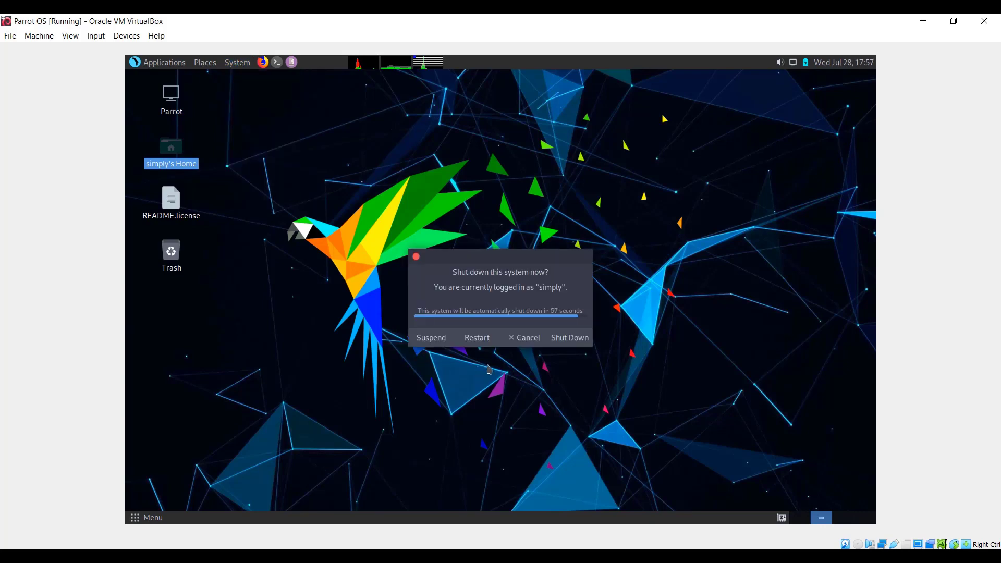
pyautogui.click(569, 345)
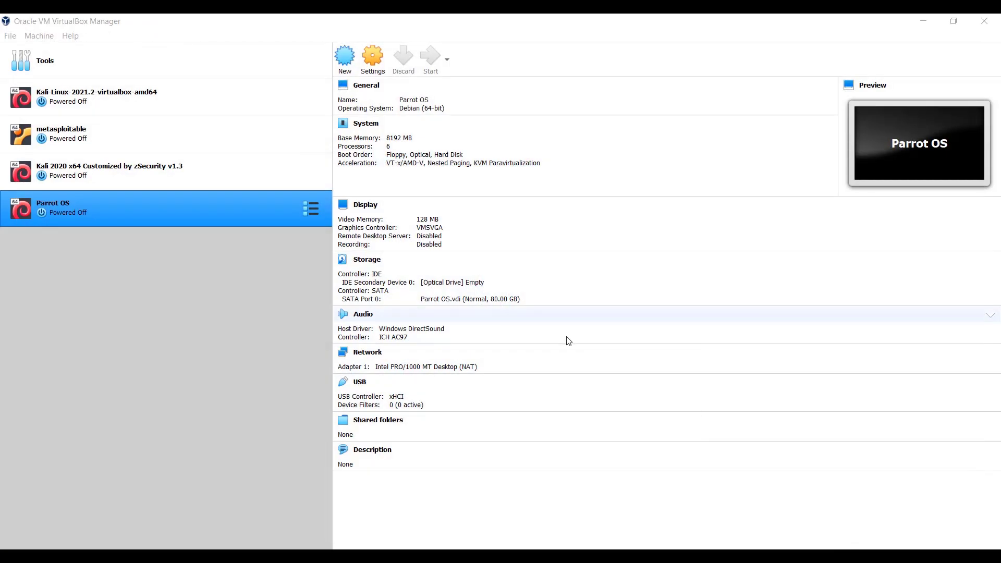
# - Start the Parrot OS virtual machine again and dismiss the notice about automatic keyboard capture
pyautogui.click(176, 177)
pyautogui.click(184, 215)
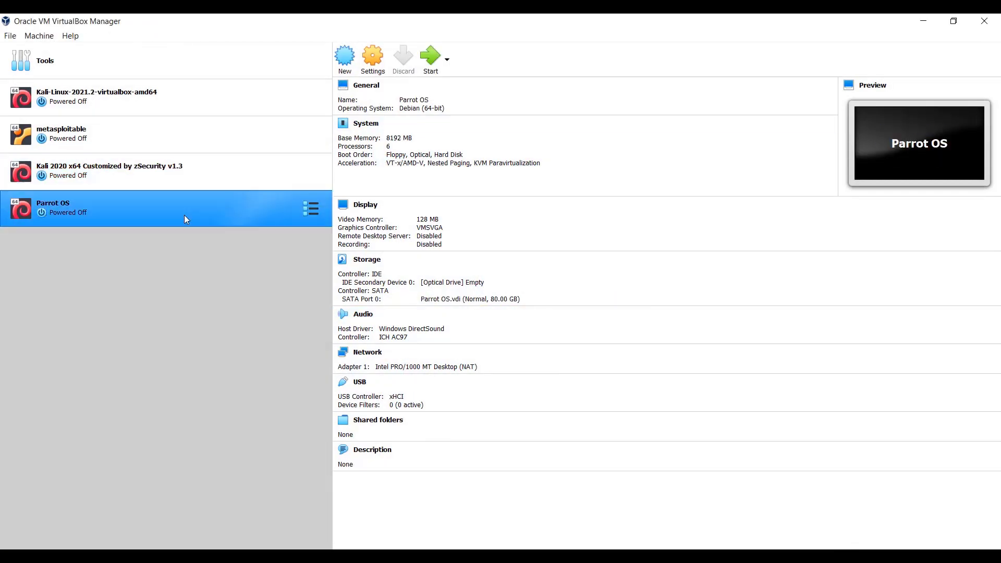
pyautogui.click(437, 58)
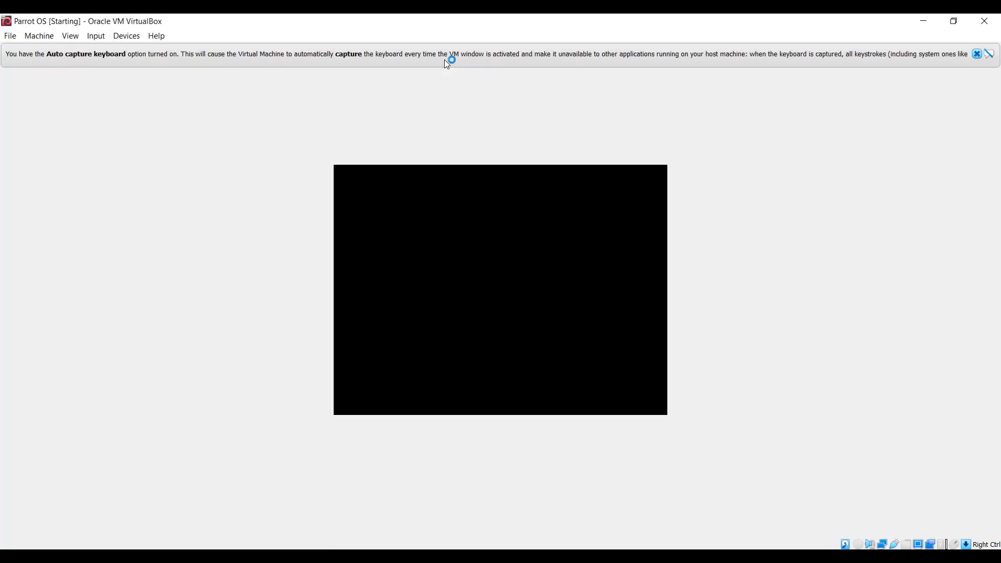
pyautogui.click(977, 55)
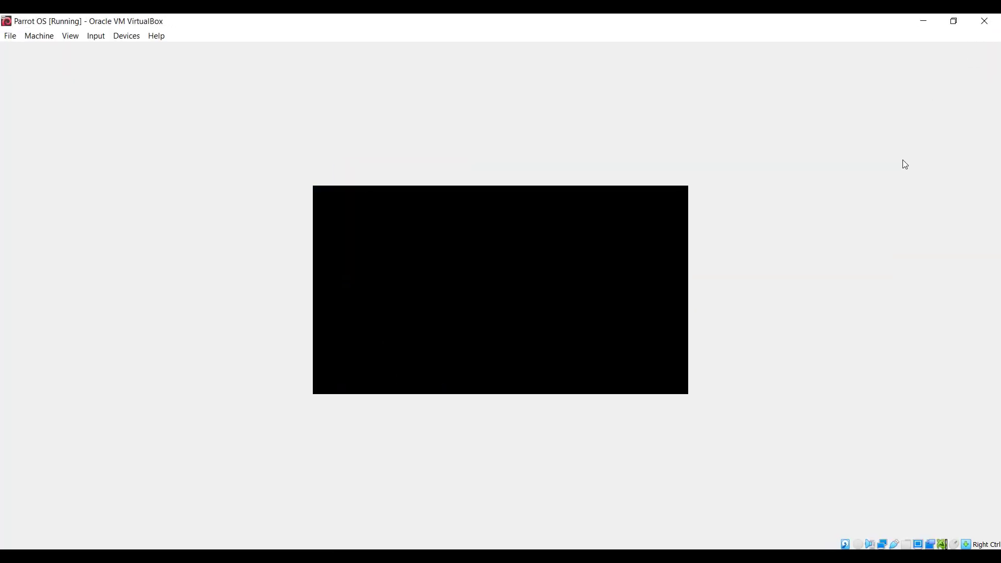